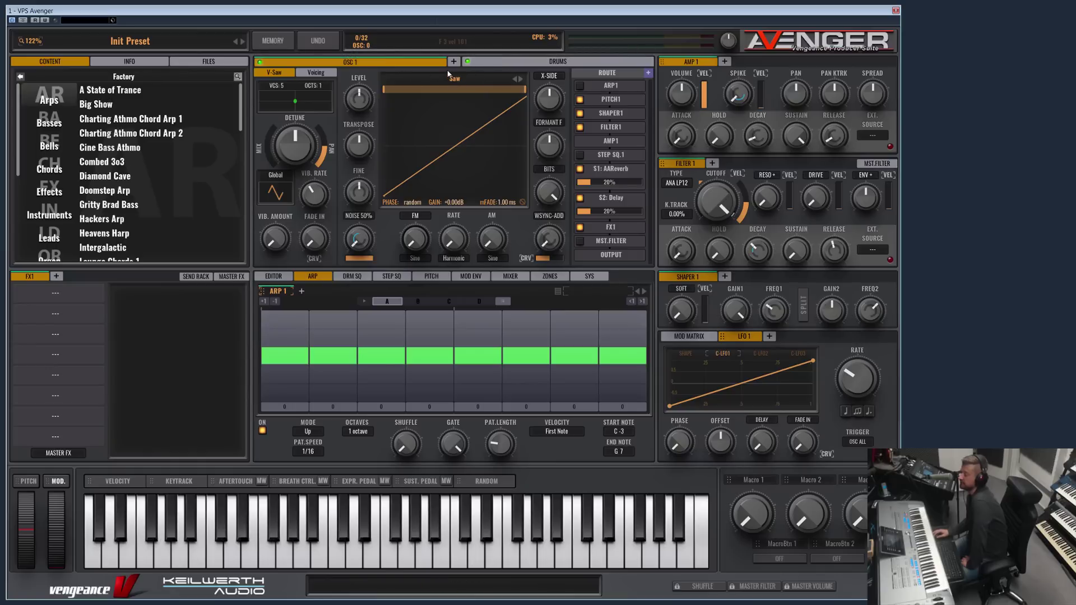
Switch the synth panel to the Drums section and open the Factory drum kit collection.
mouse_move(476, 62)
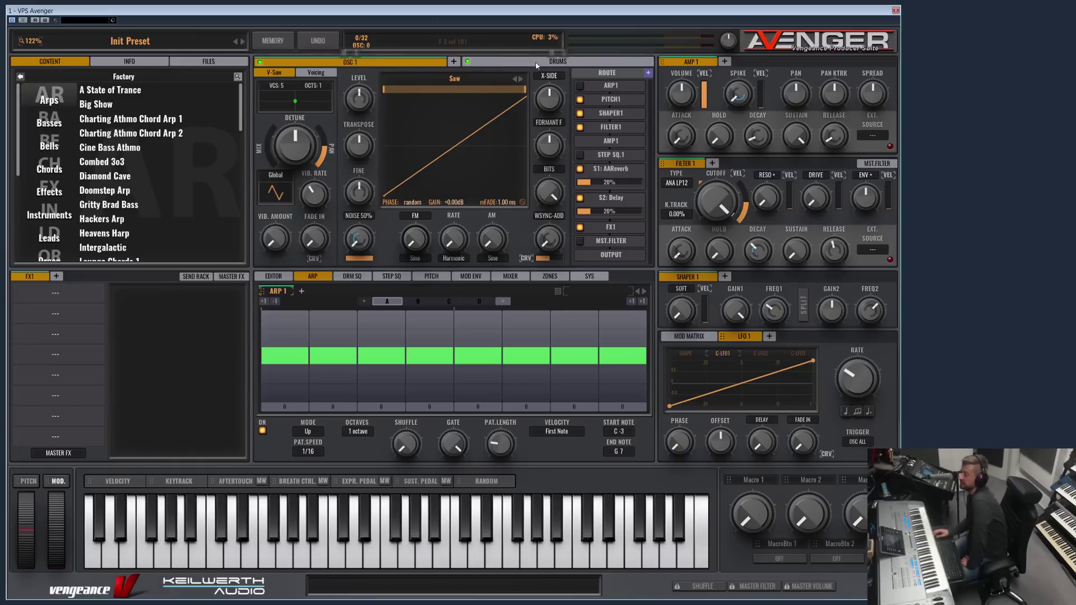
left_click(500, 63)
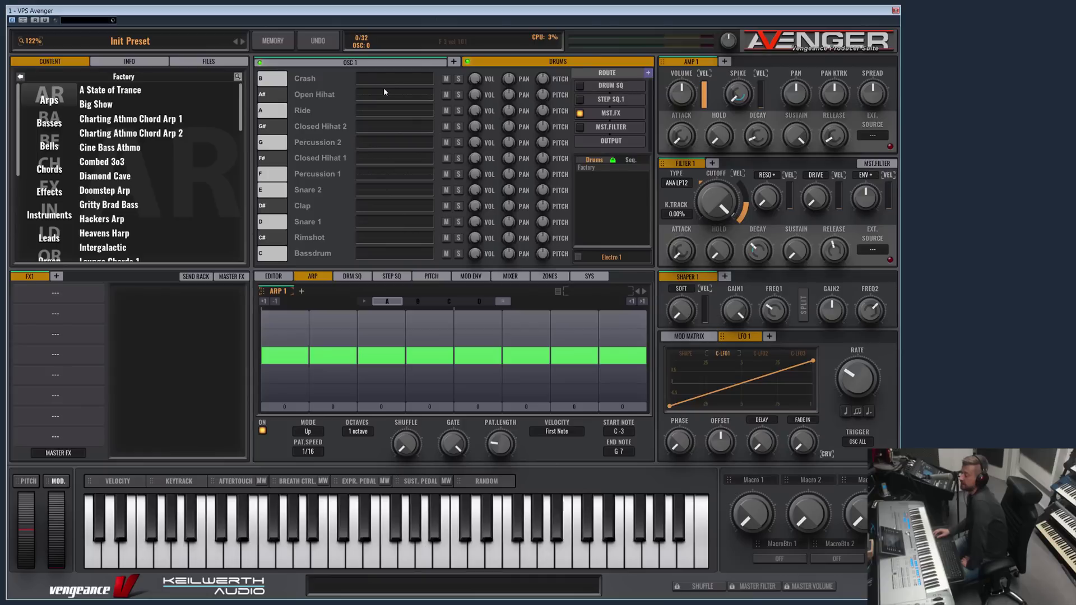
double_click(590, 170)
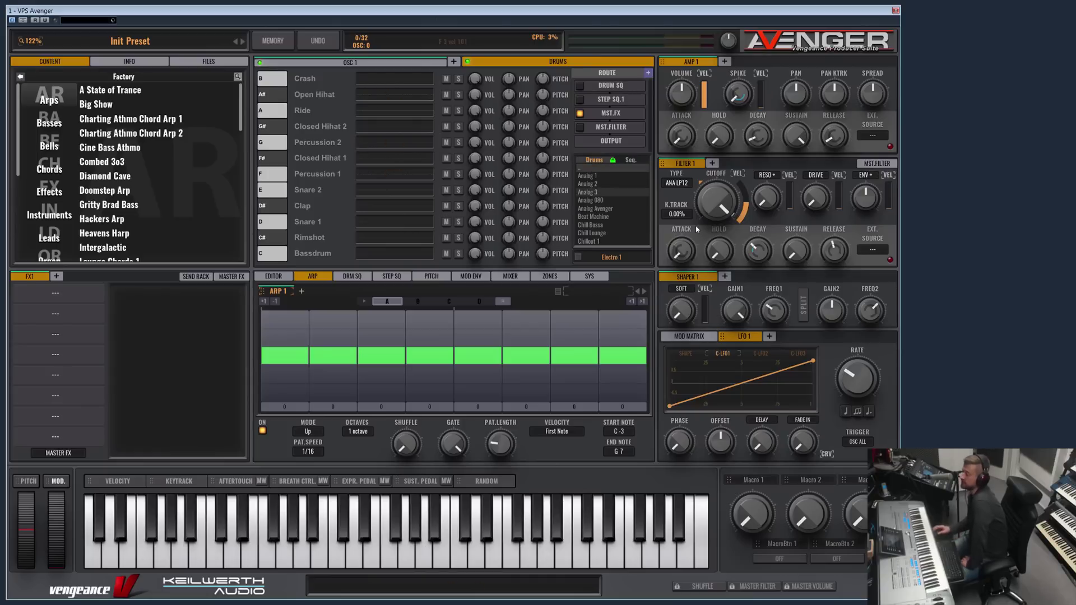
scroll(596, 195, "down", 10)
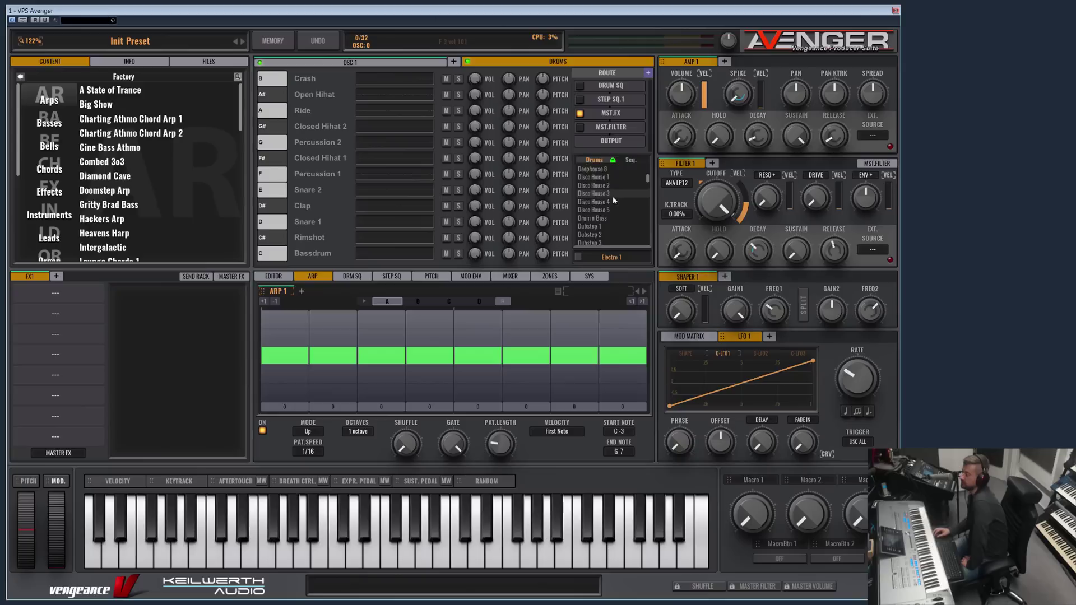
scroll(614, 196, "down", 5)
Look at the sequencer pattern presets, then return to the Factory drum kit list.
left_click(630, 161)
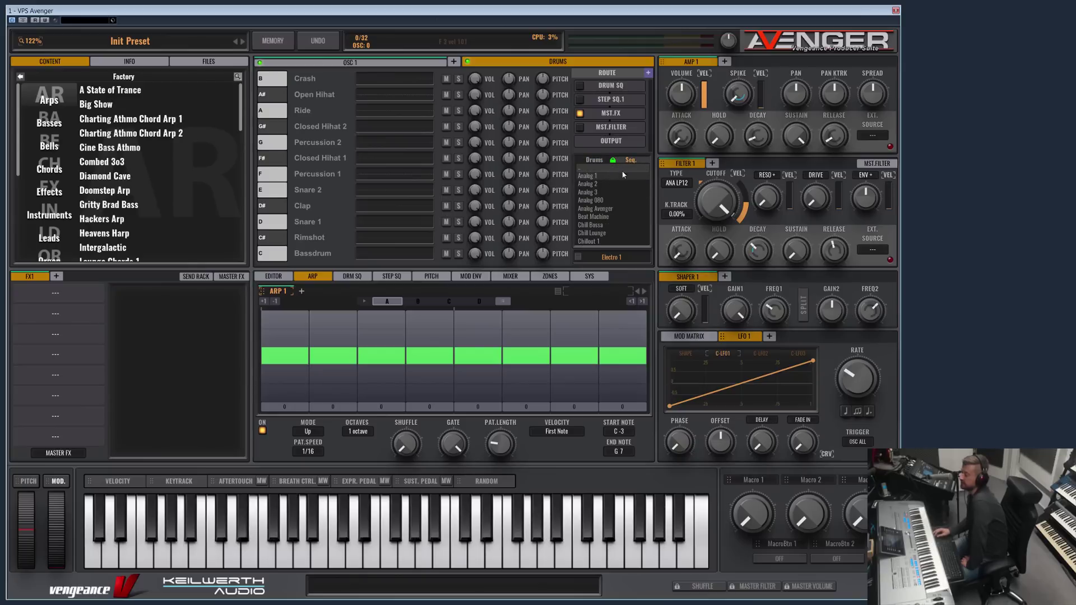
left_click(594, 160)
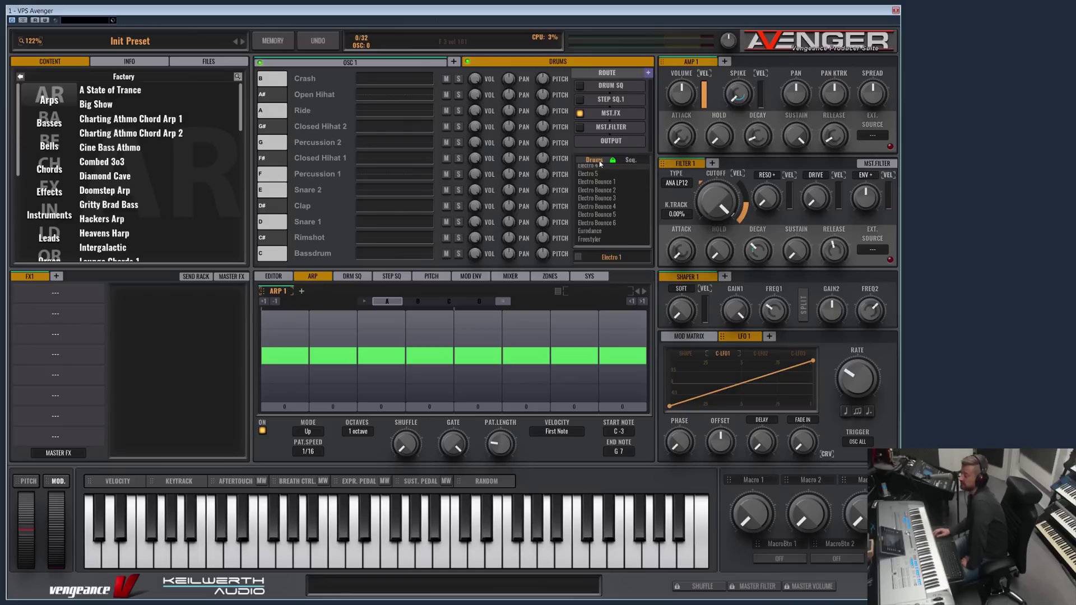
scroll(621, 166, "up", 4)
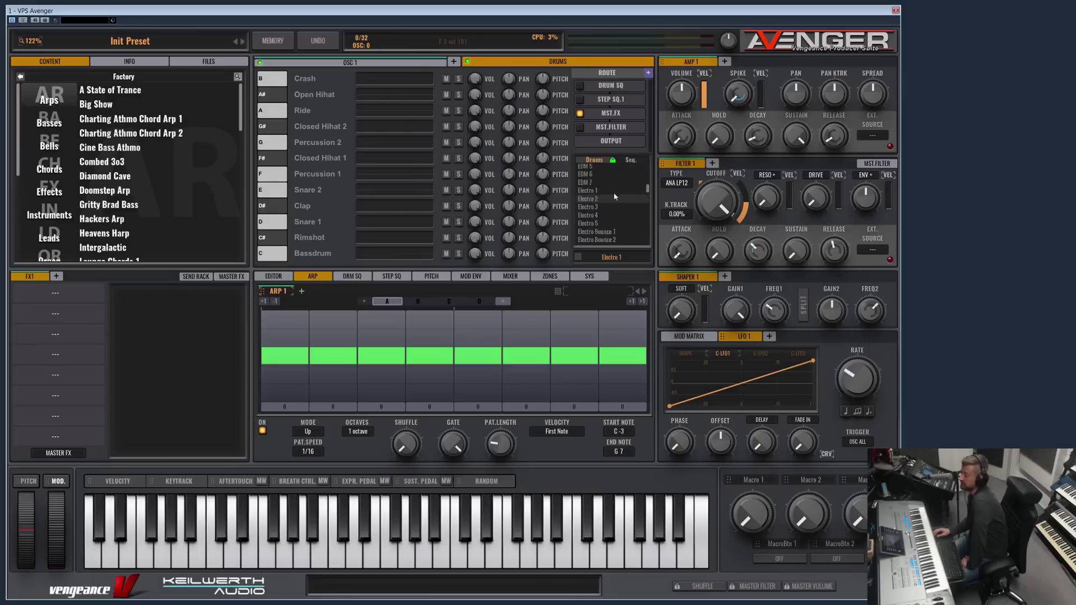
scroll(609, 182, "up", 6)
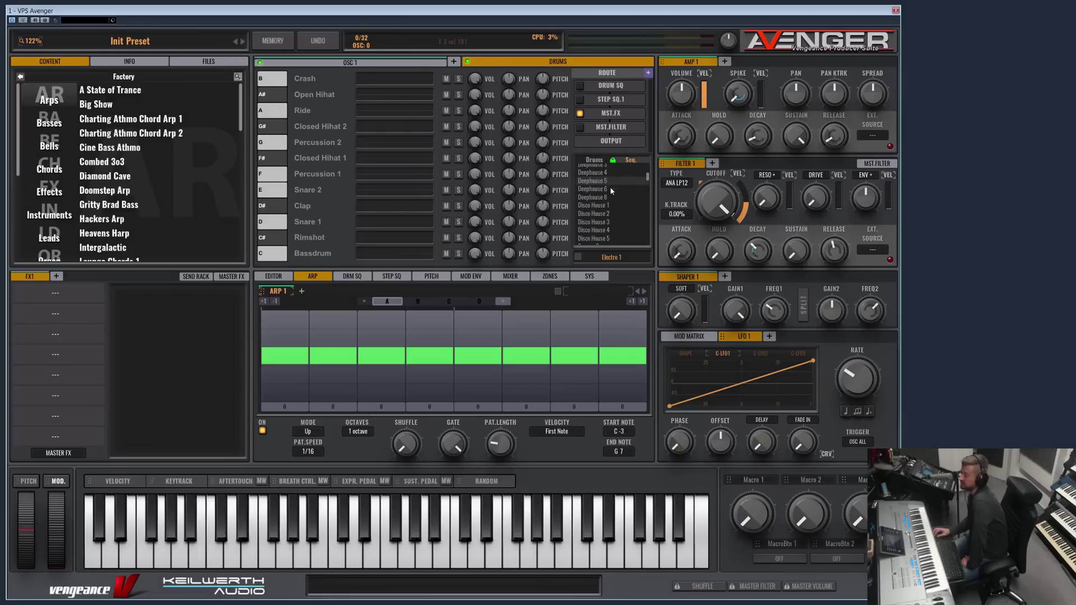
scroll(614, 216, "up", 7)
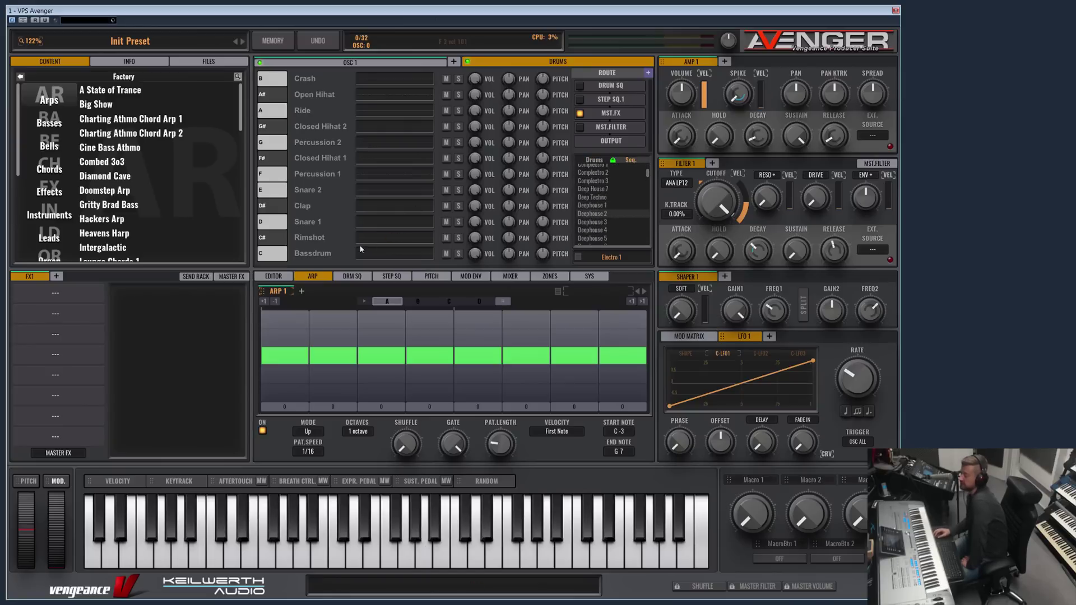
Bring up the DRM SQ tab to show the empty drum sequencer grid.
left_click(353, 277)
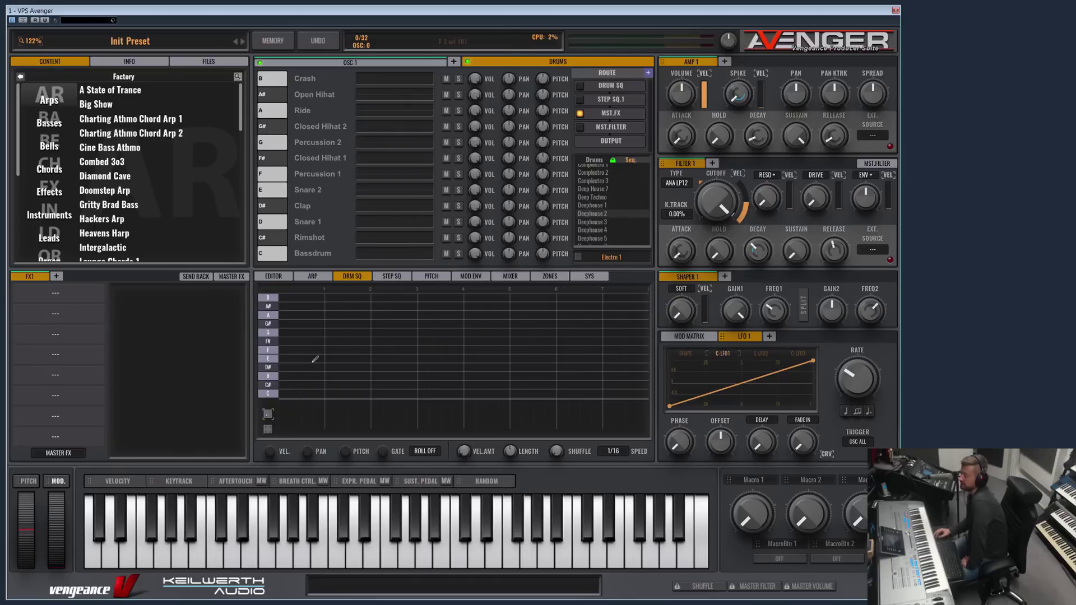
scroll(611, 204, "up", 10)
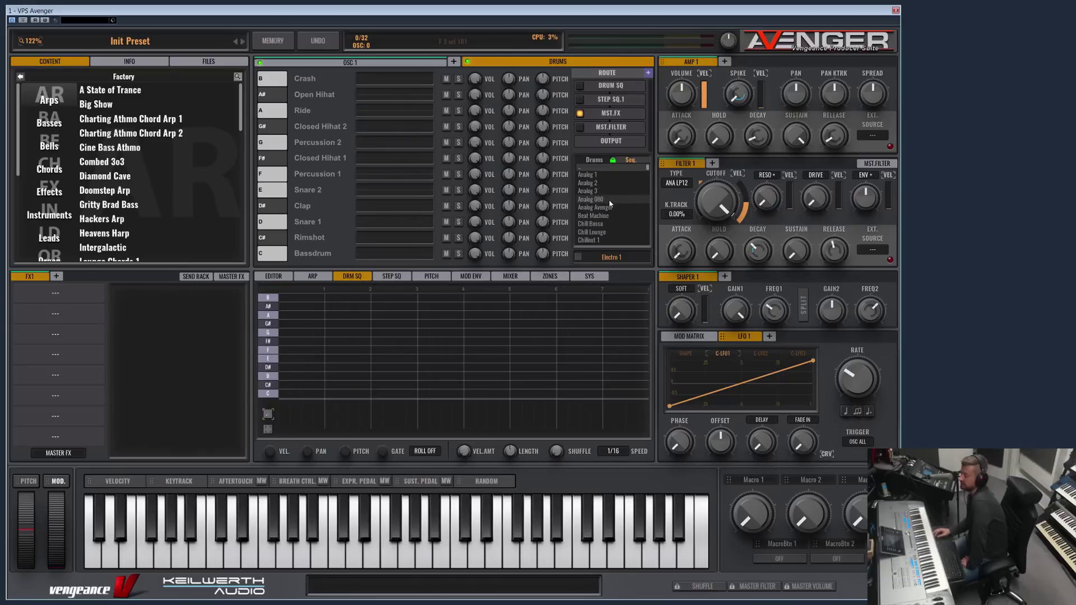
scroll(610, 203, "down", 10)
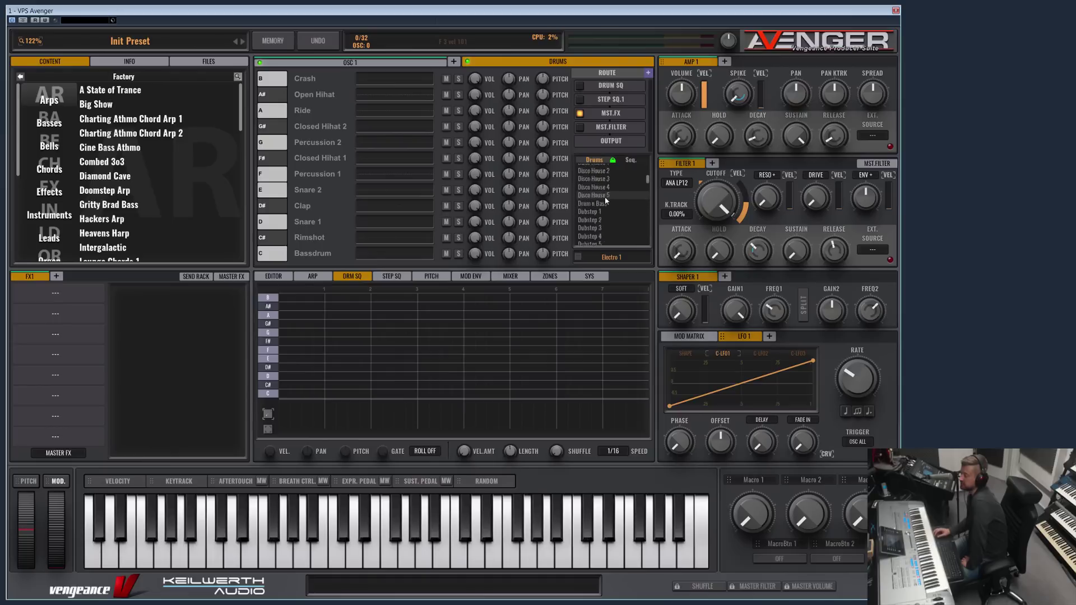
scroll(608, 204, "up", 2)
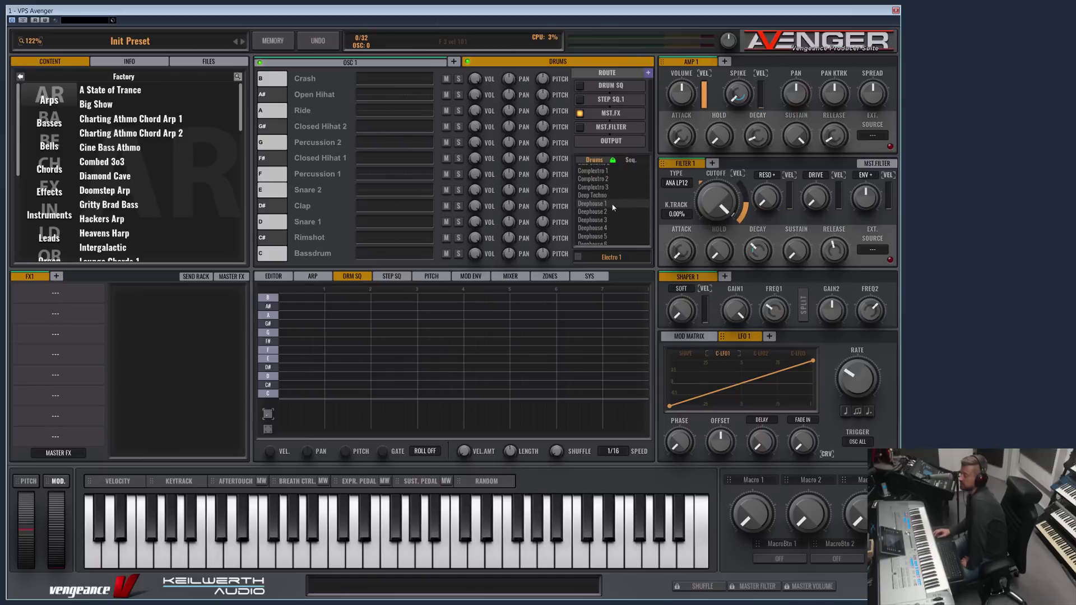
Load the Deephouse 1 drum kit, glancing at OSC 1 before returning to Drums.
left_click(612, 205)
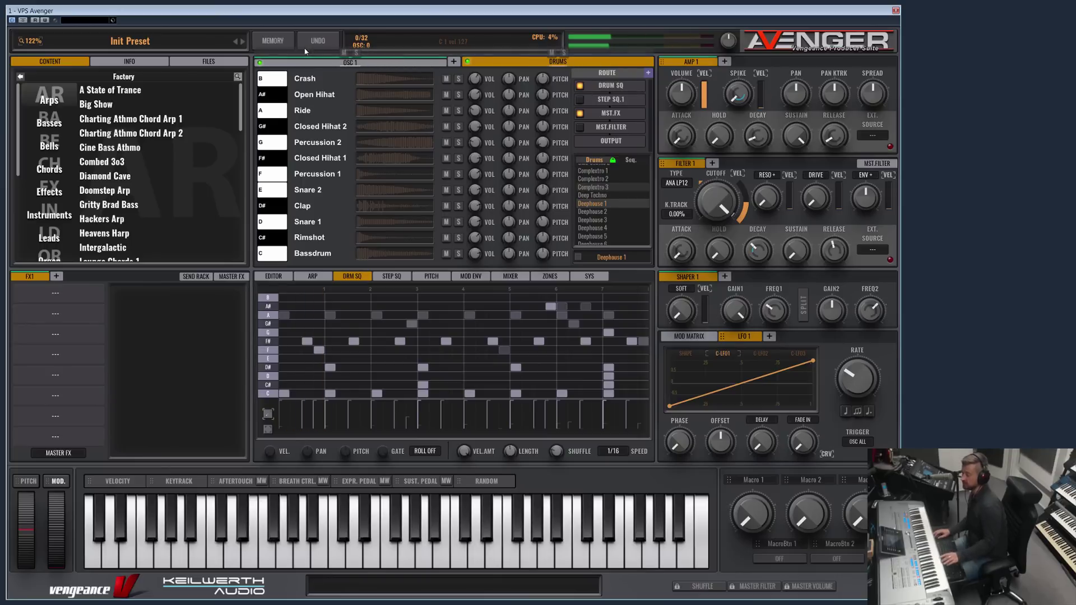
left_click(350, 62)
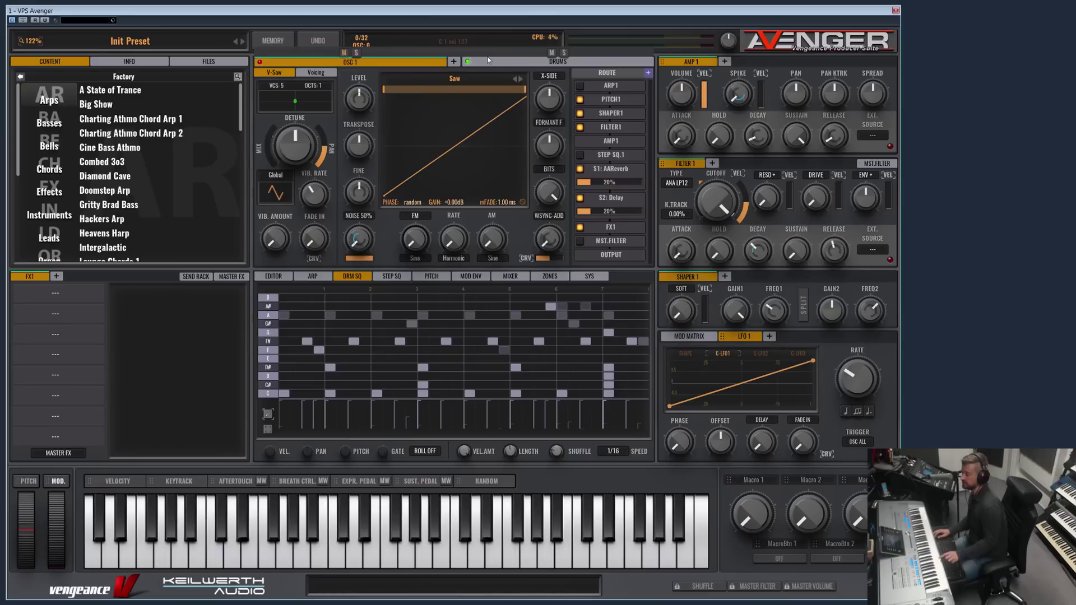
left_click(554, 63)
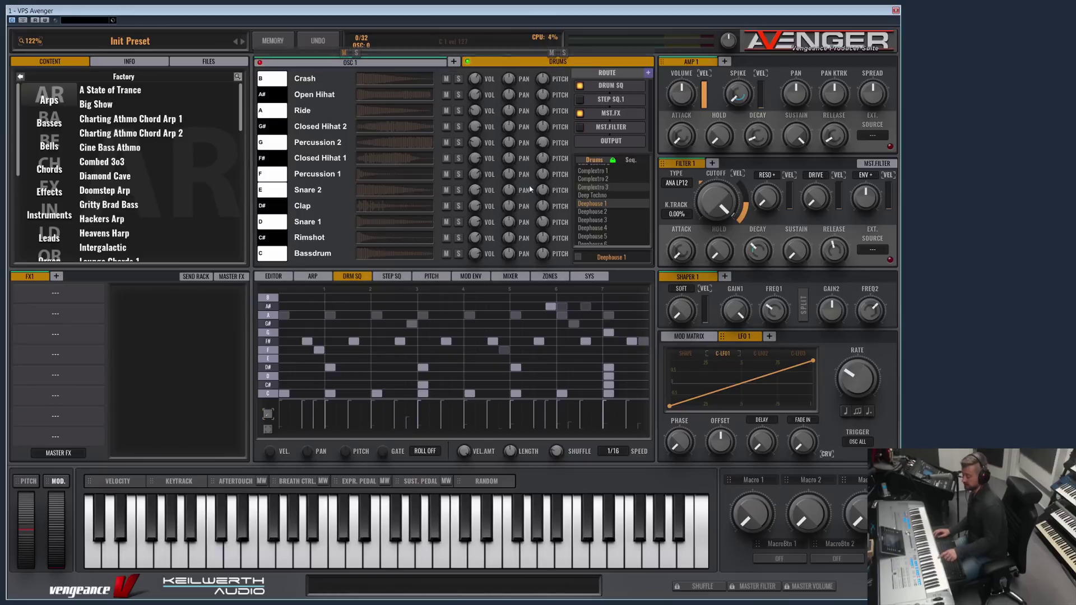
Audition each Deephouse 1 row sound, from the Bassdrum on C up to the Crash on B.
left_click(269, 395)
left_click(264, 387)
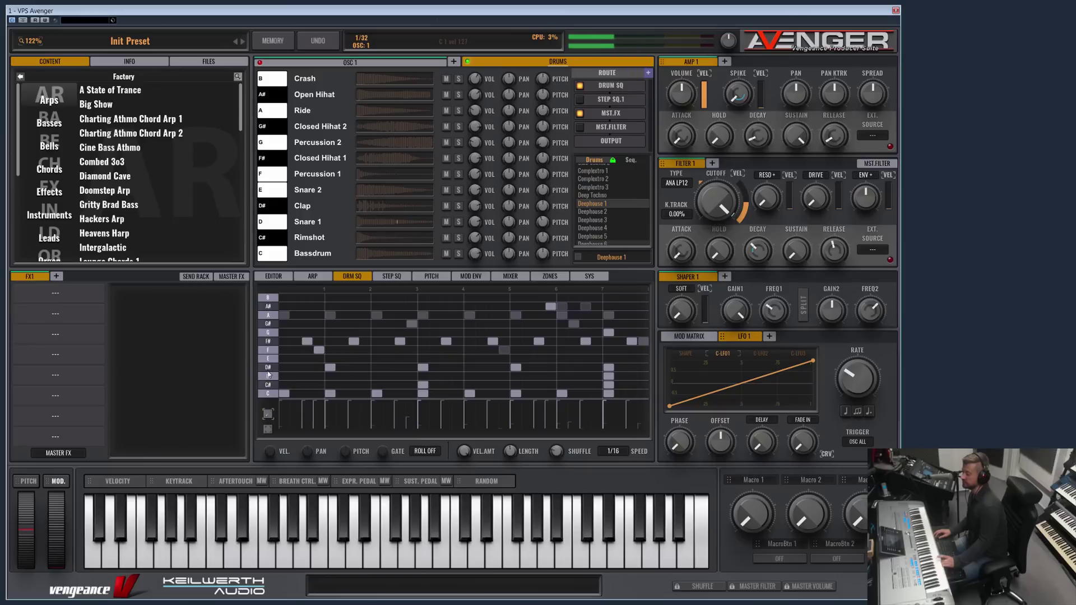
left_click(267, 360)
left_click(267, 352)
left_click(268, 334)
left_click(268, 334)
left_click(268, 323)
left_click(270, 307)
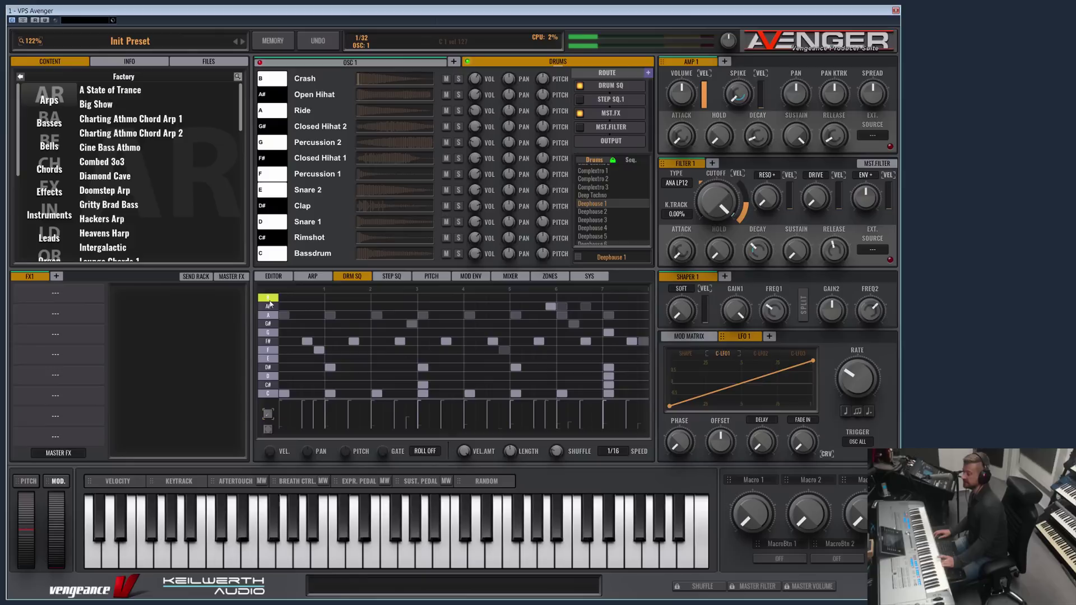
left_click(269, 304)
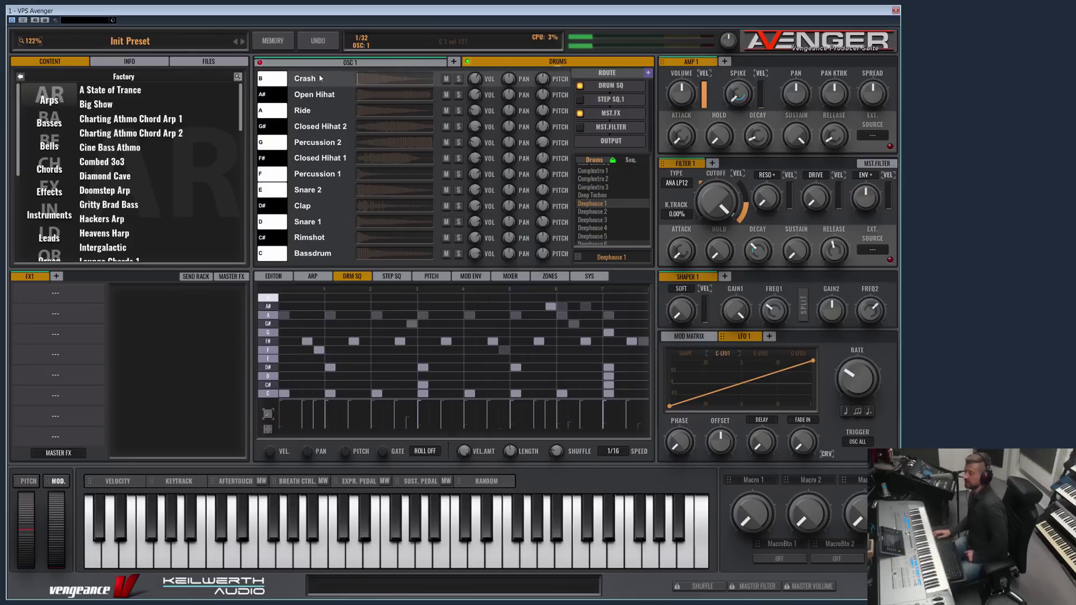
left_click(326, 254)
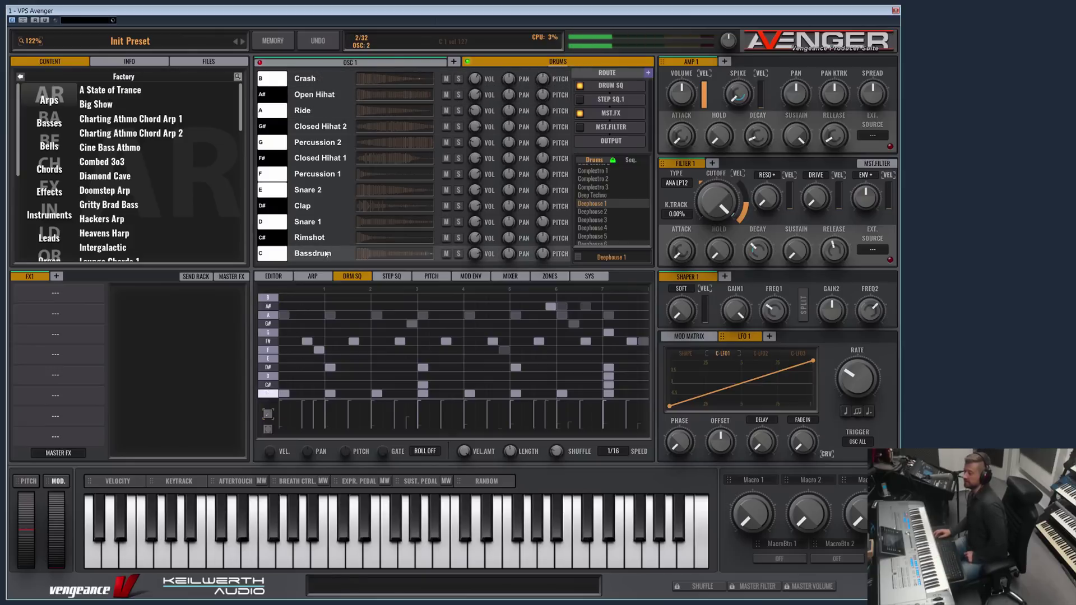
mouse_move(543, 259)
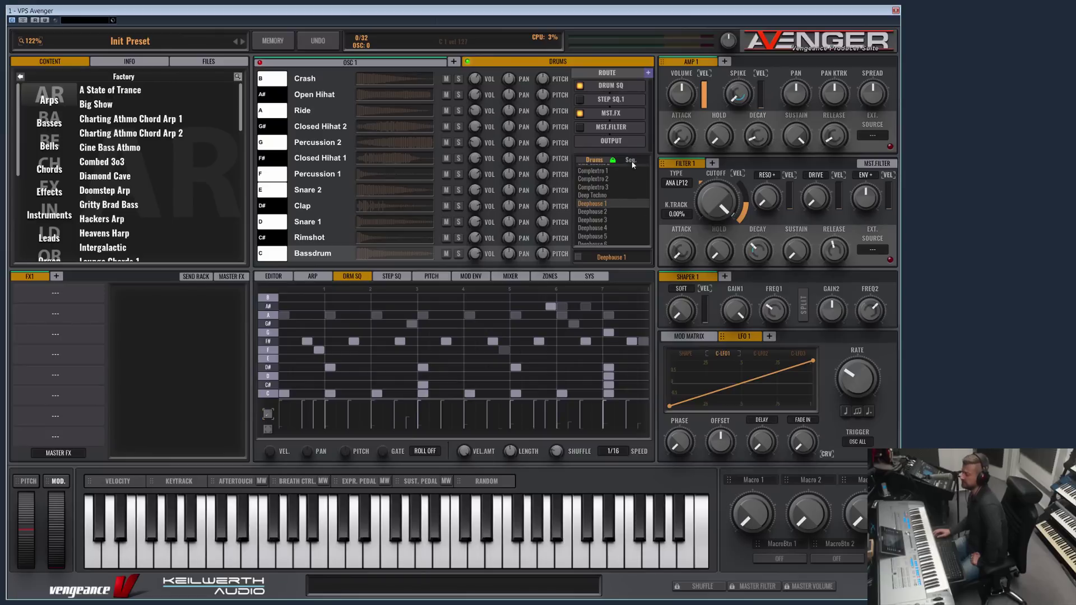
scroll(625, 191, "down", 3)
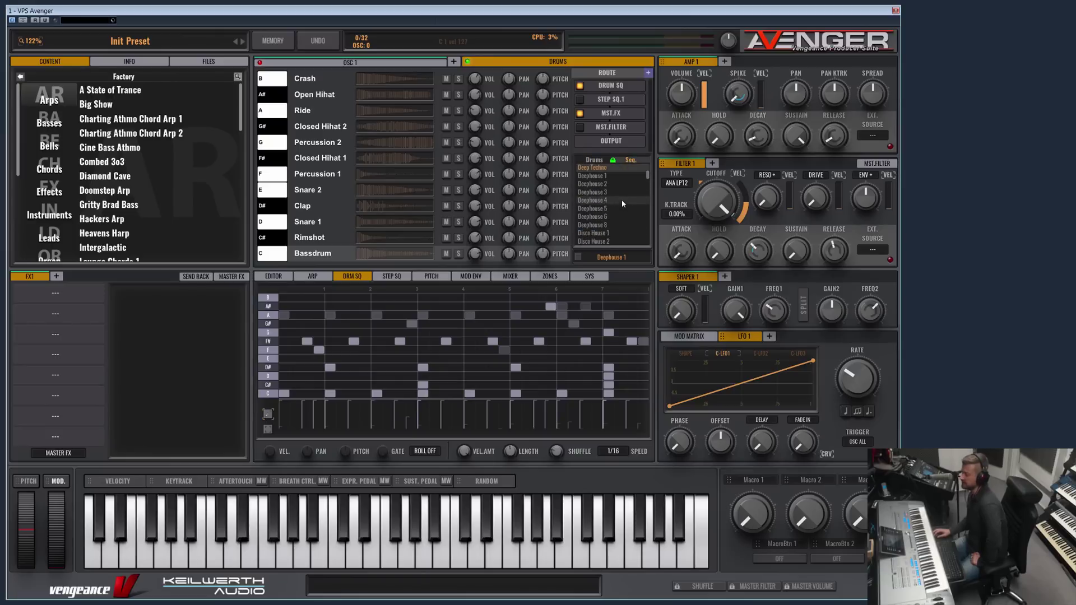
scroll(621, 203, "up", 1)
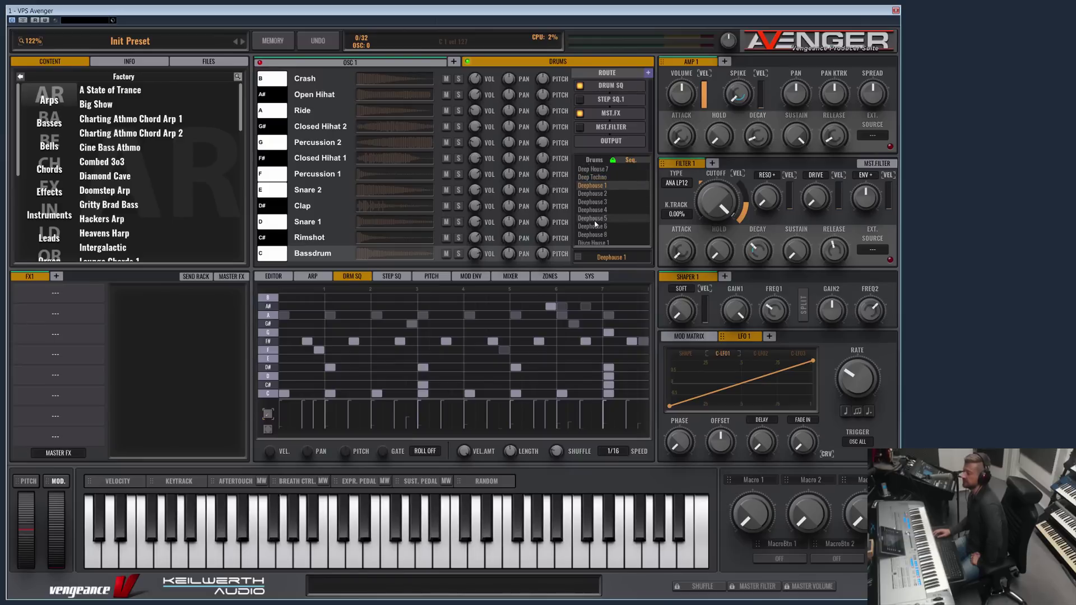
scroll(599, 174, "up", 2)
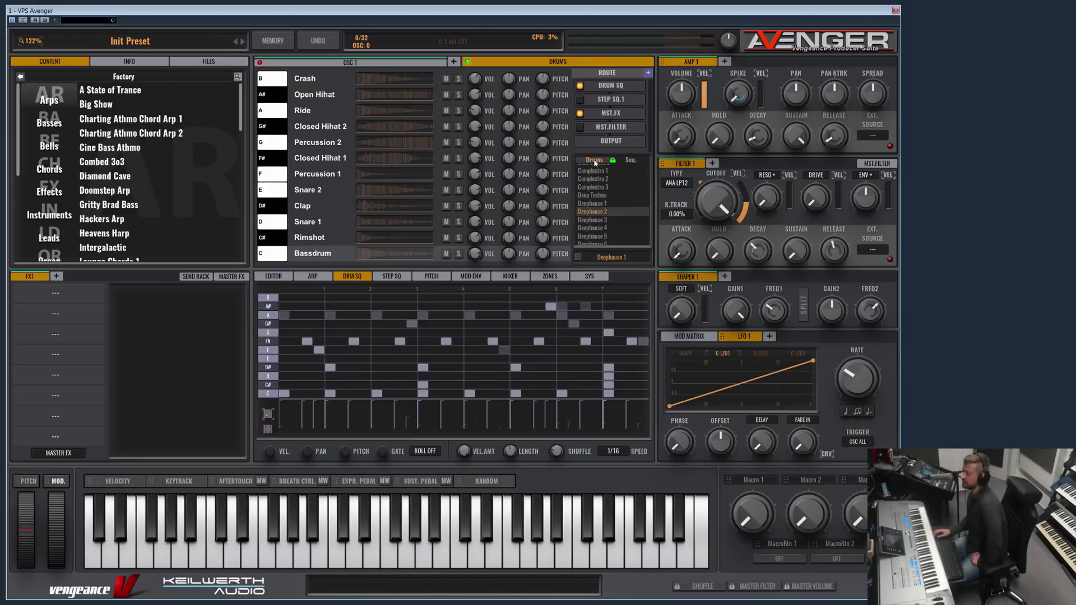
Pick Deephouse 2 from the Drums preset list and let its pattern play in DRM SQ.
left_click(601, 213)
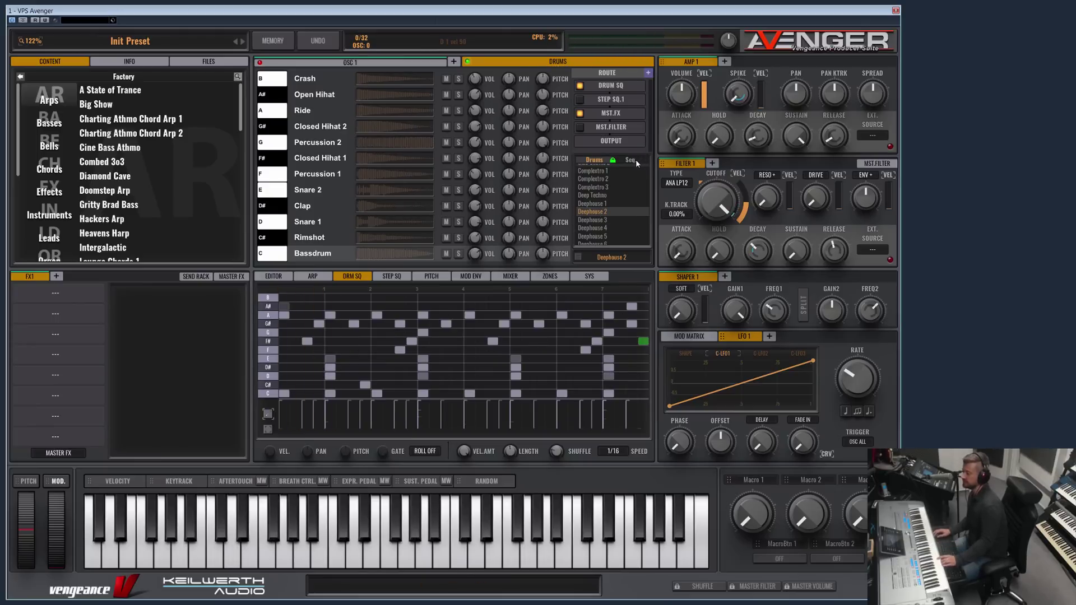
scroll(612, 182, "down", 2)
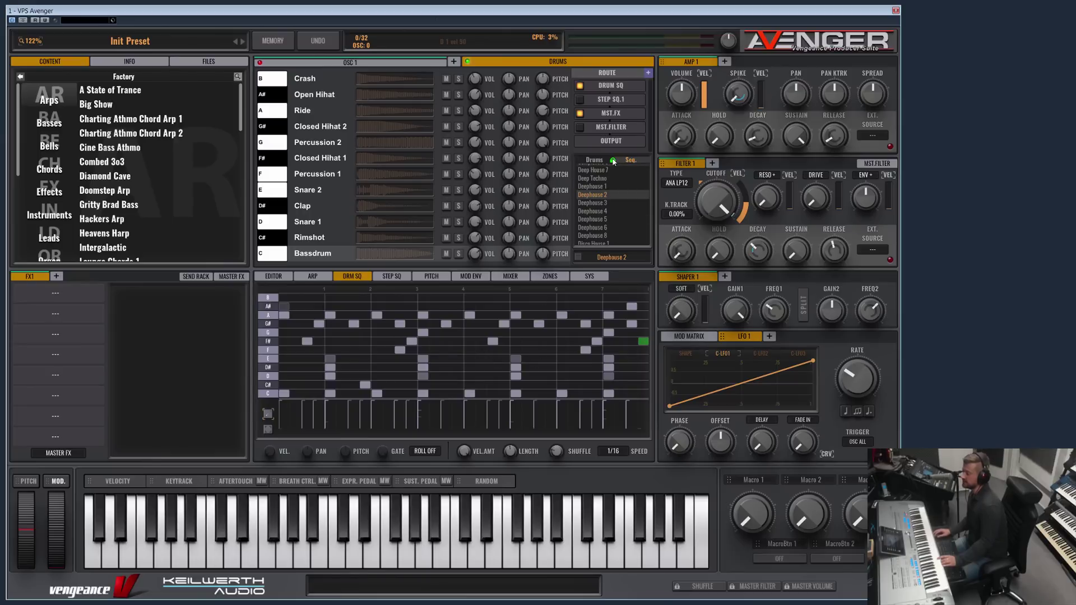
scroll(604, 163, "up", 2)
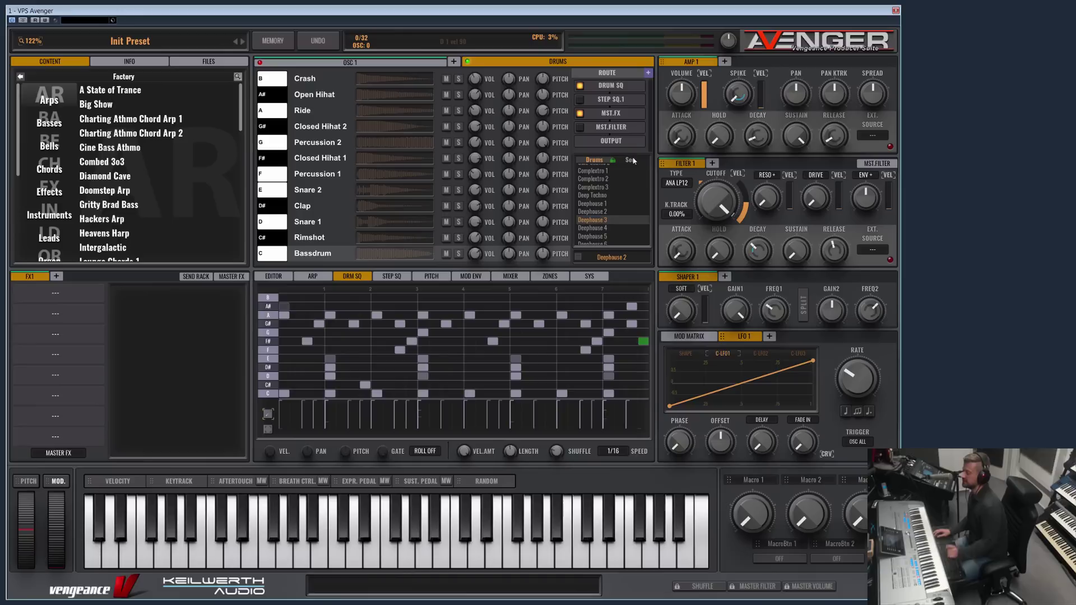
scroll(613, 179, "down", 2)
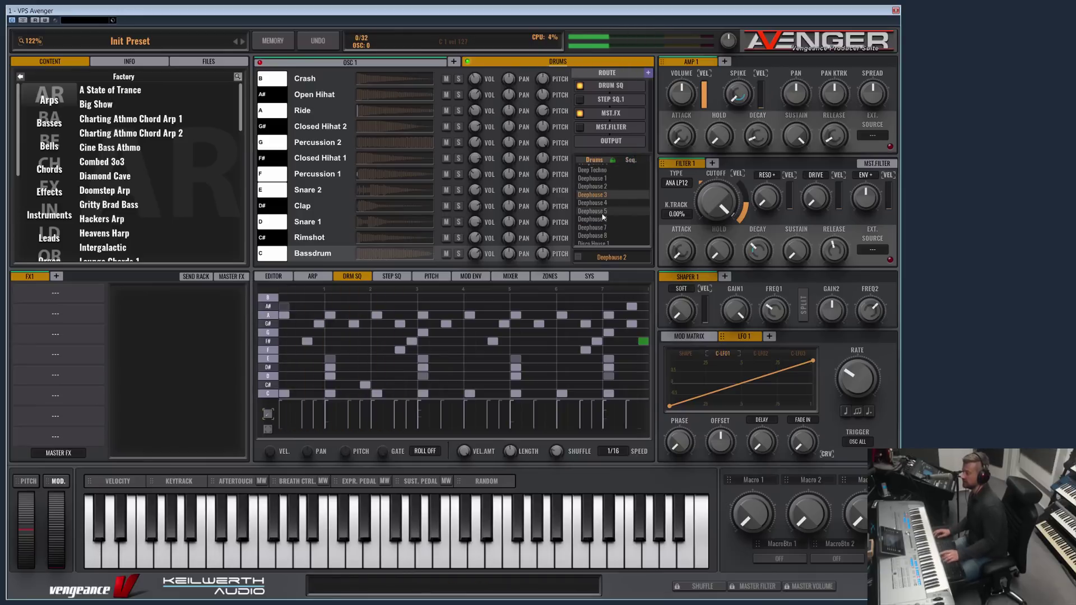
scroll(598, 191, "down", 1)
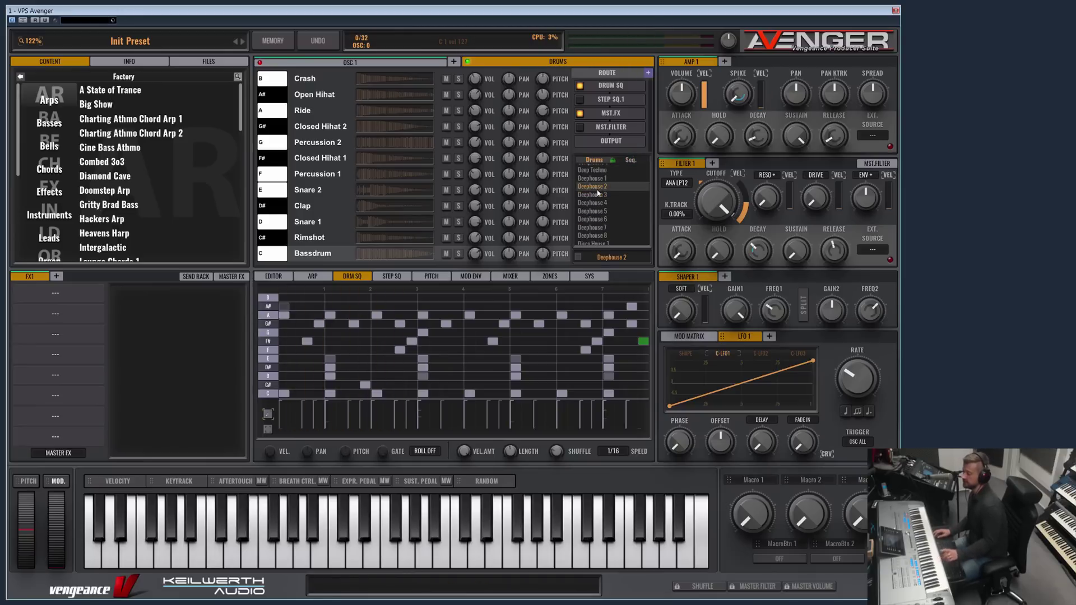
scroll(611, 195, "up", 1)
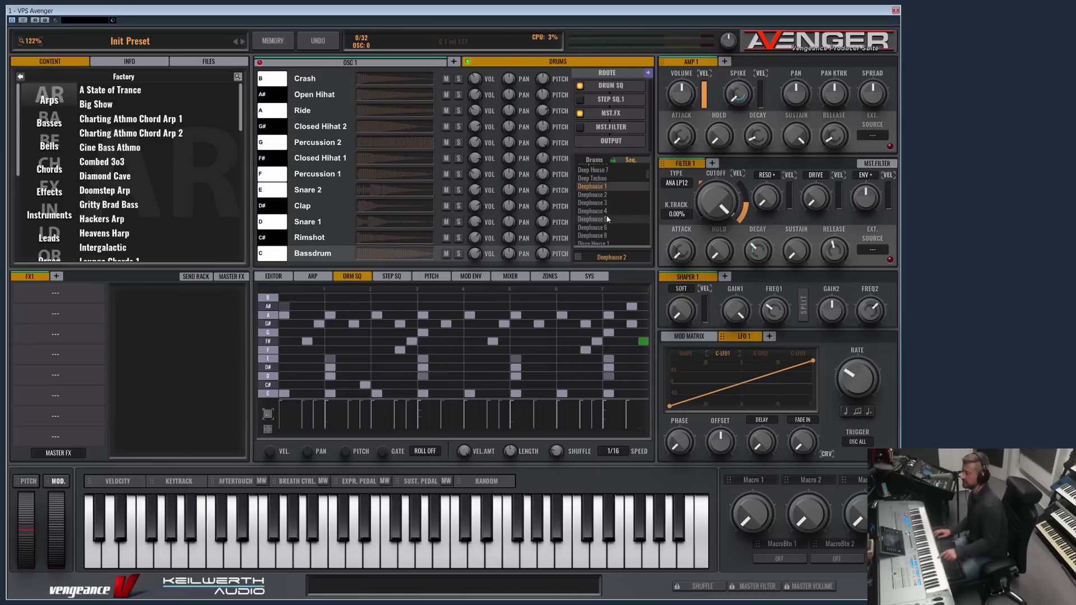
scroll(609, 219, "down", 7)
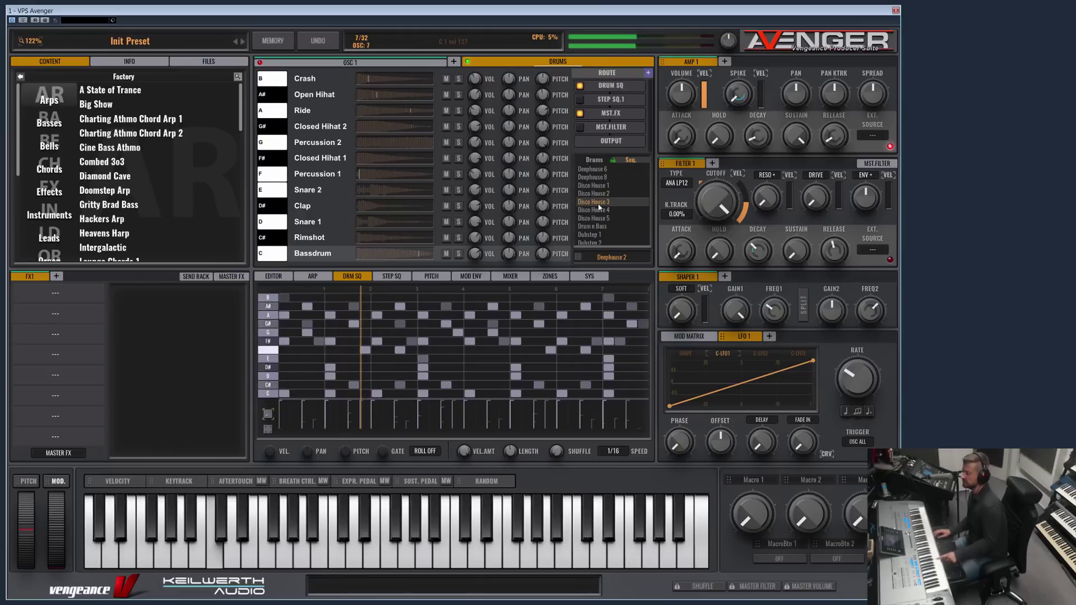
Audition the Dubstep 4, EDM 2 and Electro 3 drum patterns in turn.
scroll(600, 207, "down", 7)
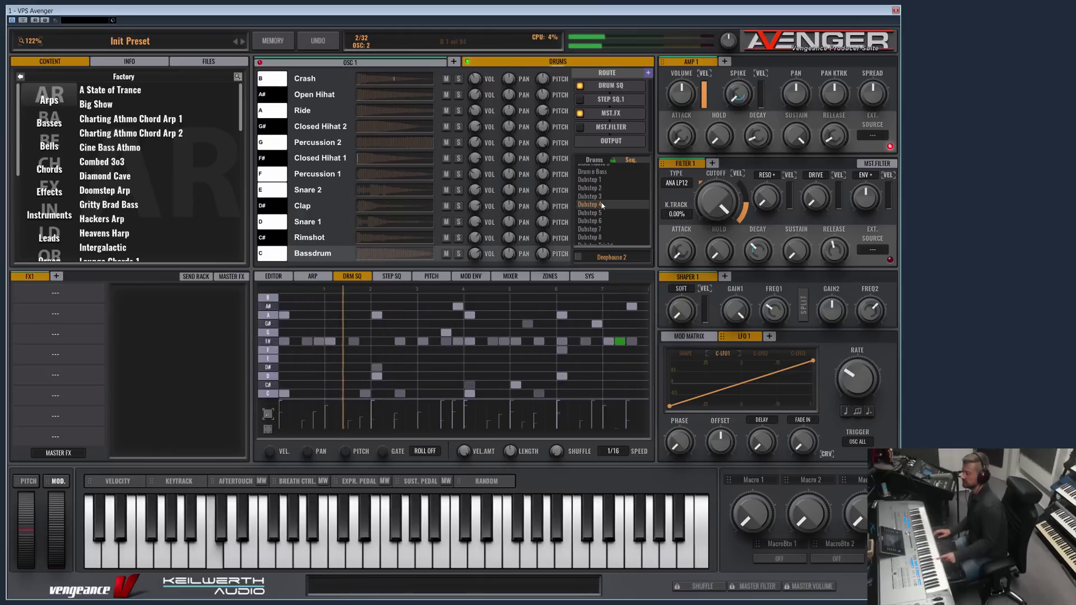
left_click(601, 204)
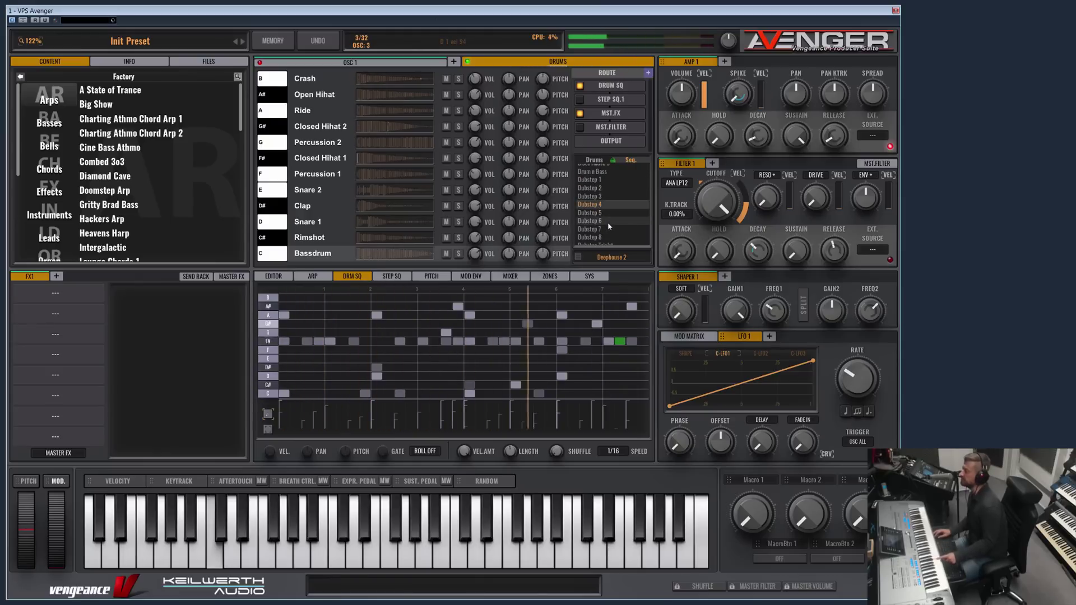
scroll(605, 210, "down", 2)
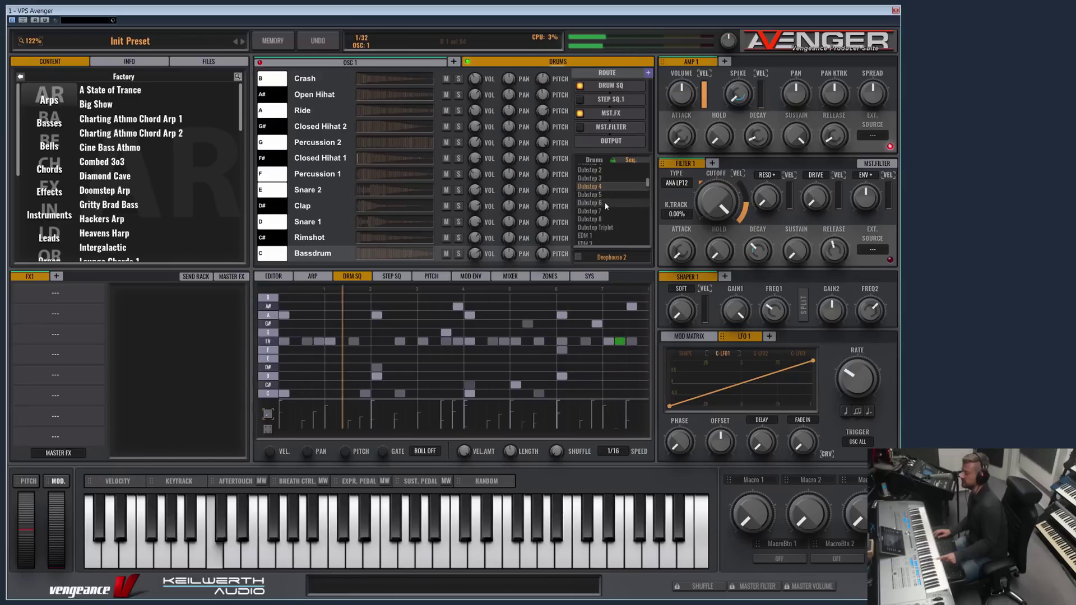
scroll(605, 206, "down", 5)
left_click(608, 199)
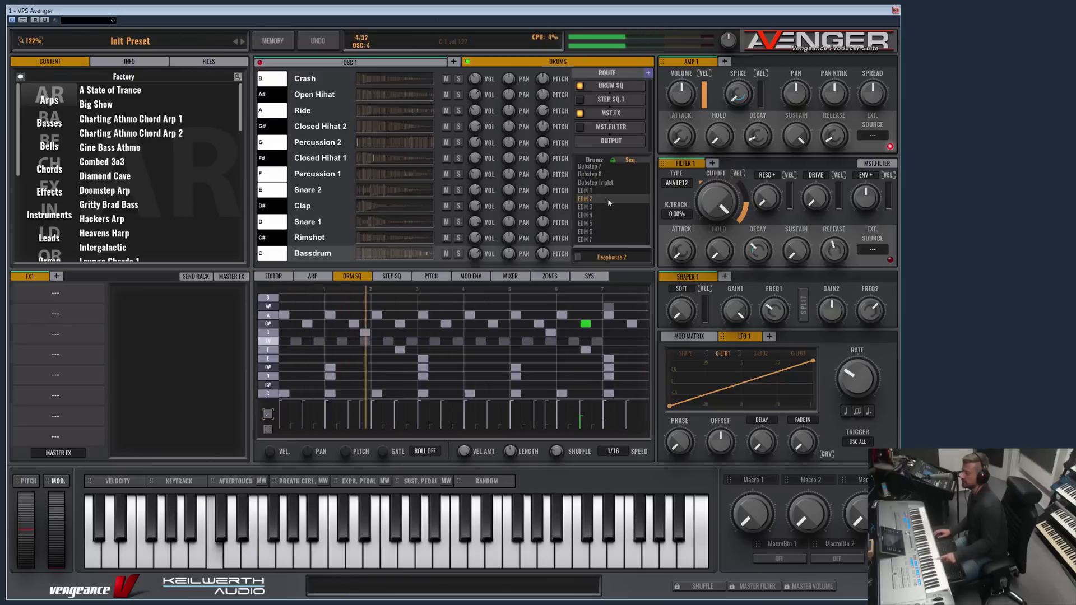
scroll(603, 200, "down", 5)
left_click(597, 224)
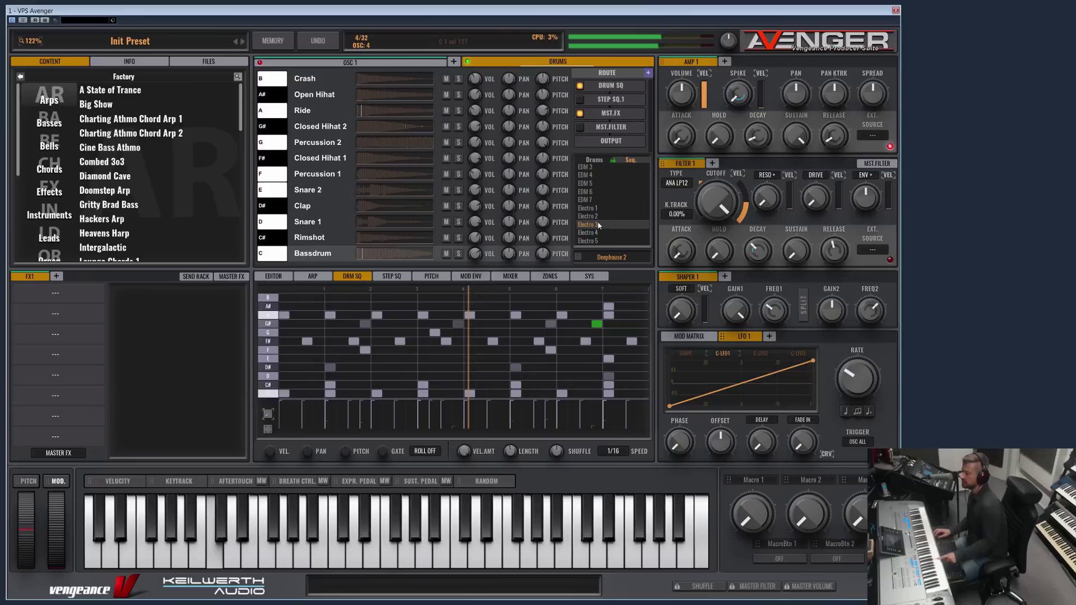
Audition the Disco House 3, Dubstep 3 and a Deephouse drum pattern.
scroll(597, 168, "up", 2)
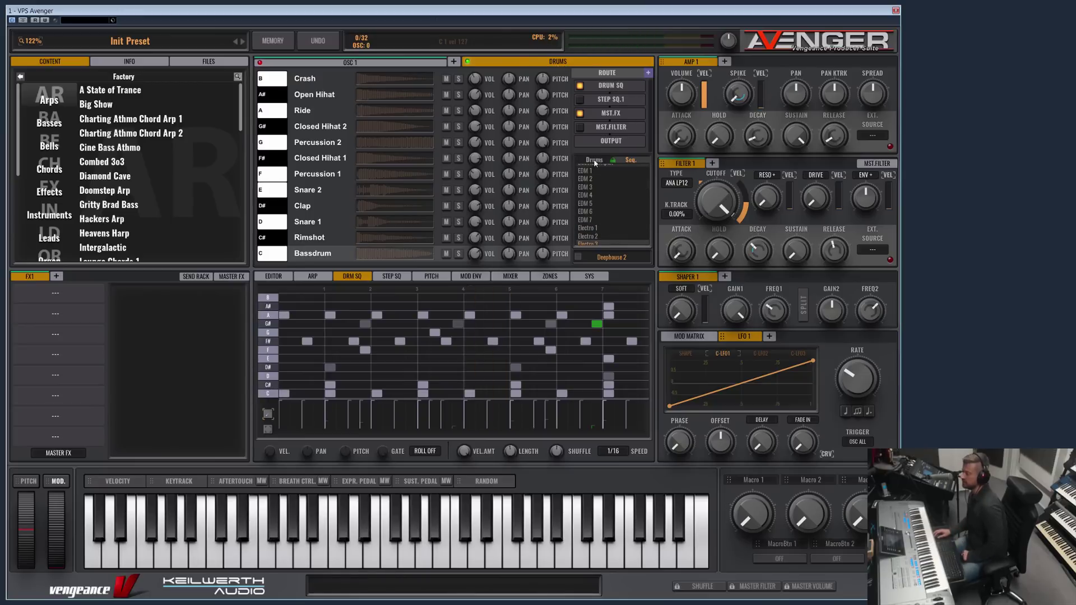
scroll(608, 218, "up", 5)
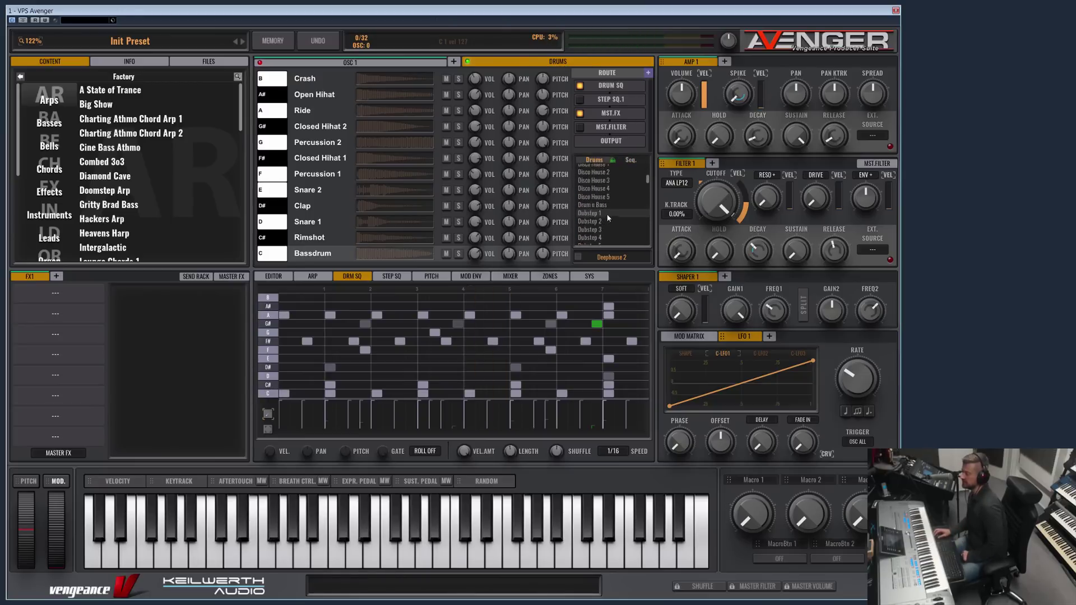
scroll(609, 218, "down", 2)
scroll(628, 171, "down", 5)
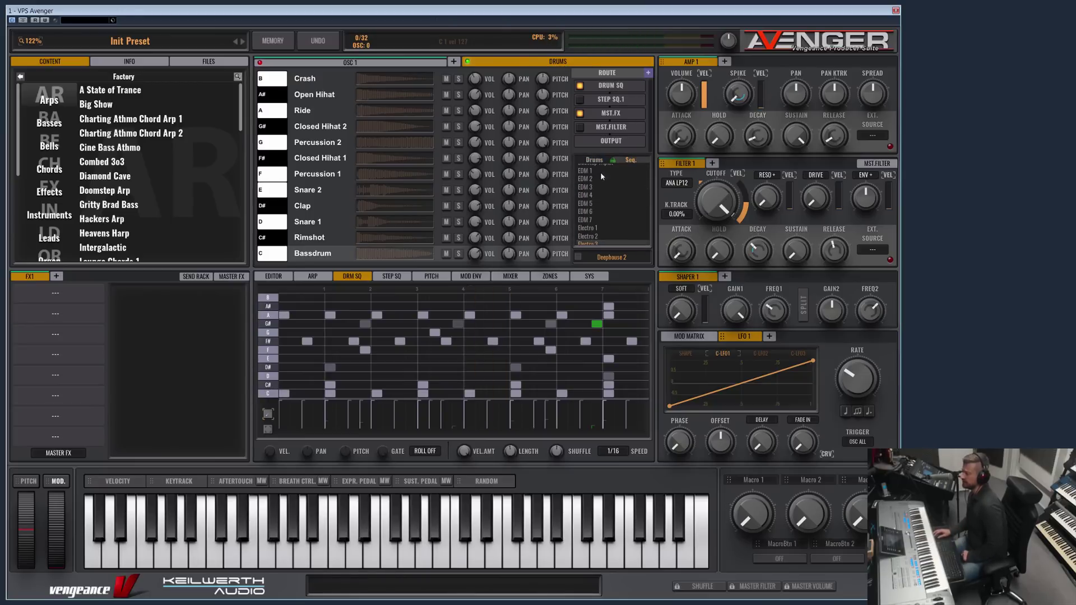
scroll(601, 175, "up", 5)
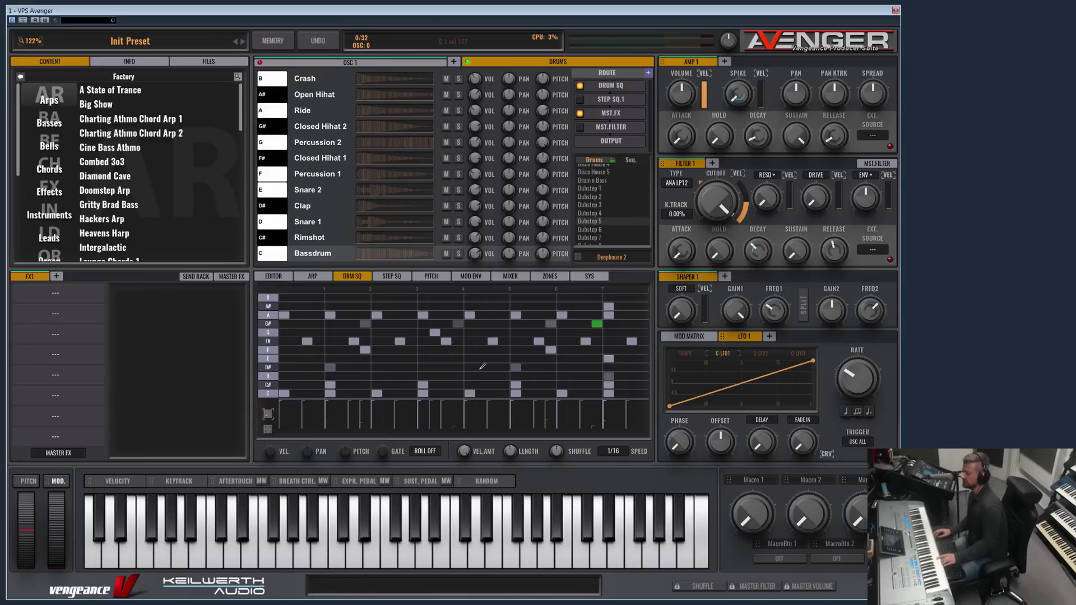
scroll(609, 195, "up", 3)
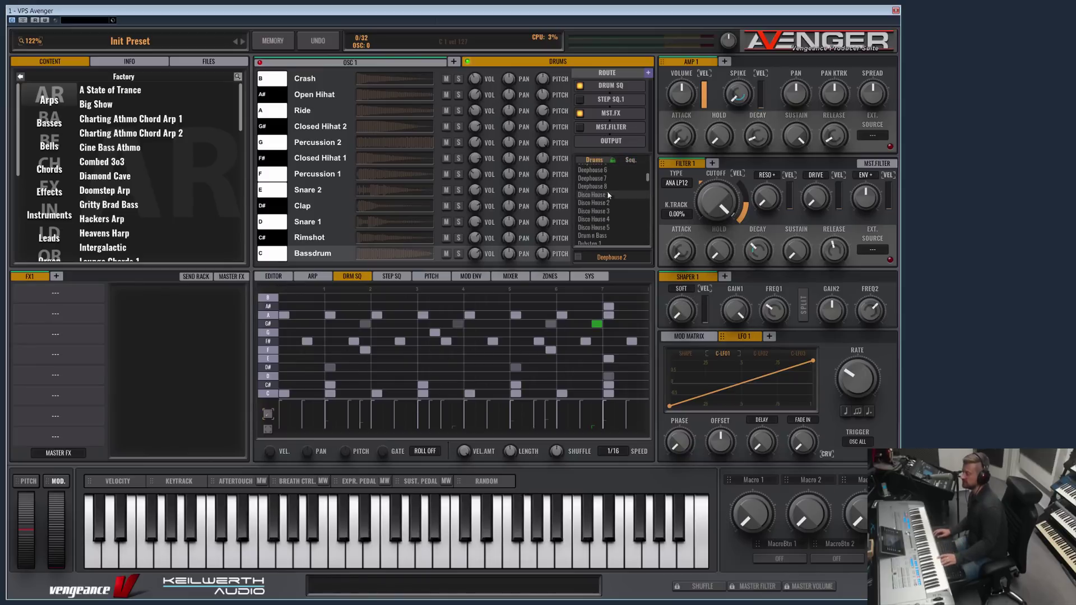
scroll(608, 201, "up", 3)
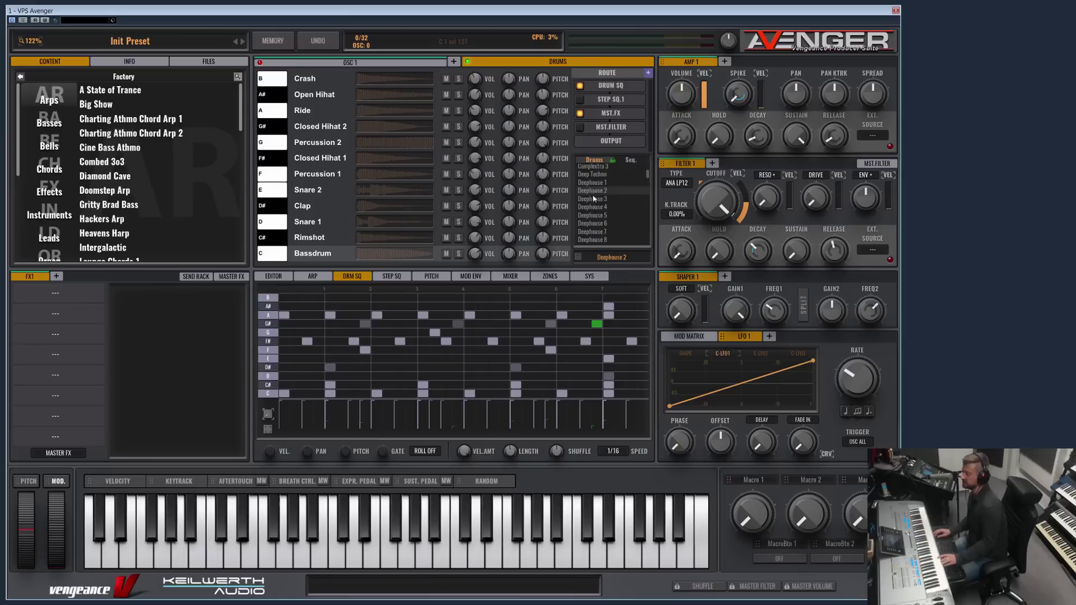
scroll(604, 202, "down", 4)
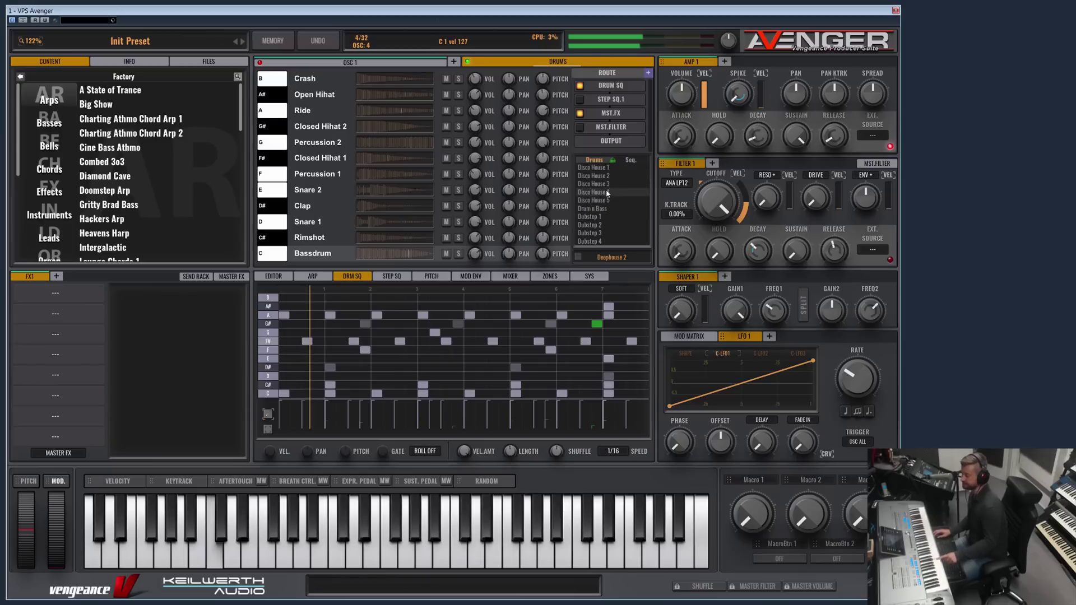
left_click(607, 184)
scroll(610, 192, "down", 2)
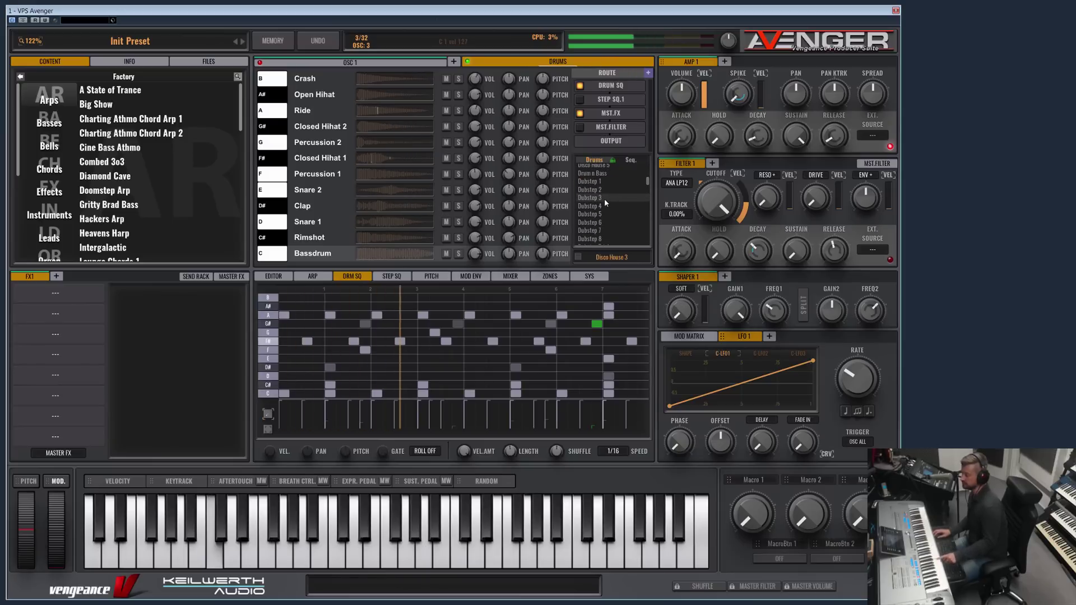
left_click(603, 198)
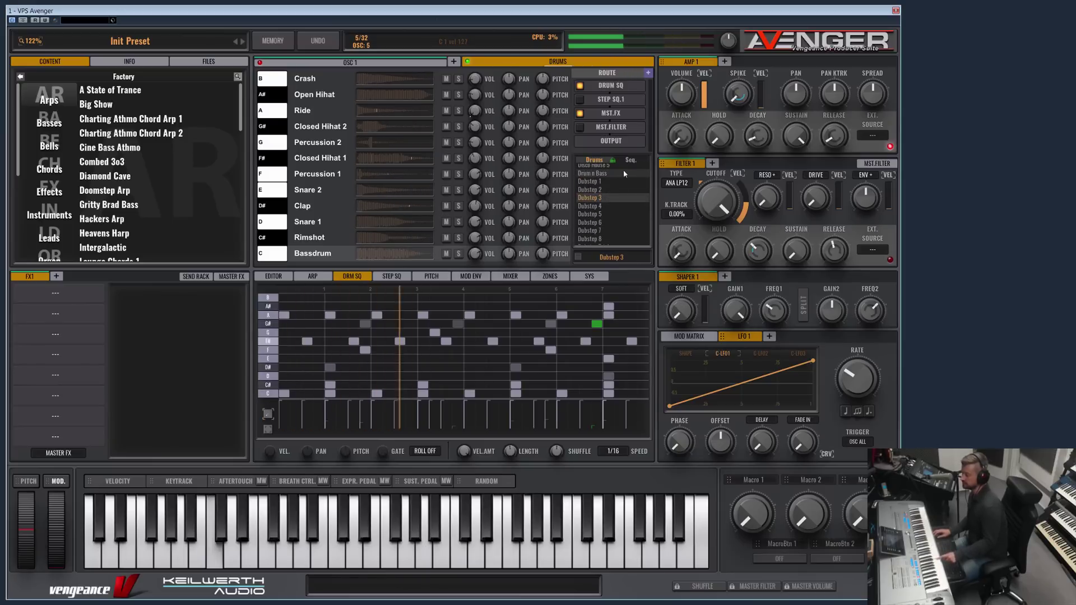
scroll(602, 202, "up", 6)
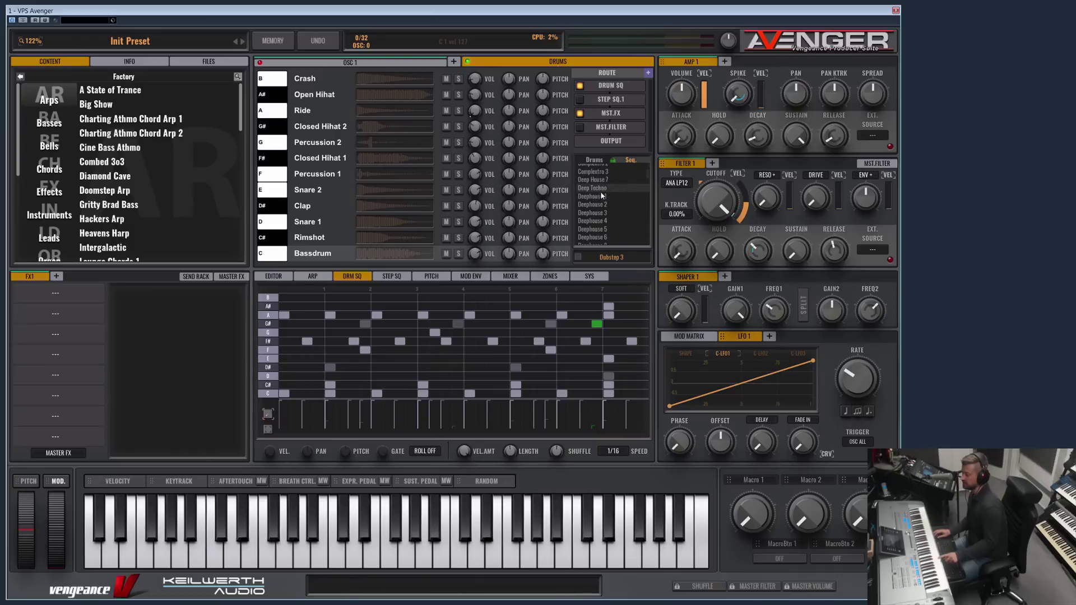
left_click(600, 197)
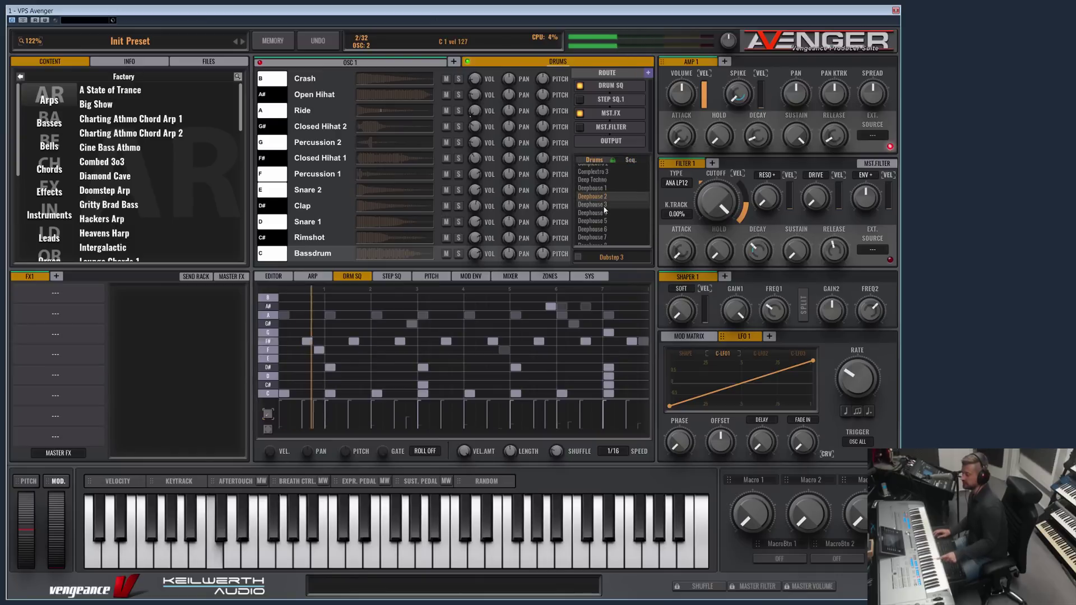
Try EDM 3, then settle on the Electro 4 drum pattern.
scroll(607, 224, "down", 2)
scroll(605, 221, "down", 5)
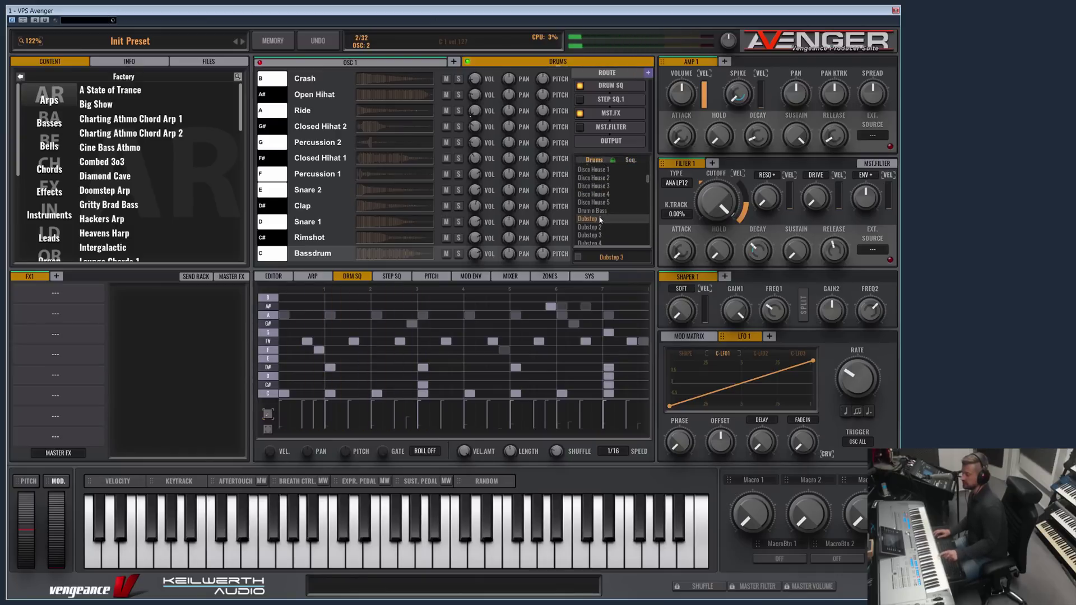
left_click(598, 211)
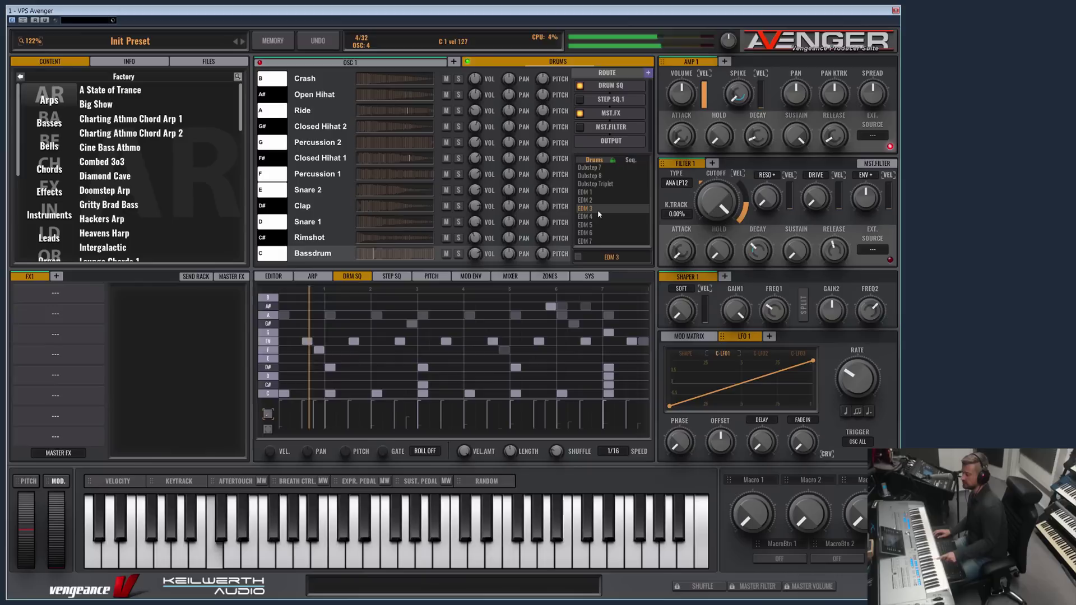
scroll(597, 216, "down", 3)
left_click(597, 218)
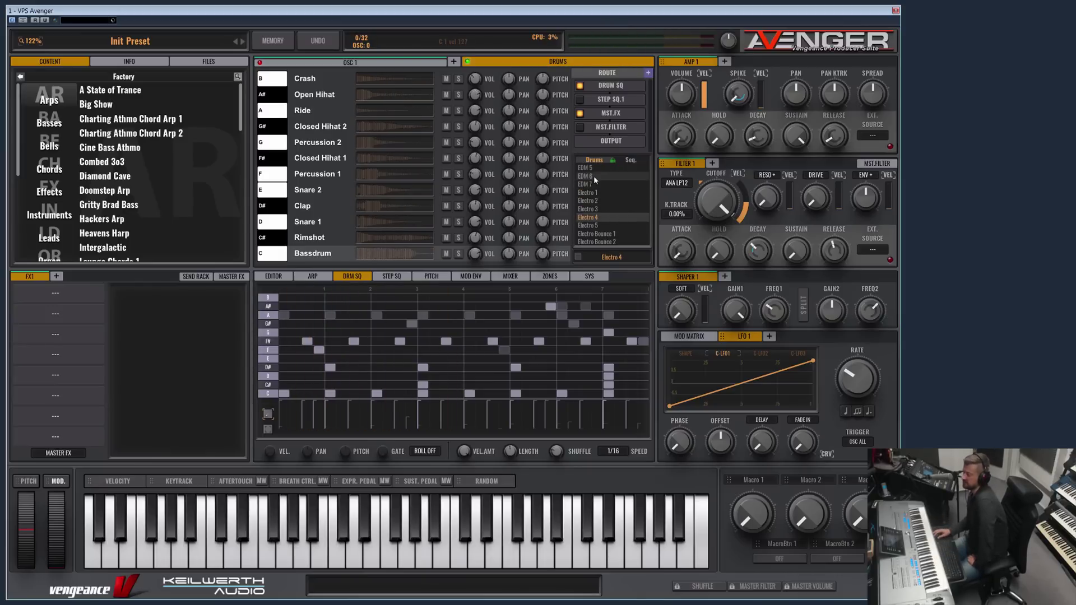
scroll(608, 166, "up", 5)
scroll(616, 197, "down", 8)
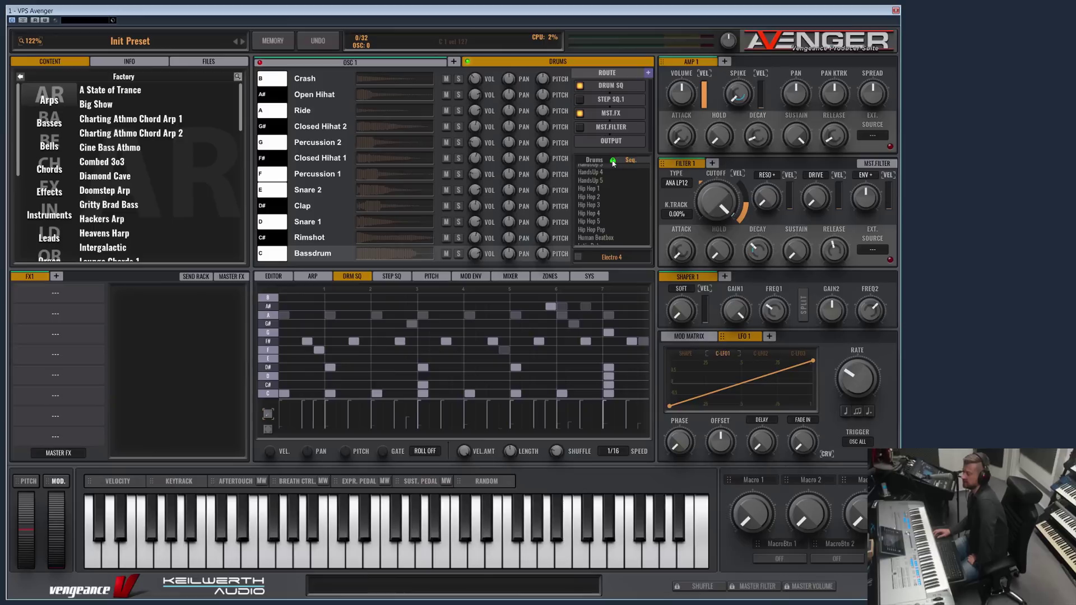
Swap Electro 4 for the Dubstep 1 pattern from the Drums preset list.
left_click(603, 162)
scroll(594, 205, "down", 5)
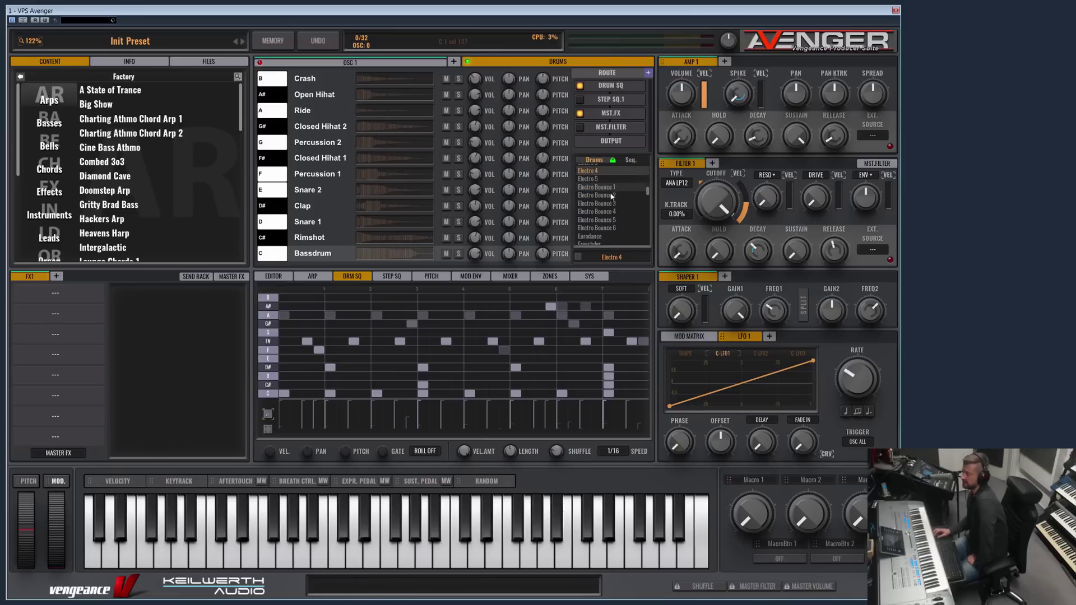
scroll(609, 211, "down", 2)
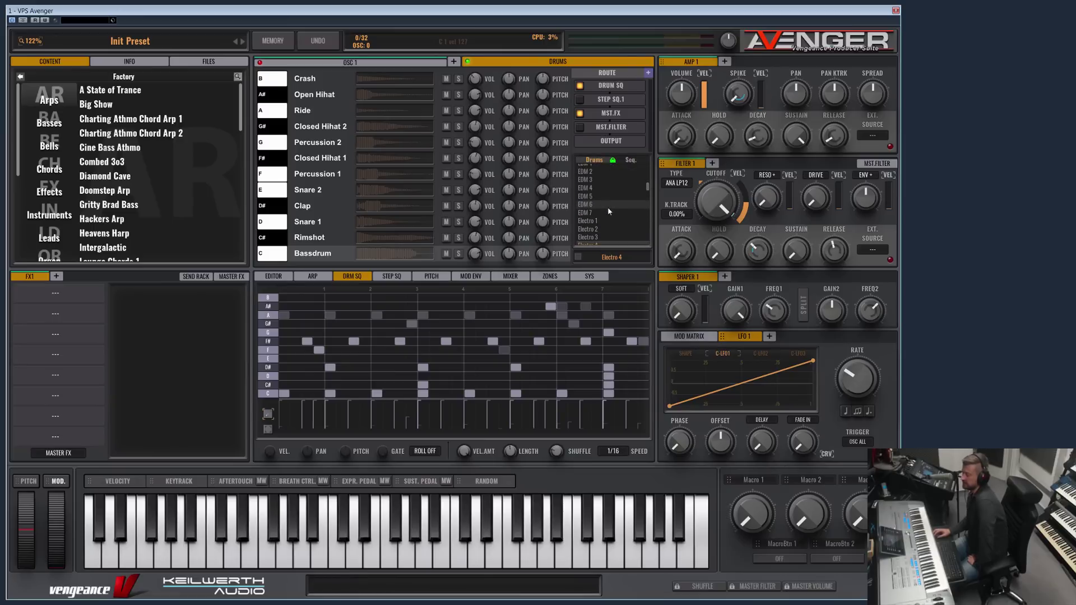
scroll(609, 212, "up", 5)
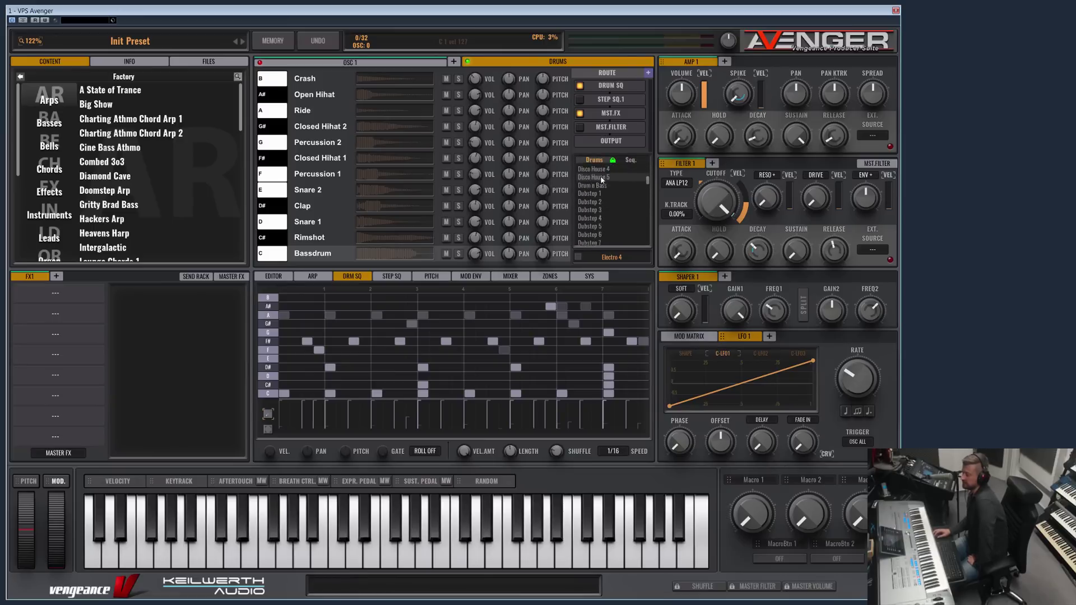
left_click(603, 204)
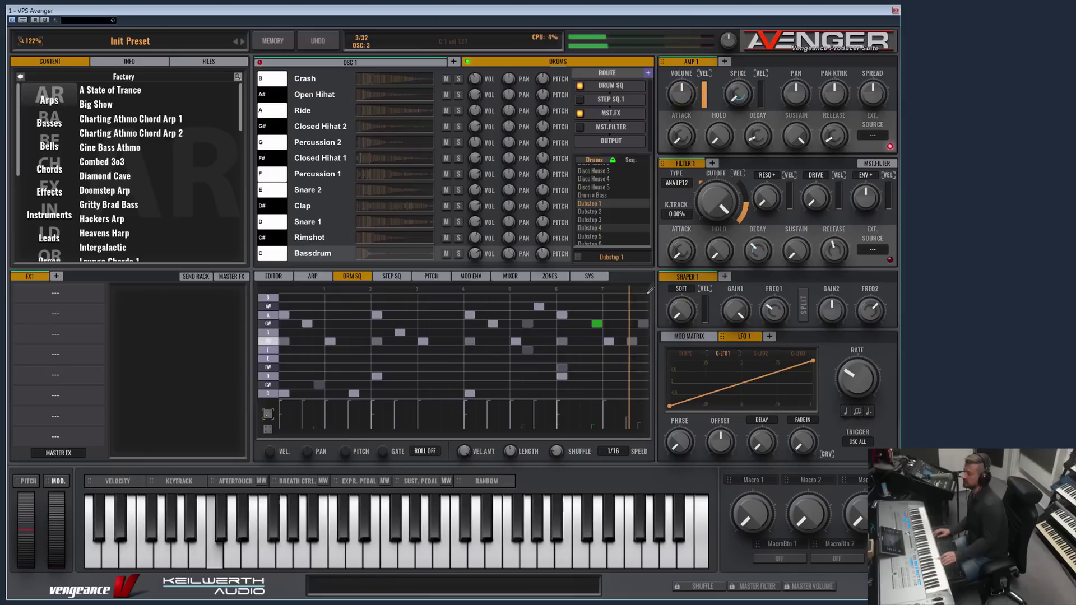
Audition Disco House 4, EDM 1, Electro 2, Electro Bounce 3, Funky/Future House, HandsUp 1 and Hip Hop patterns.
left_click(594, 179)
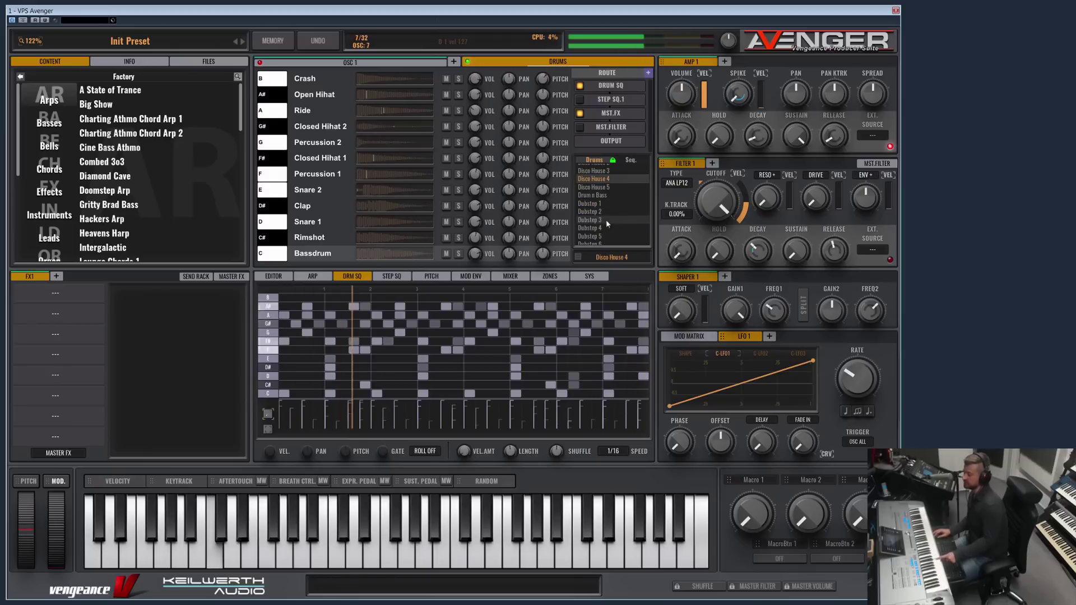
scroll(611, 210, "down", 3)
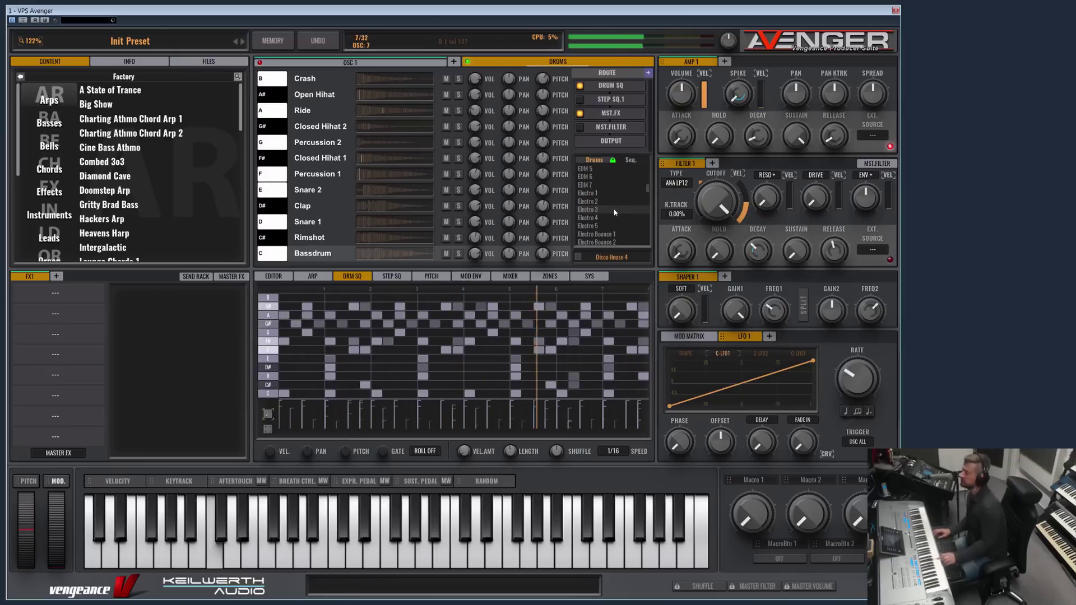
scroll(602, 188, "up", 2)
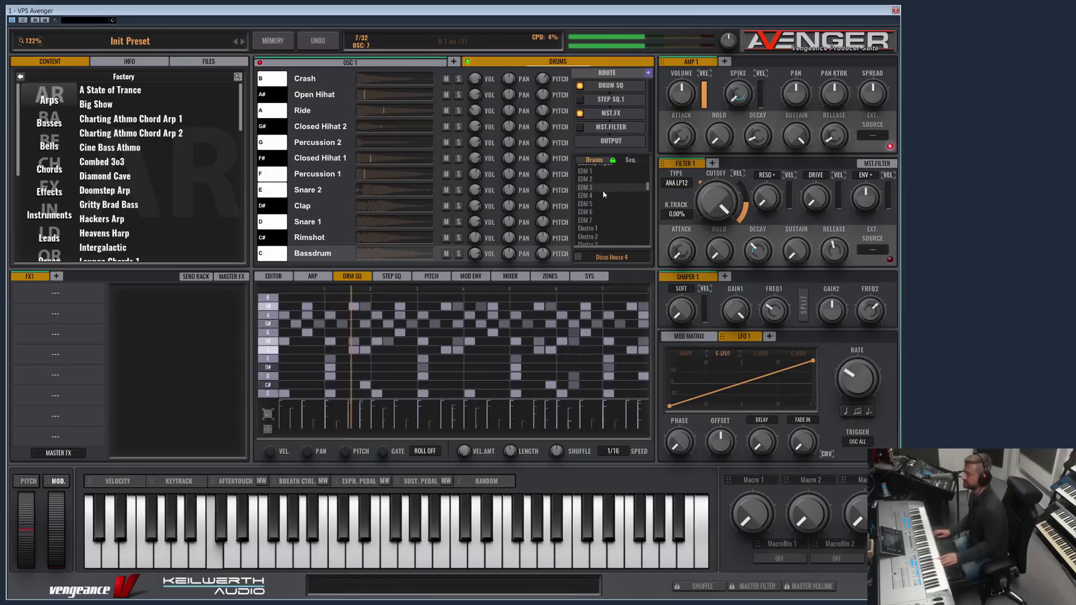
left_click(599, 170)
scroll(605, 197, "down", 1)
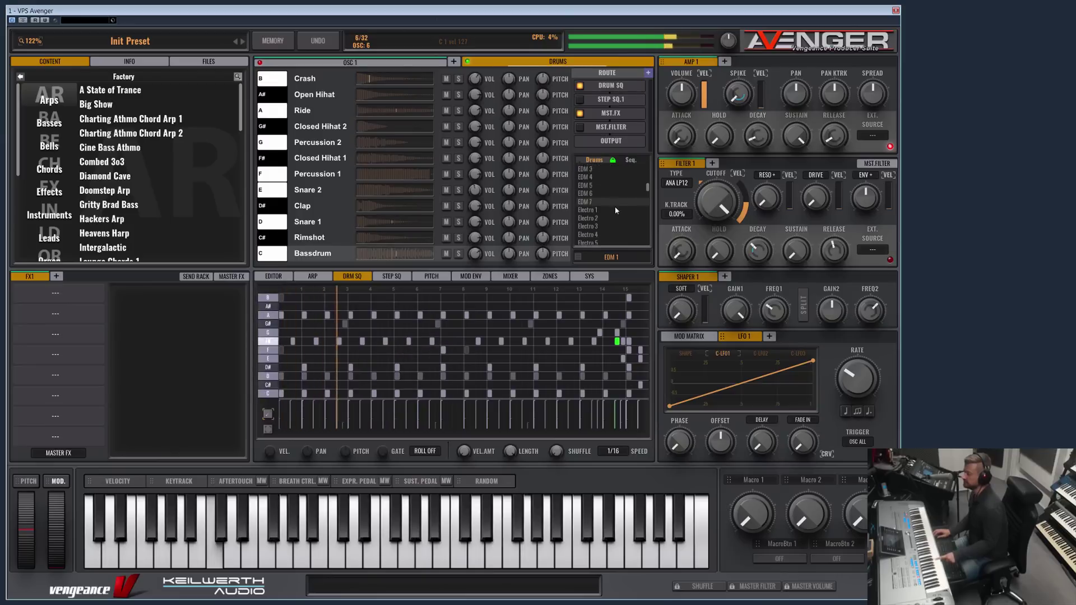
scroll(608, 199, "down", 1)
left_click(605, 190)
scroll(605, 199, "down", 2)
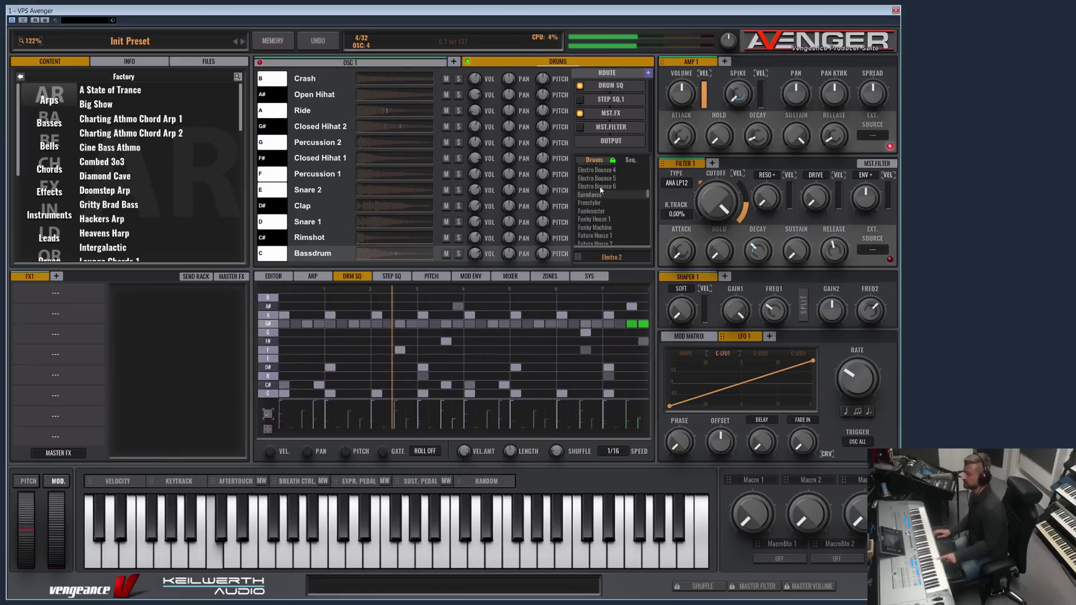
scroll(600, 190, "up", 2)
left_click(625, 180)
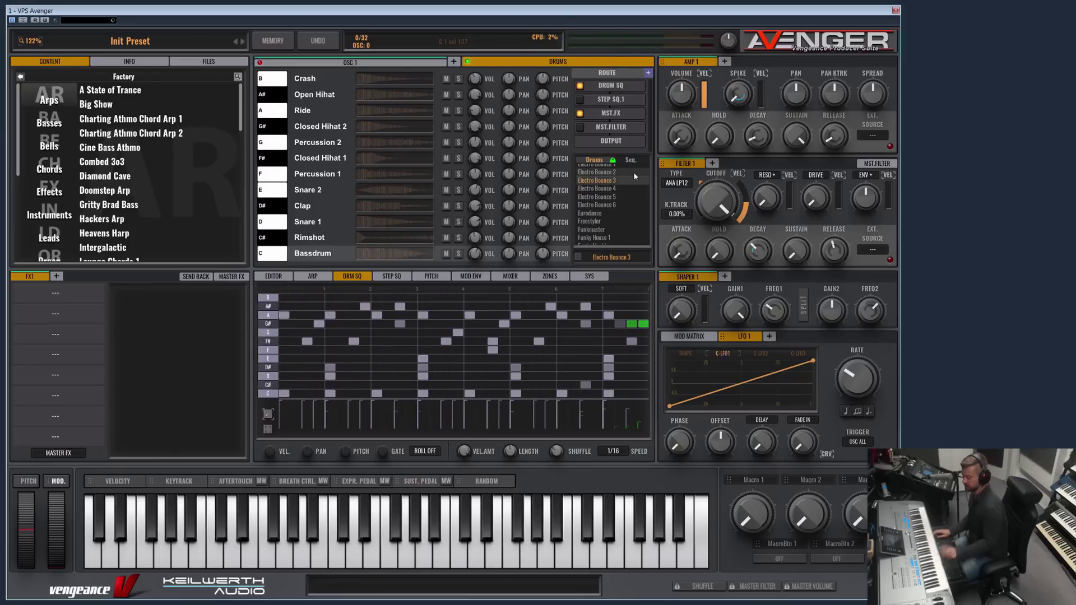
scroll(623, 213, "up", 2)
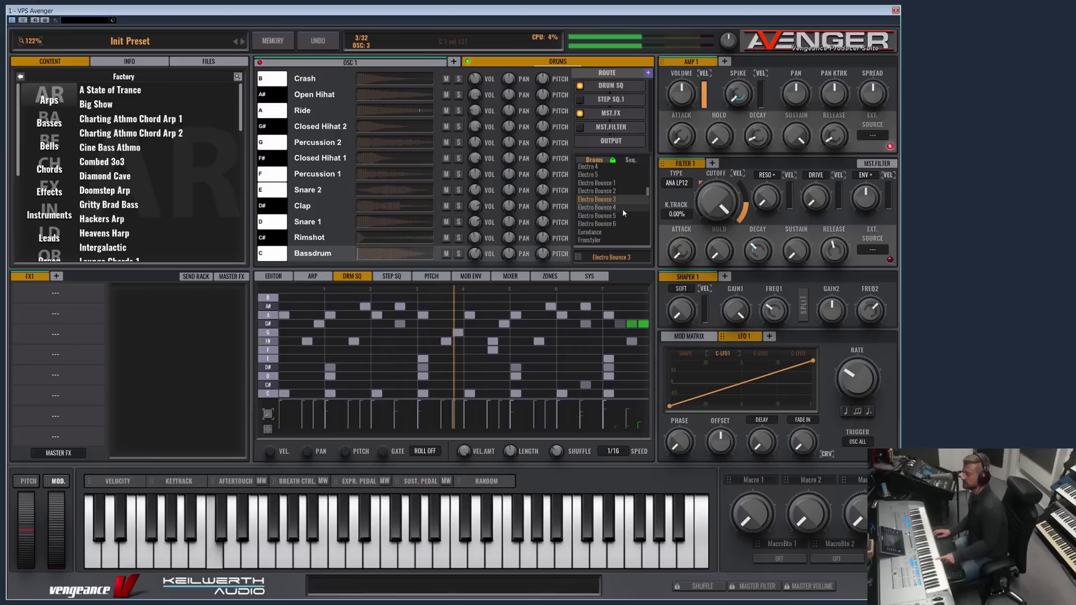
scroll(611, 210, "down", 5)
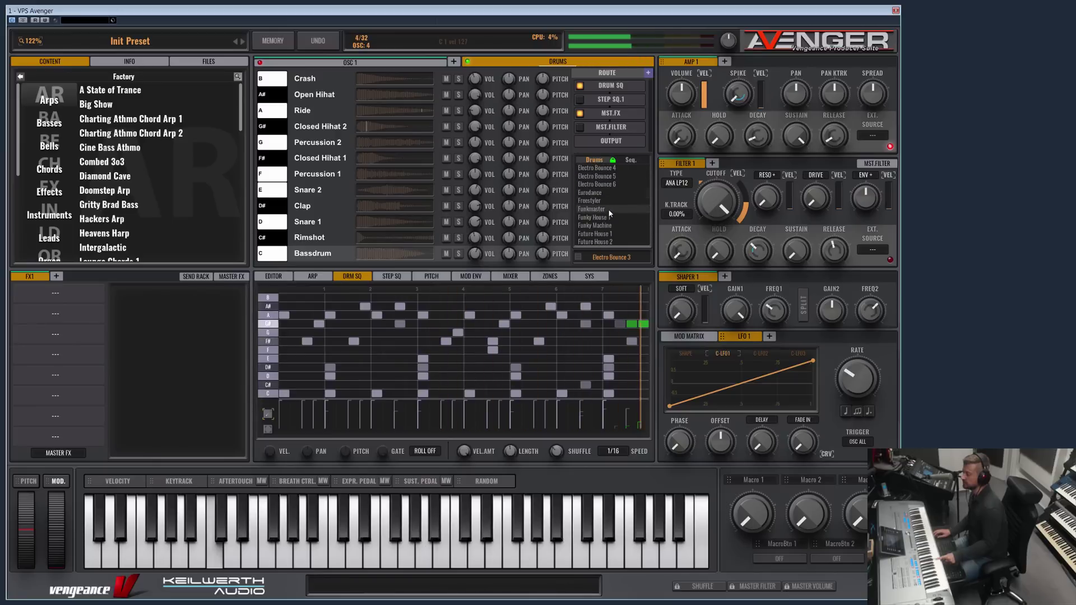
left_click(610, 217)
scroll(616, 218, "down", 2)
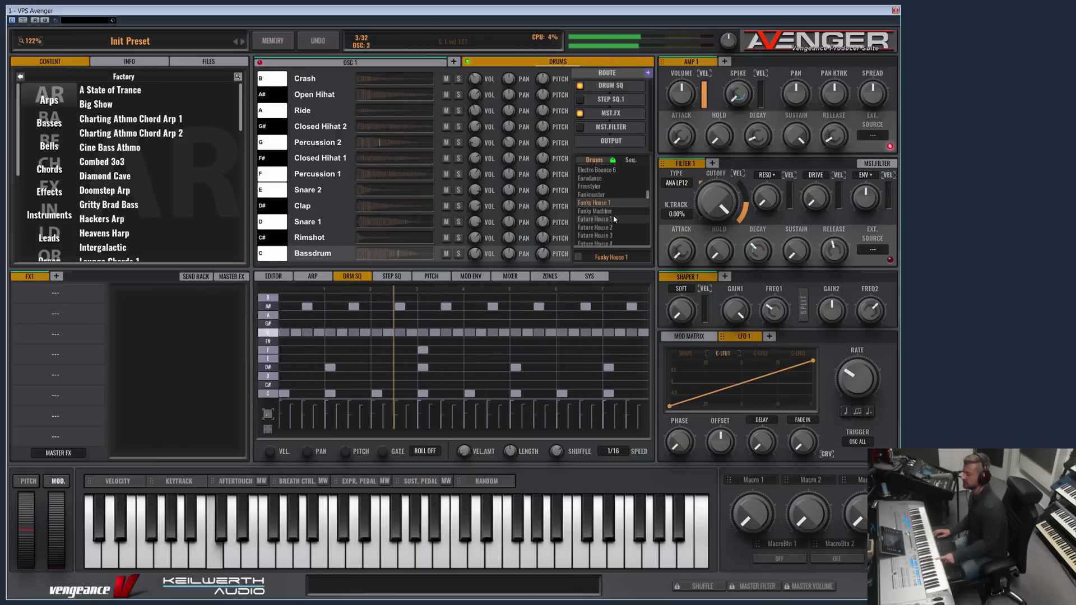
left_click(613, 219)
scroll(612, 214, "down", 3)
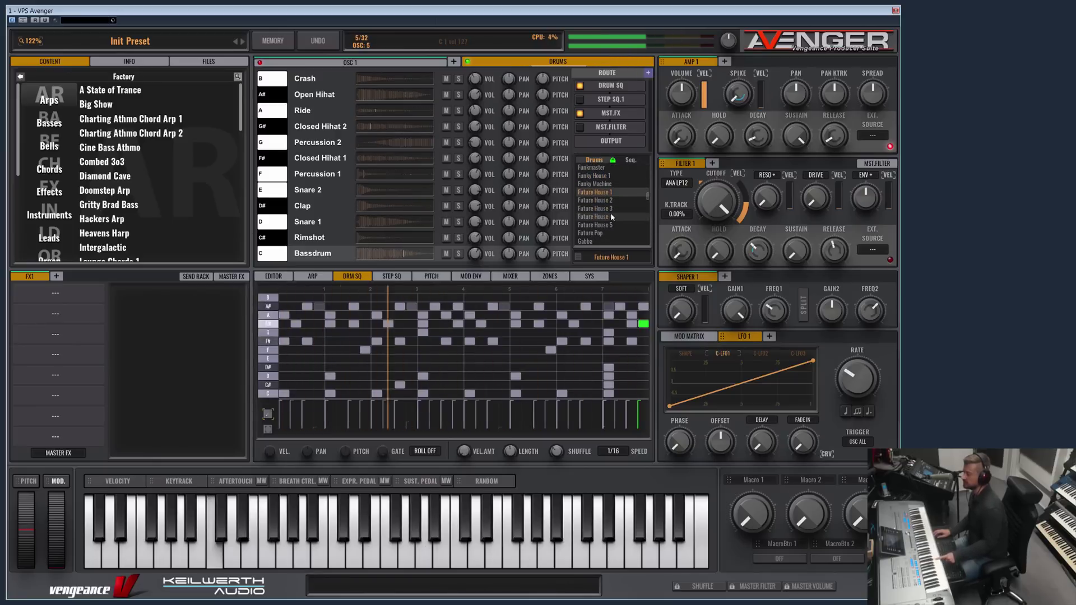
left_click(612, 217)
scroll(604, 201, "down", 7)
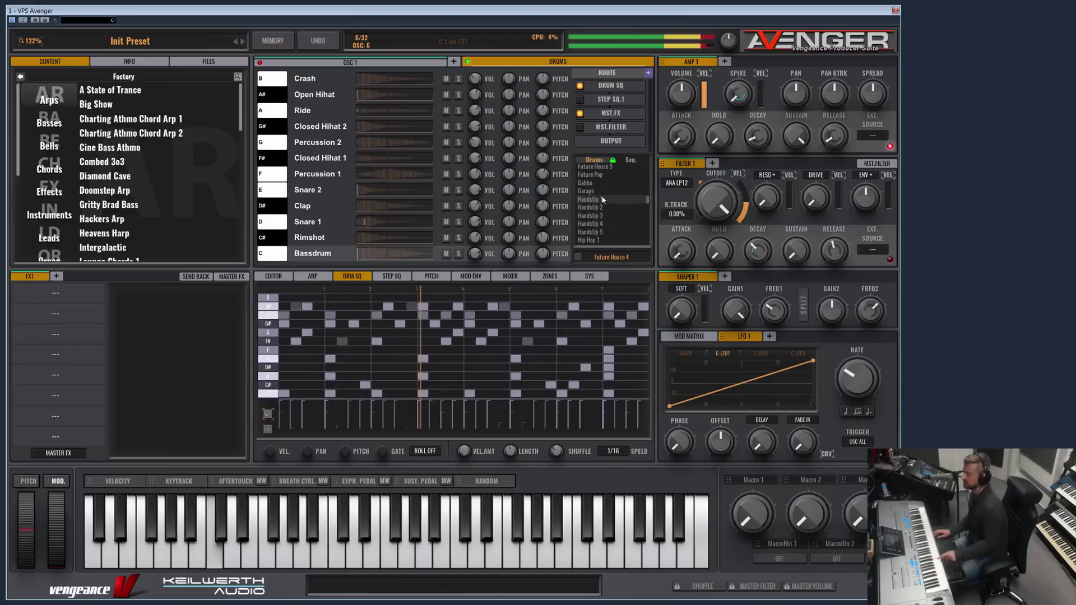
left_click(603, 200)
scroll(602, 200, "down", 4)
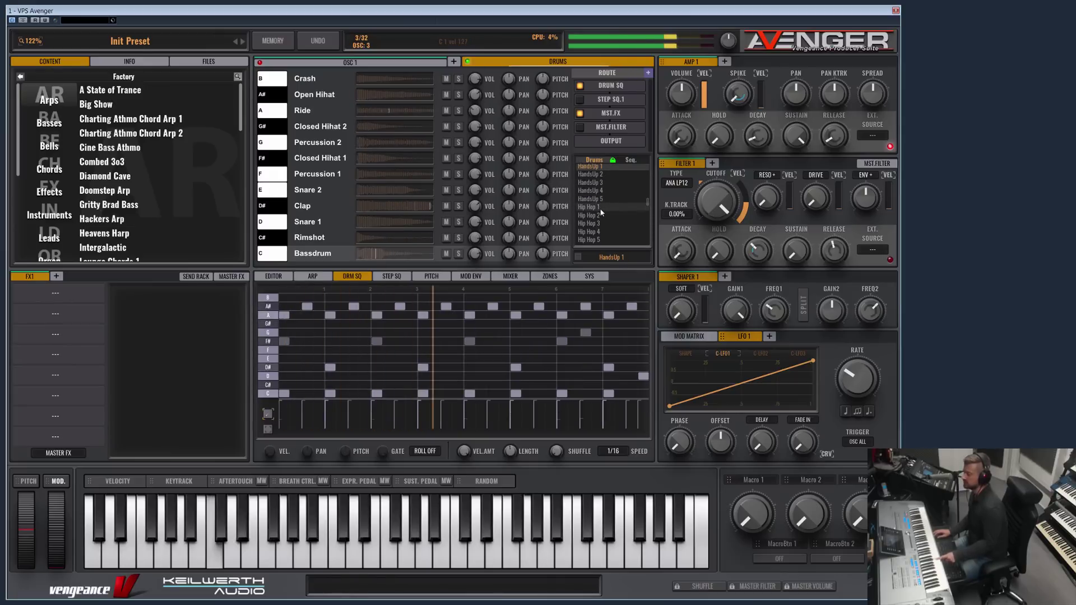
left_click(599, 207)
scroll(602, 207, "down", 2)
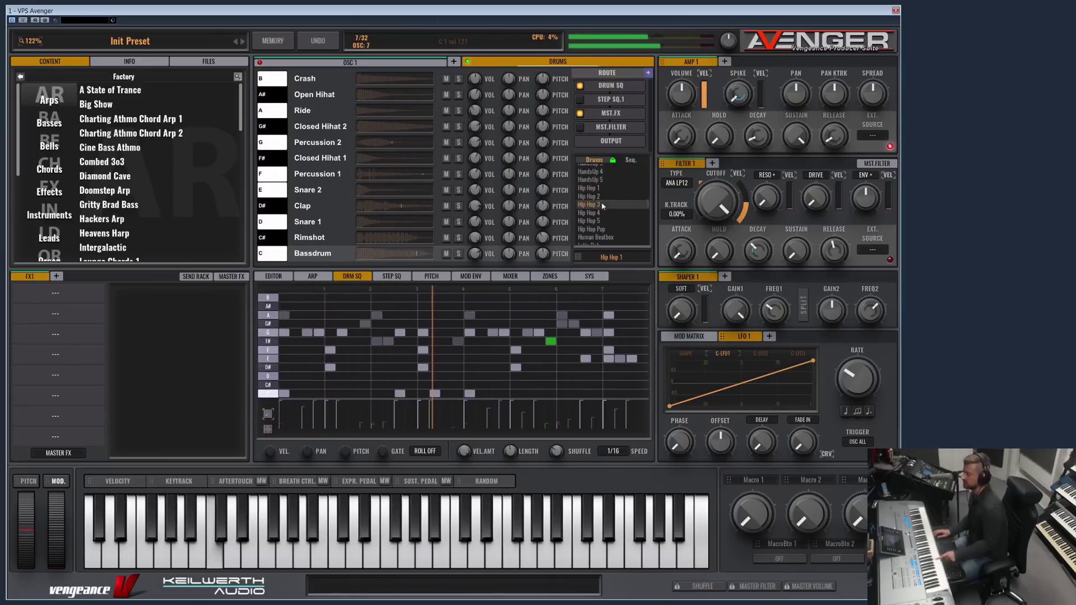
left_click(602, 205)
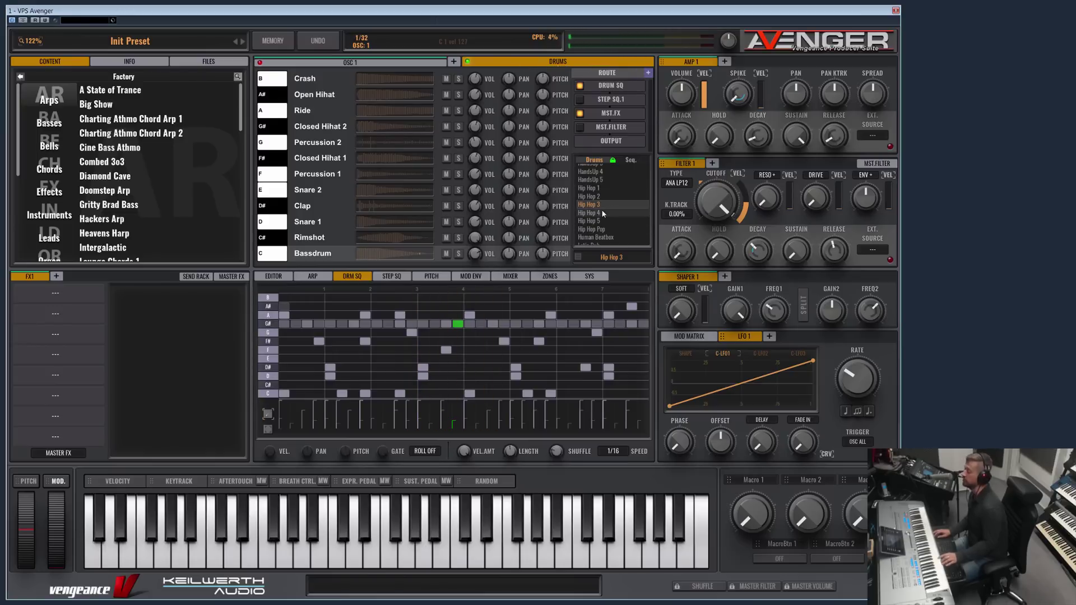
Audition Hip Hop Pop, Latin Dub, LoFi Sid 1, Minimal House 1, Modern Pop 2, Nu Electro and Real Drums patterns.
scroll(611, 201, "down", 2)
left_click(615, 191)
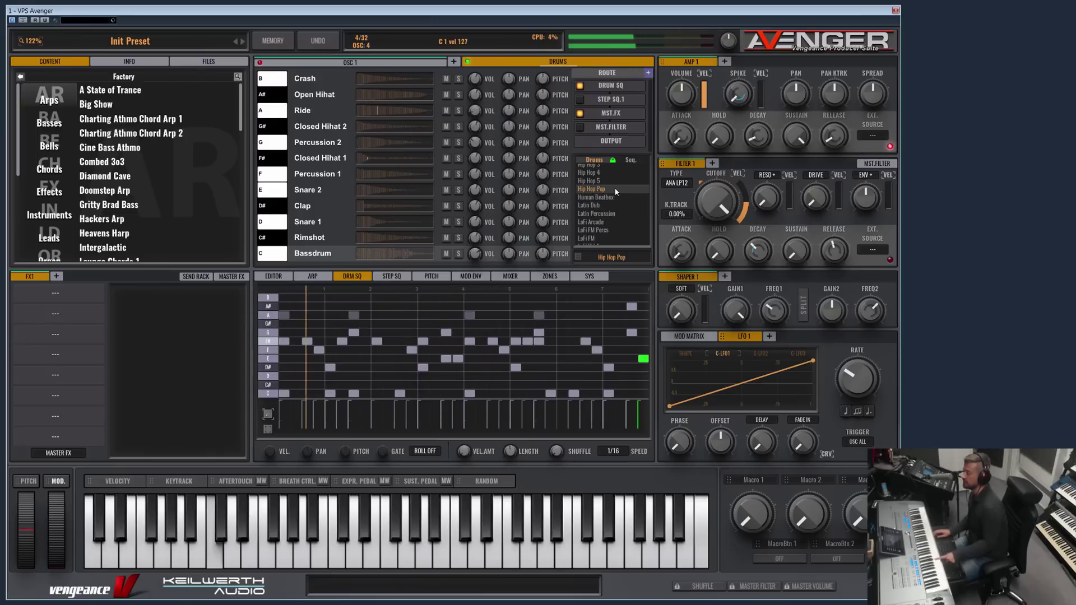
left_click(602, 206)
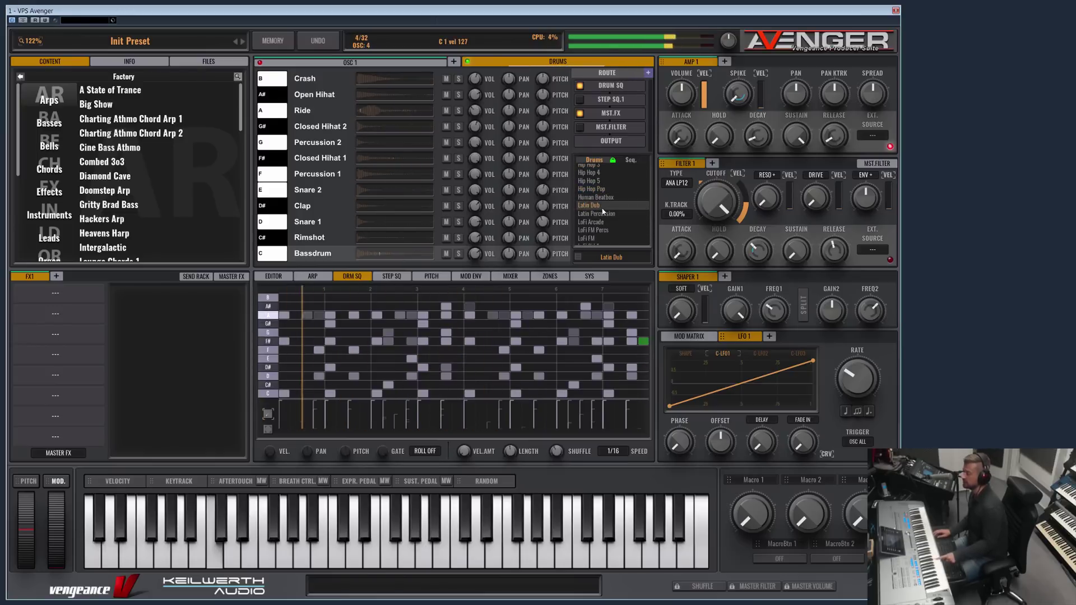
scroll(602, 211, "down", 2)
left_click(600, 212)
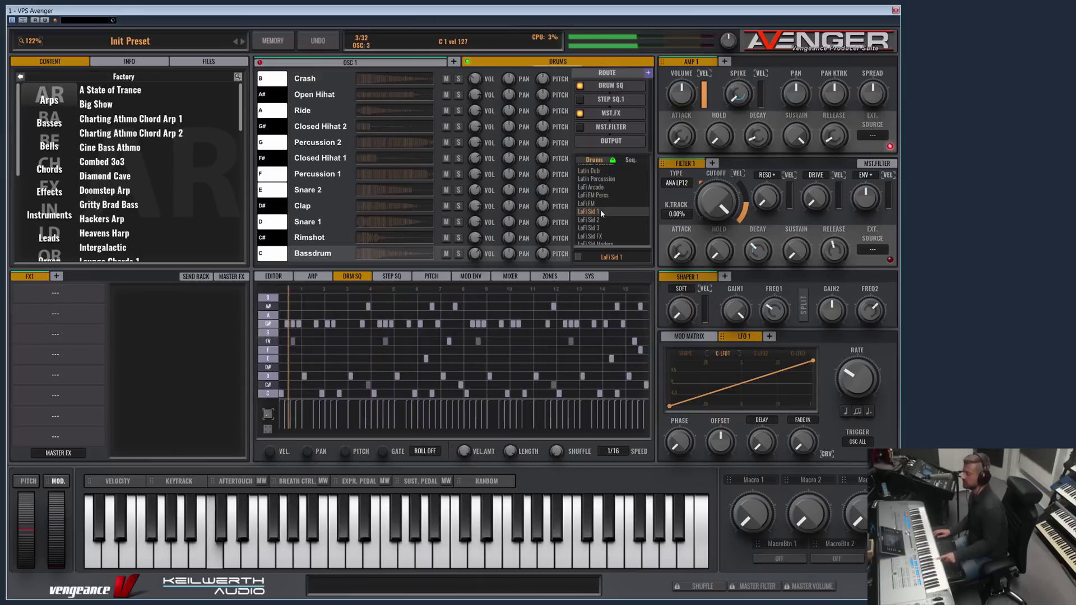
scroll(600, 210, "down", 3)
left_click(601, 222)
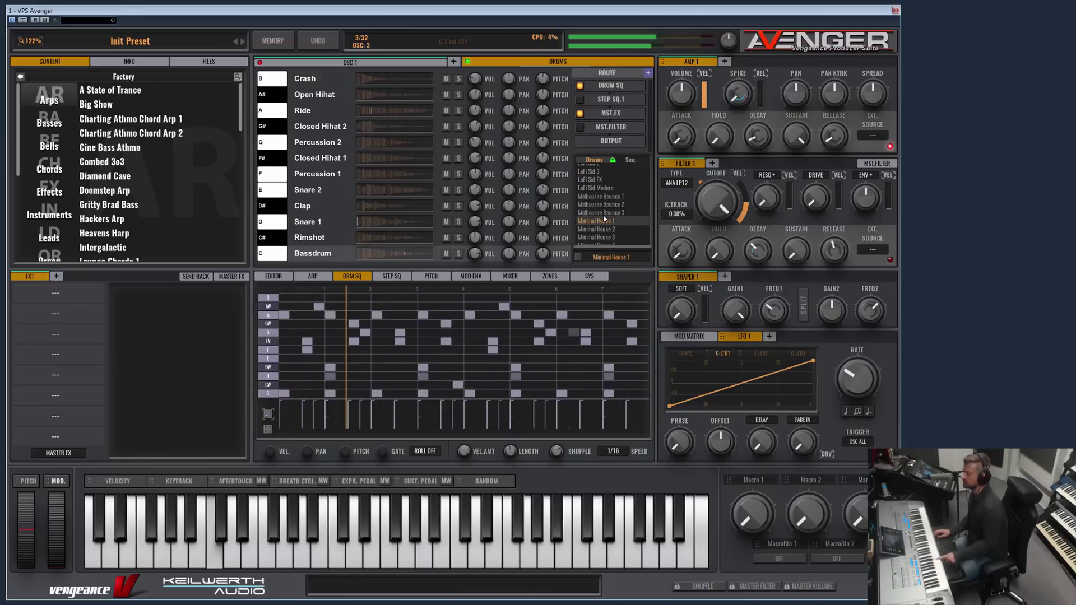
left_click(603, 197)
scroll(608, 206, "down", 1)
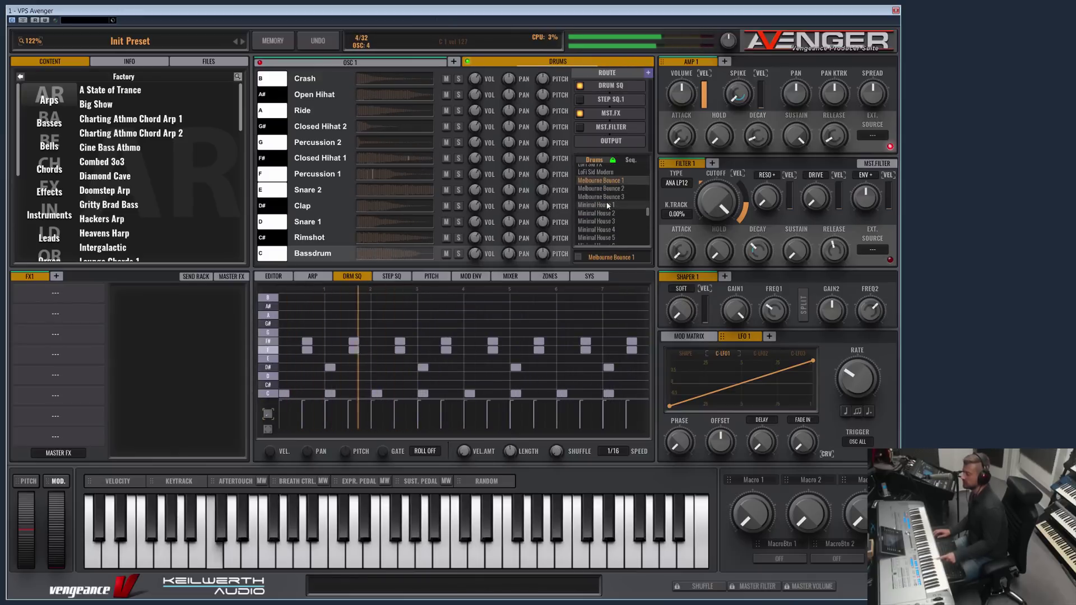
scroll(608, 206, "down", 3)
left_click(609, 207)
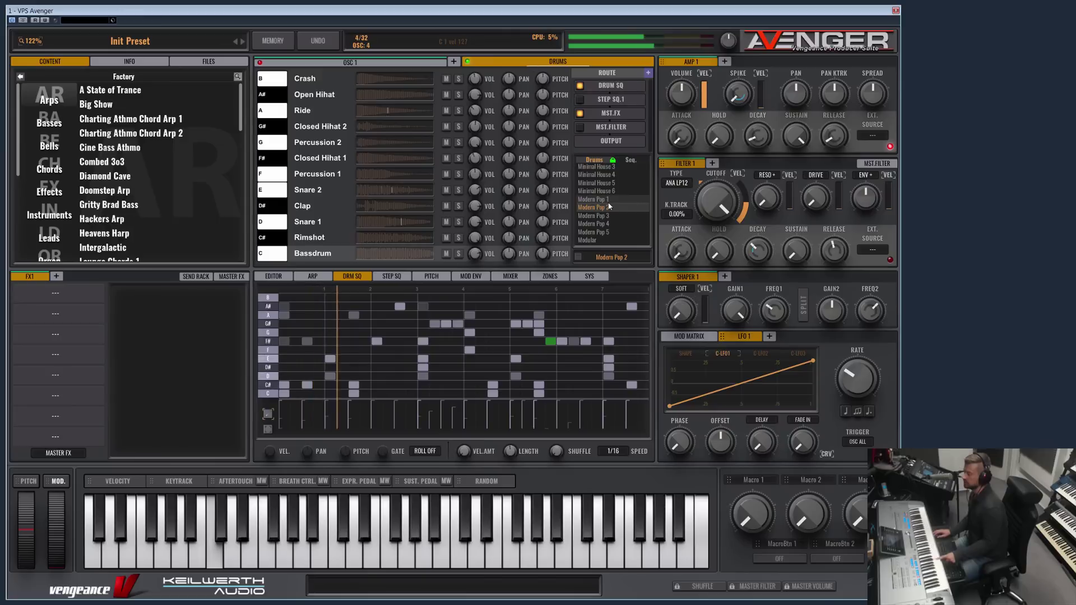
scroll(609, 207, "down", 2)
left_click(605, 206)
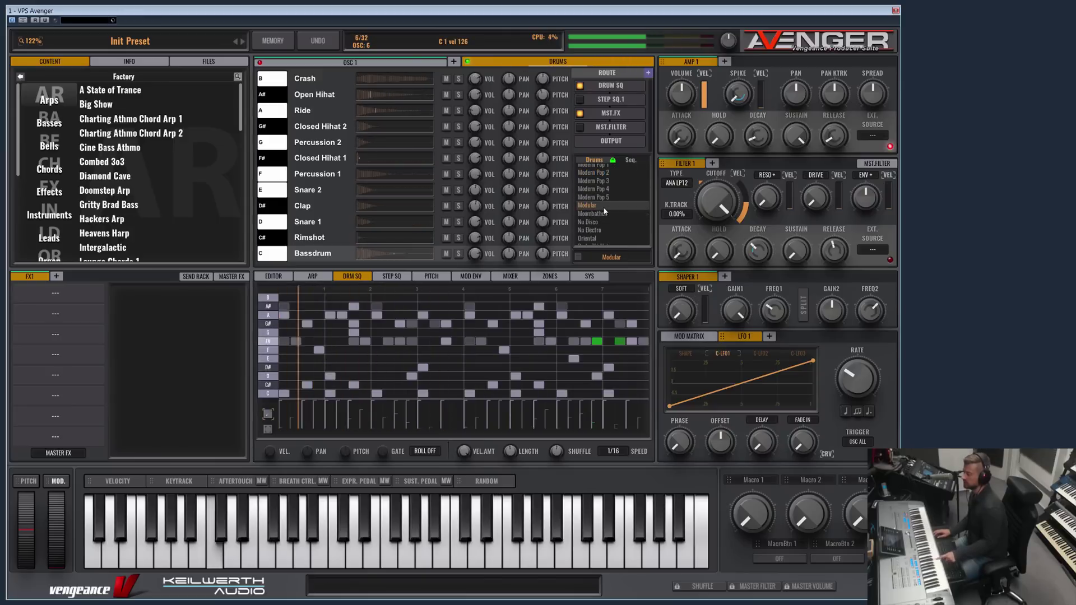
scroll(605, 211, "down", 2)
left_click(602, 191)
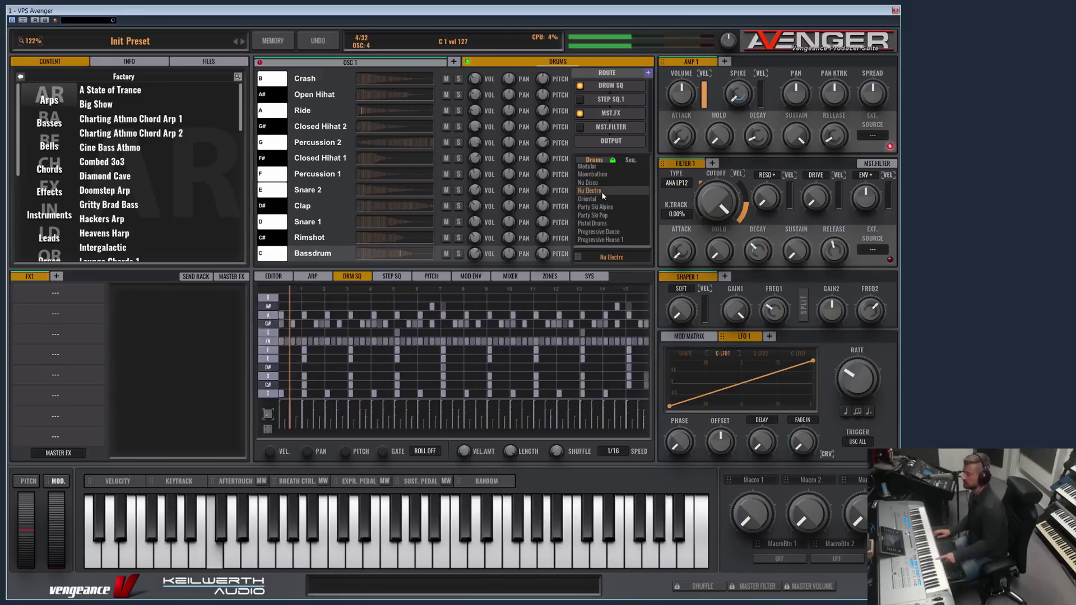
scroll(609, 211, "down", 2)
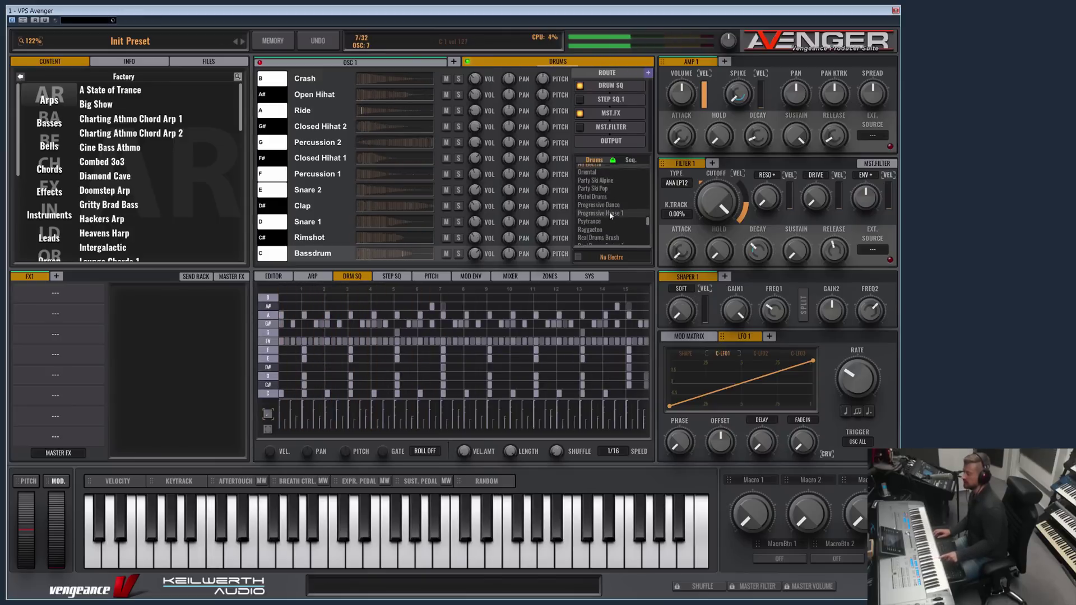
scroll(610, 211, "down", 2)
left_click(612, 217)
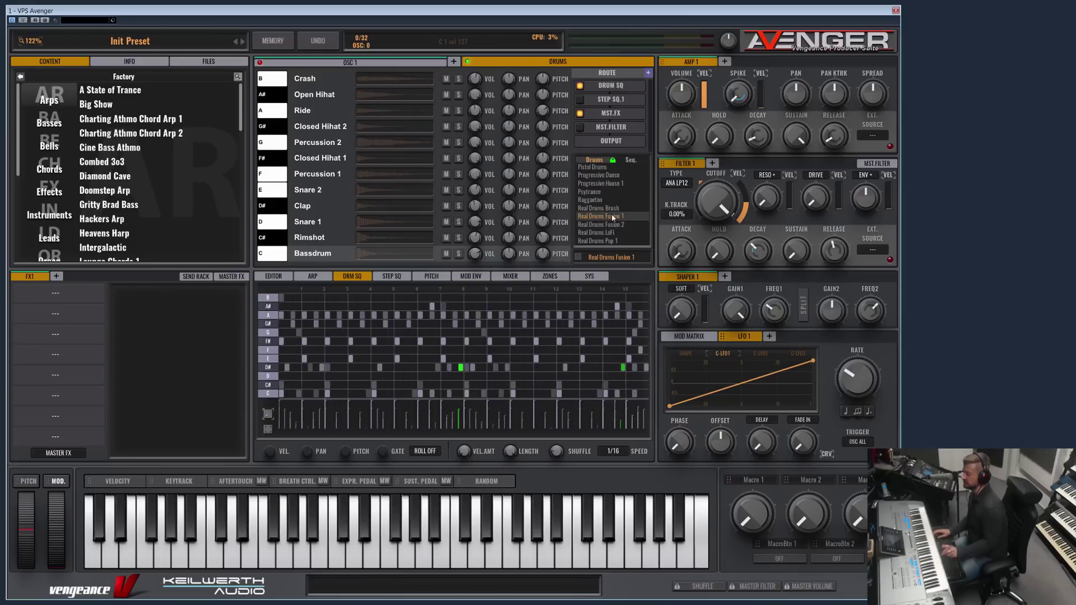
scroll(610, 211, "down", 2)
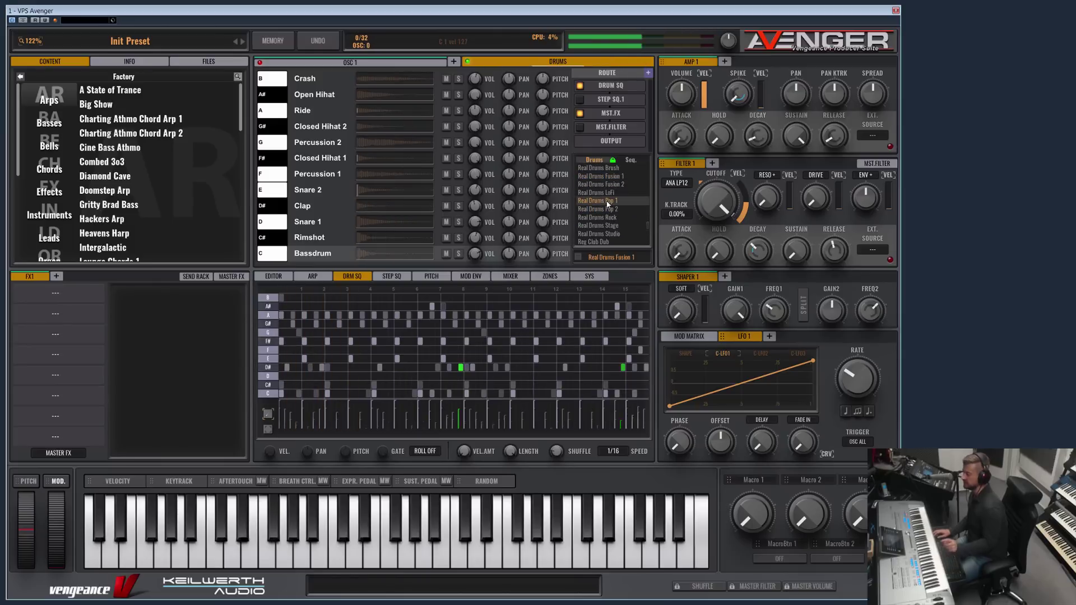
left_click(607, 202)
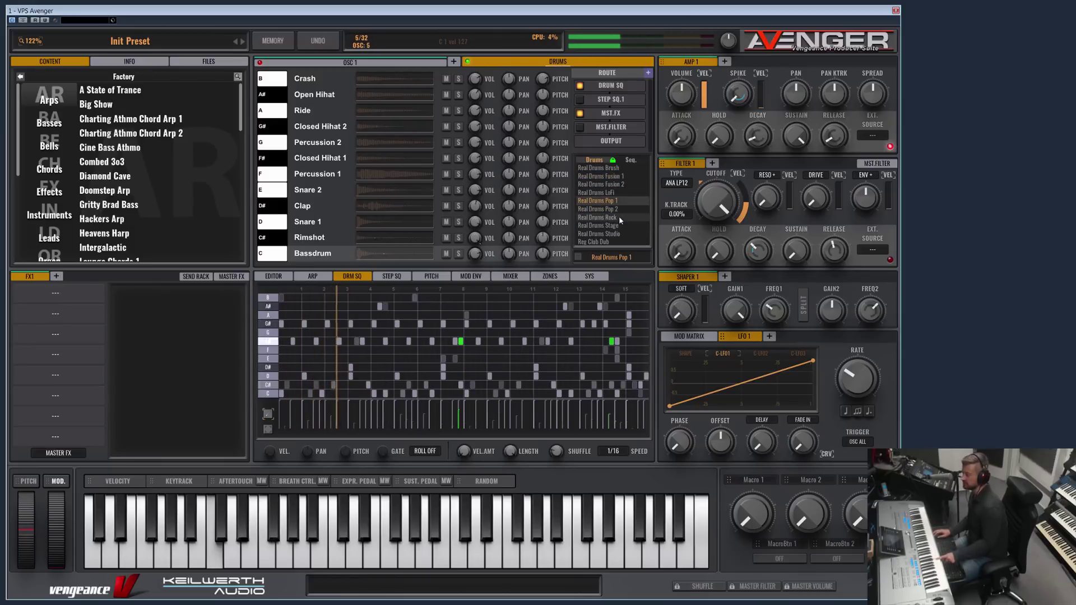
Audition Real Drums Rock, Stage and Brush, Swedish House 2, Trap 1, Trap 4 and Tropical House 2.
left_click(618, 218)
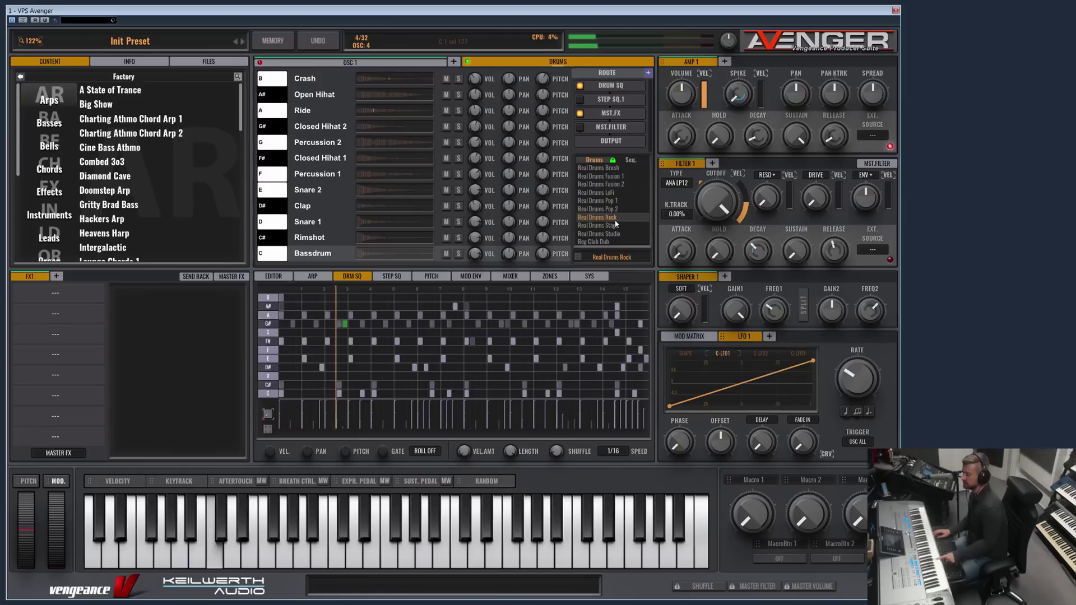
left_click(617, 226)
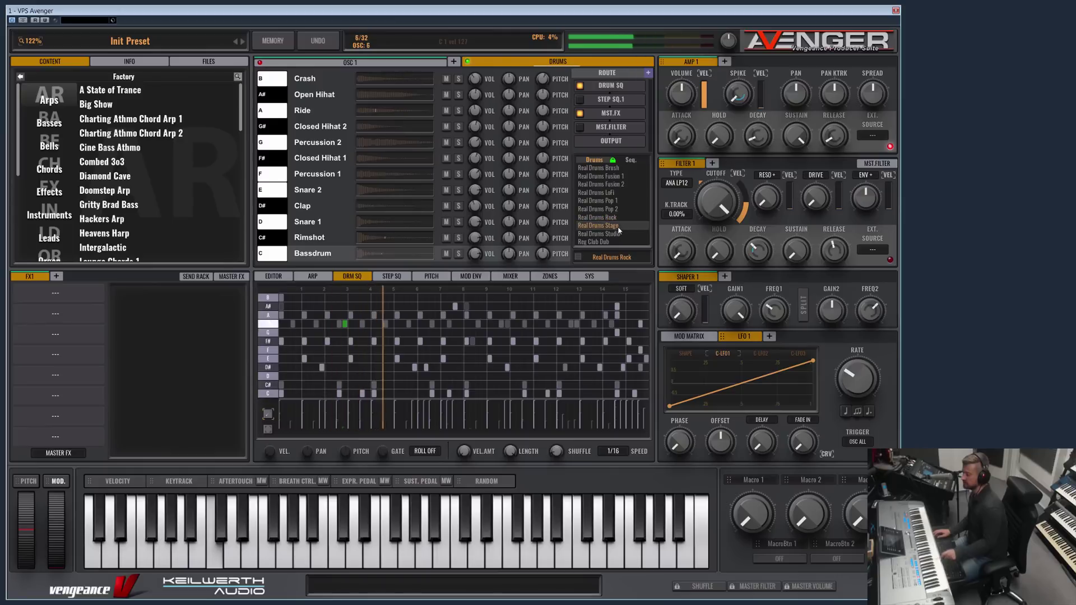
left_click(612, 185)
left_click(612, 169)
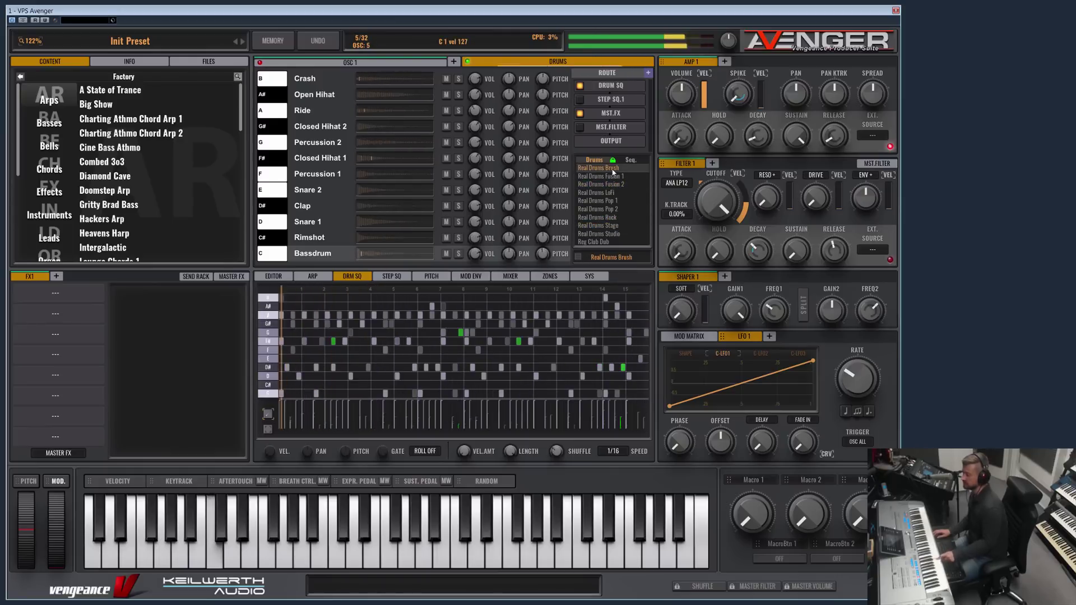
scroll(611, 193, "down", 3)
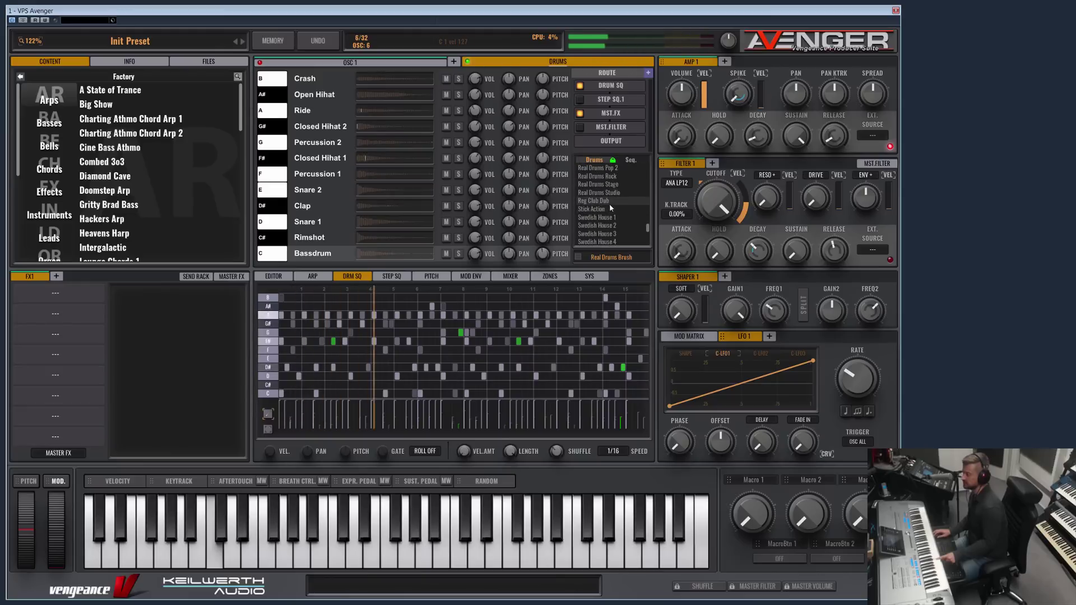
left_click(612, 204)
scroll(609, 203, "down", 2)
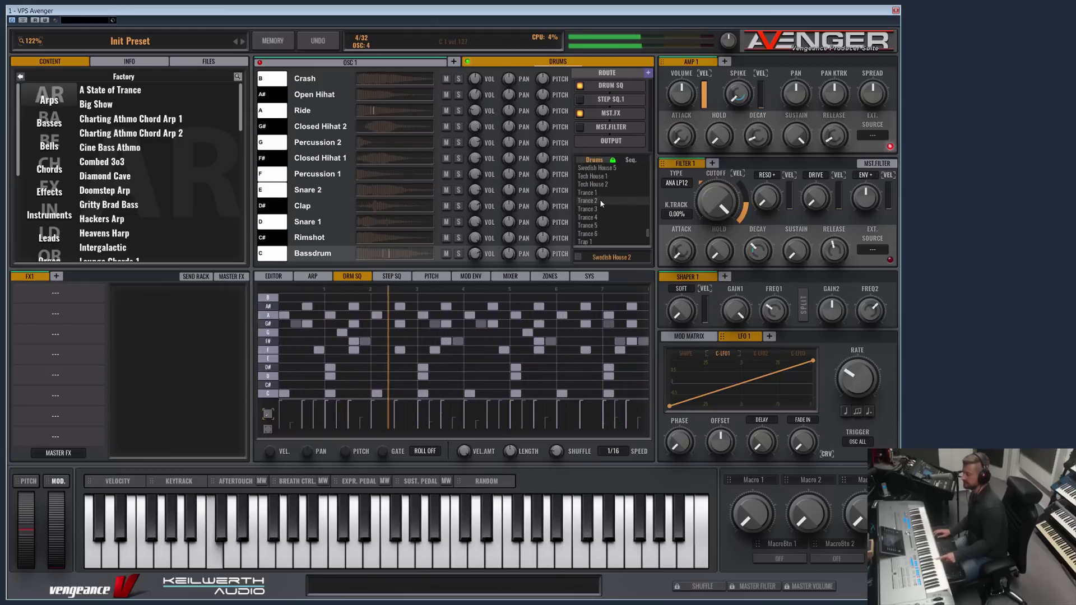
scroll(598, 193, "down", 2)
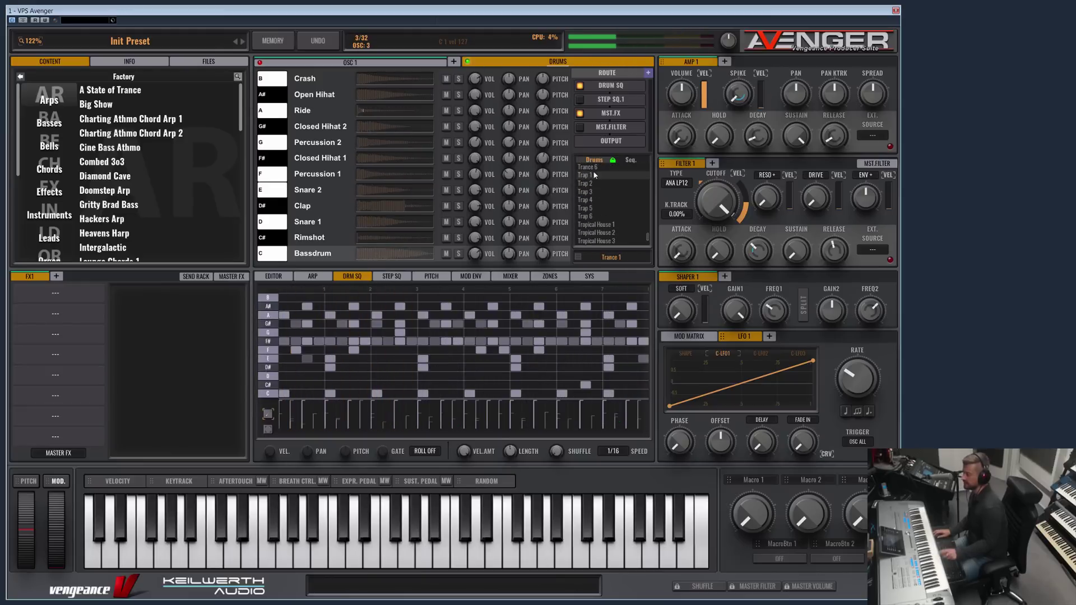
left_click(593, 174)
left_click(600, 201)
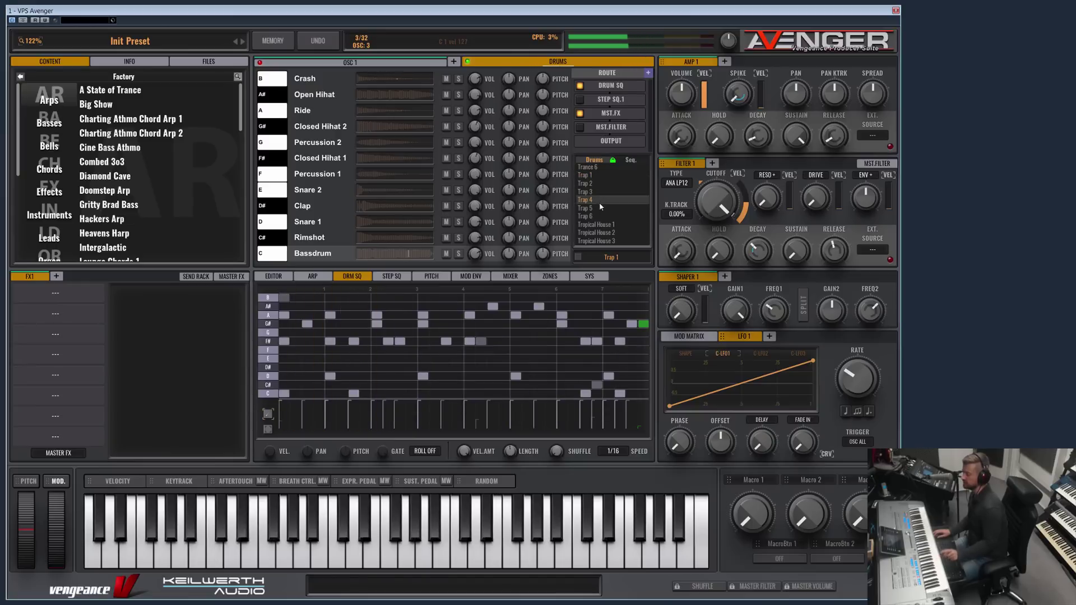
scroll(600, 205, "down", 2)
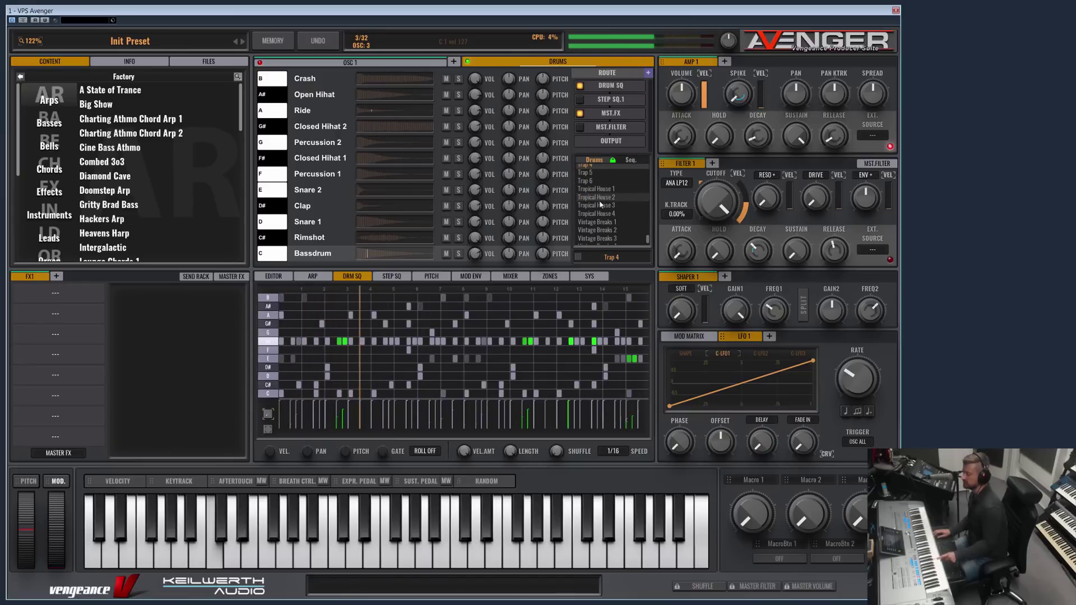
left_click(603, 205)
scroll(605, 206, "down", 3)
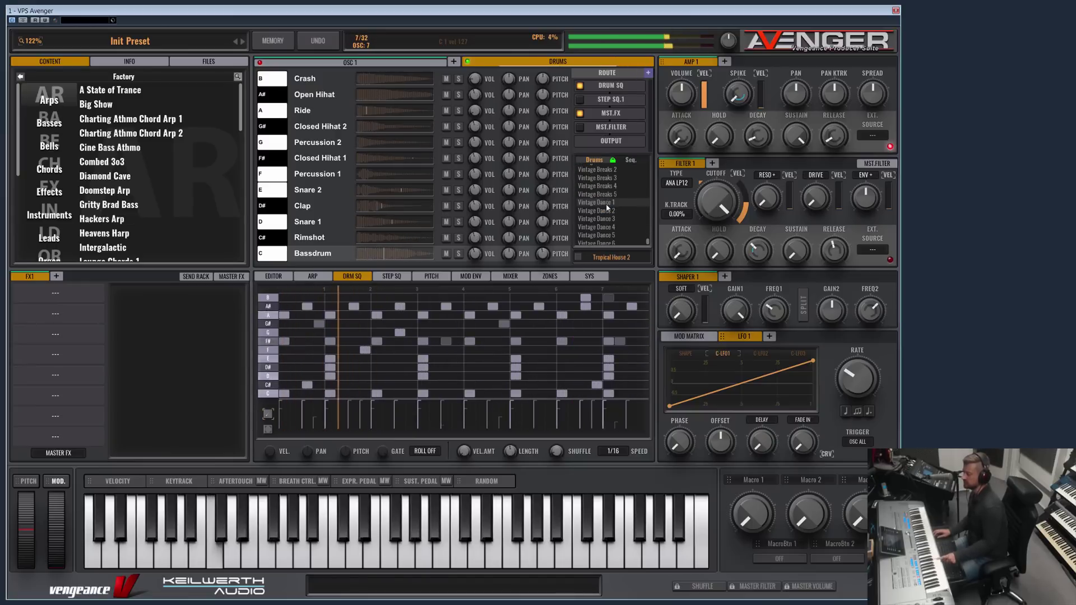
scroll(613, 180, "up", 1)
Audition Vintage Breaks/Dance, Chill Bossa, Cinematic World, Chill Lounge and Analog 1, ending on Complextro 1.
left_click(615, 174)
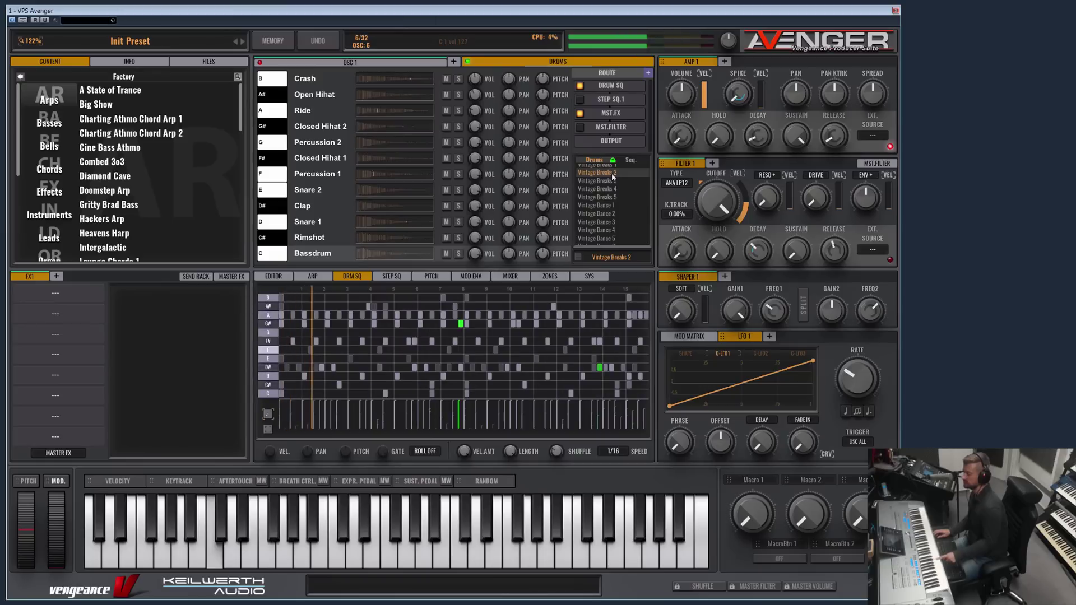
scroll(605, 222, "down", 1)
left_click(607, 209)
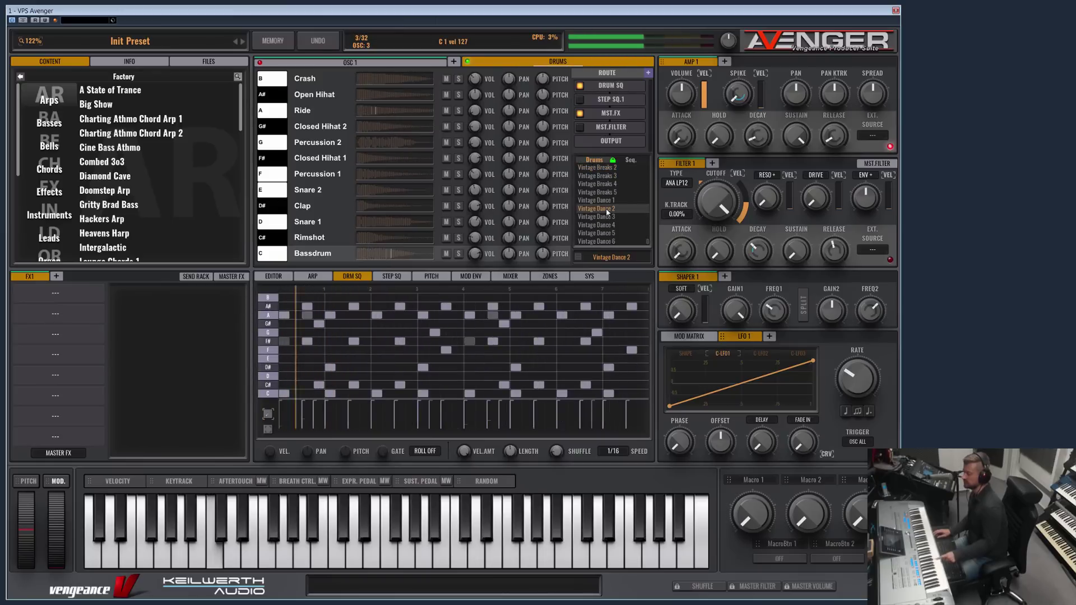
left_click(613, 199)
scroll(611, 201, "up", 5)
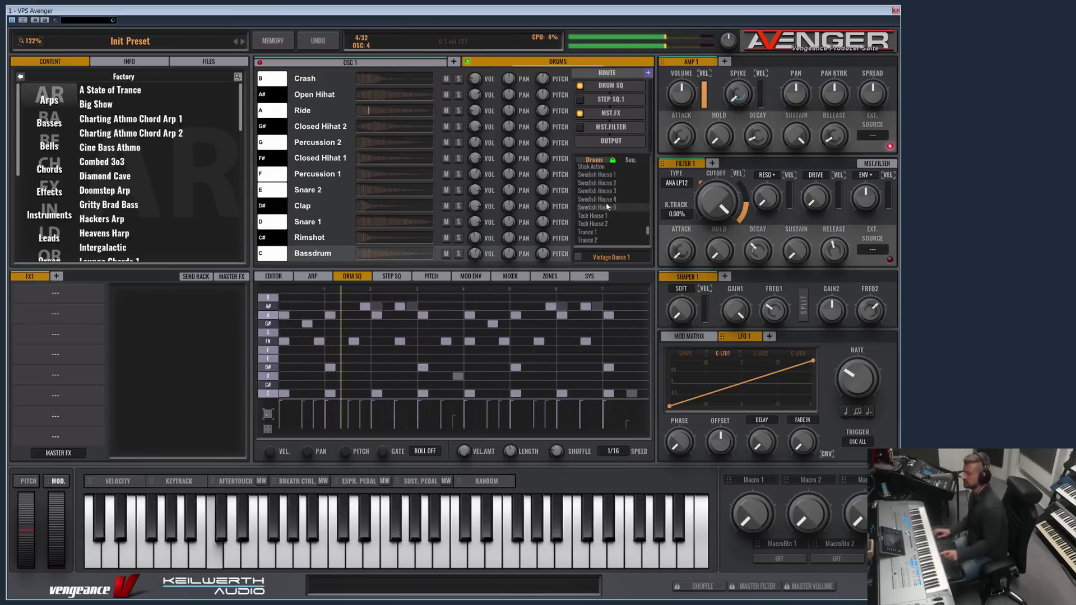
scroll(601, 200, "up", 10)
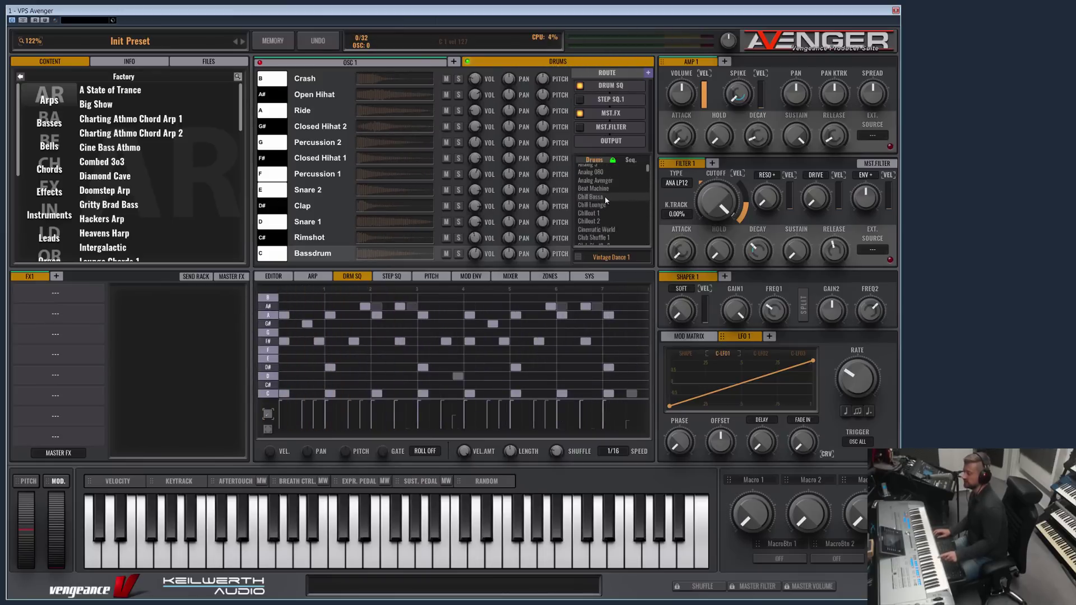
left_click(606, 225)
scroll(610, 218, "down", 2)
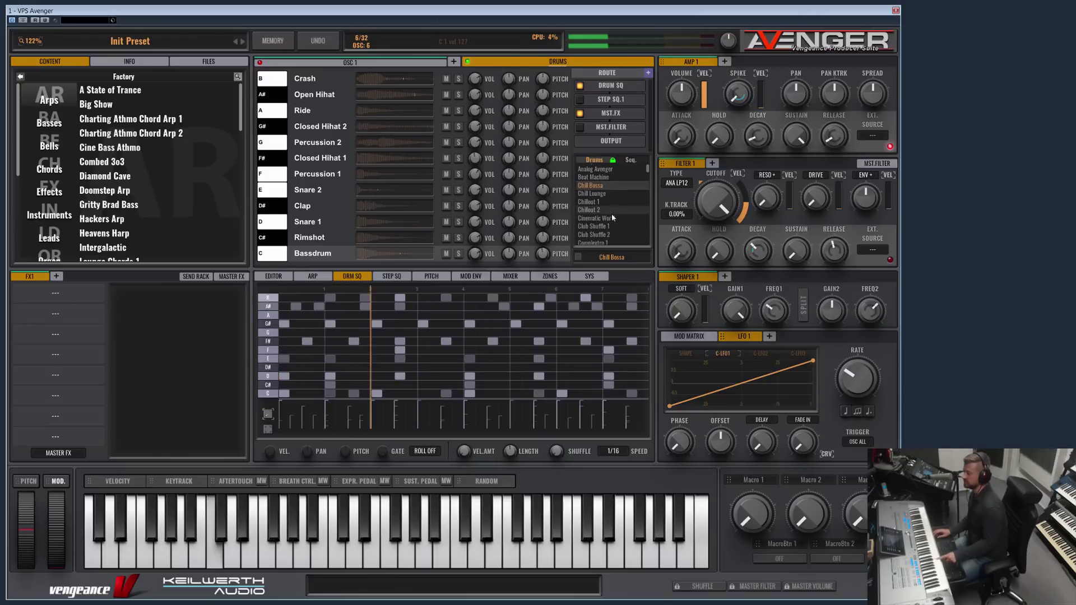
scroll(610, 224, "down", 2)
left_click(611, 200)
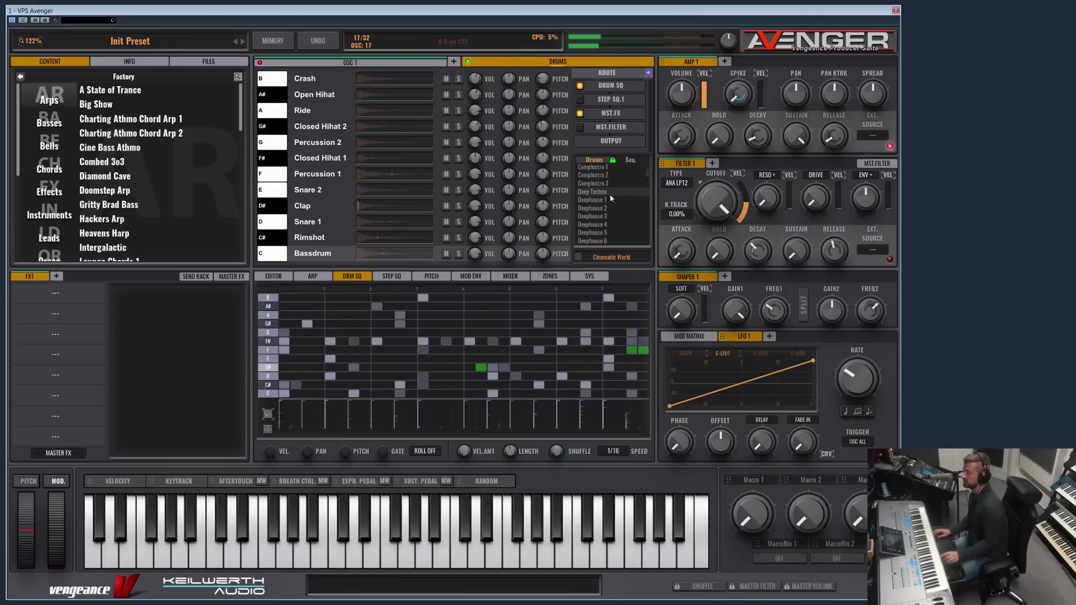
scroll(608, 201, "up", 1)
scroll(607, 201, "up", 4)
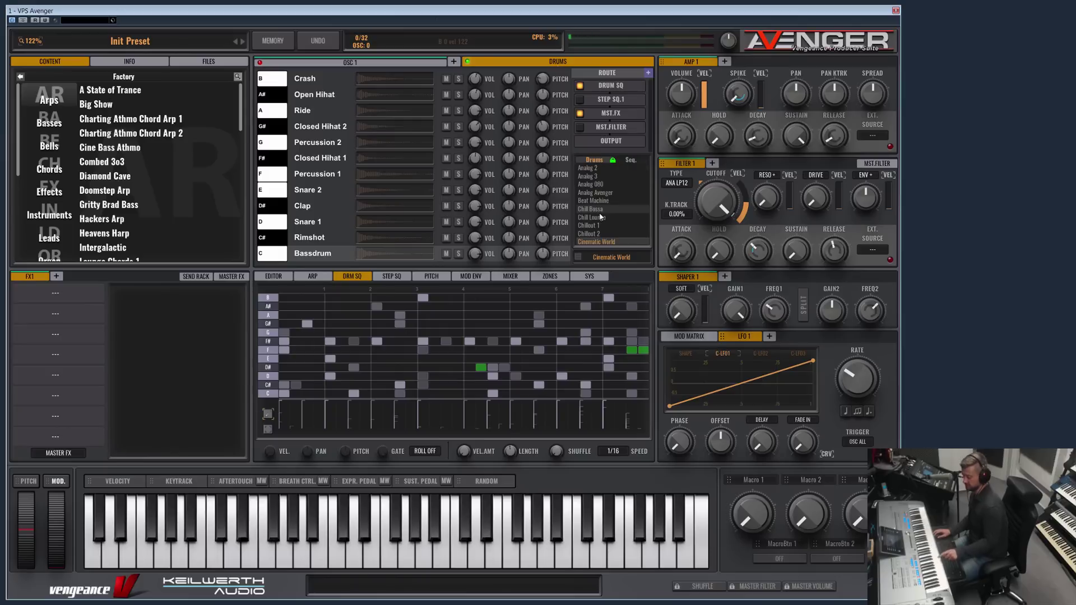
left_click(601, 217)
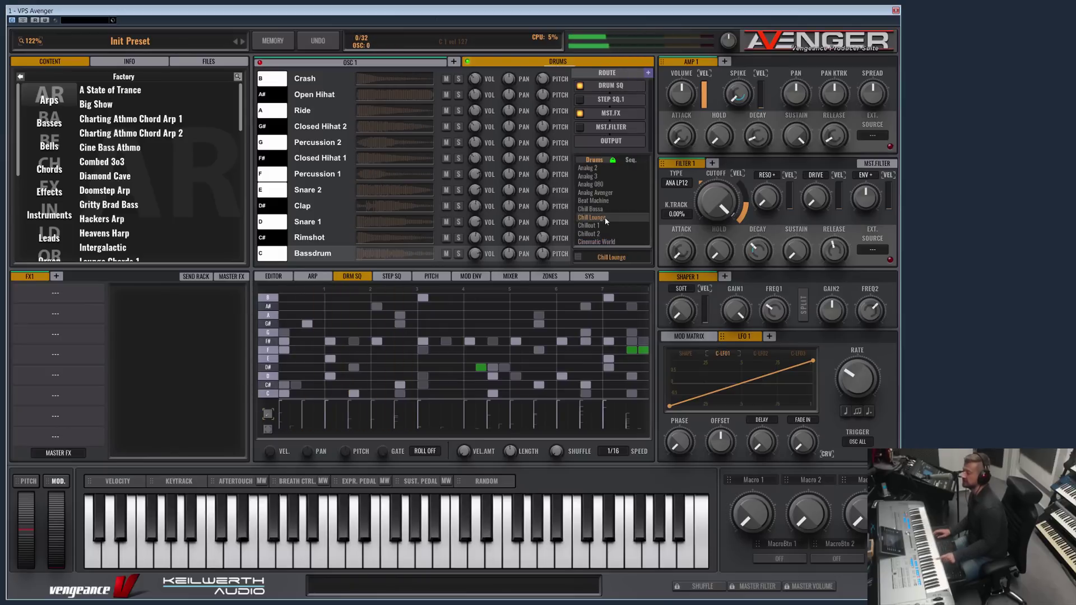
scroll(601, 194, "up", 2)
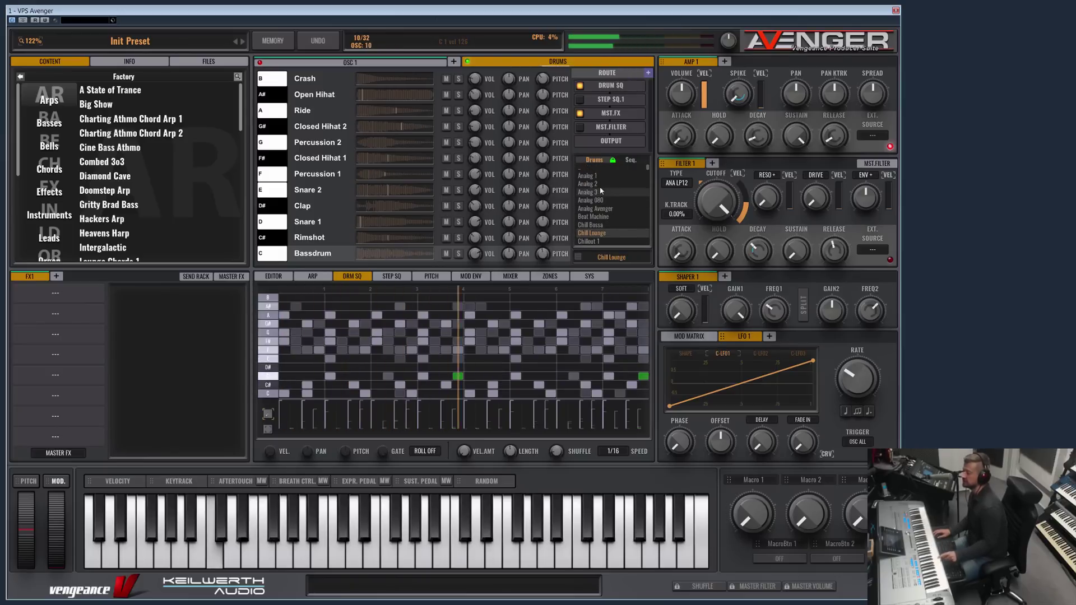
left_click(594, 177)
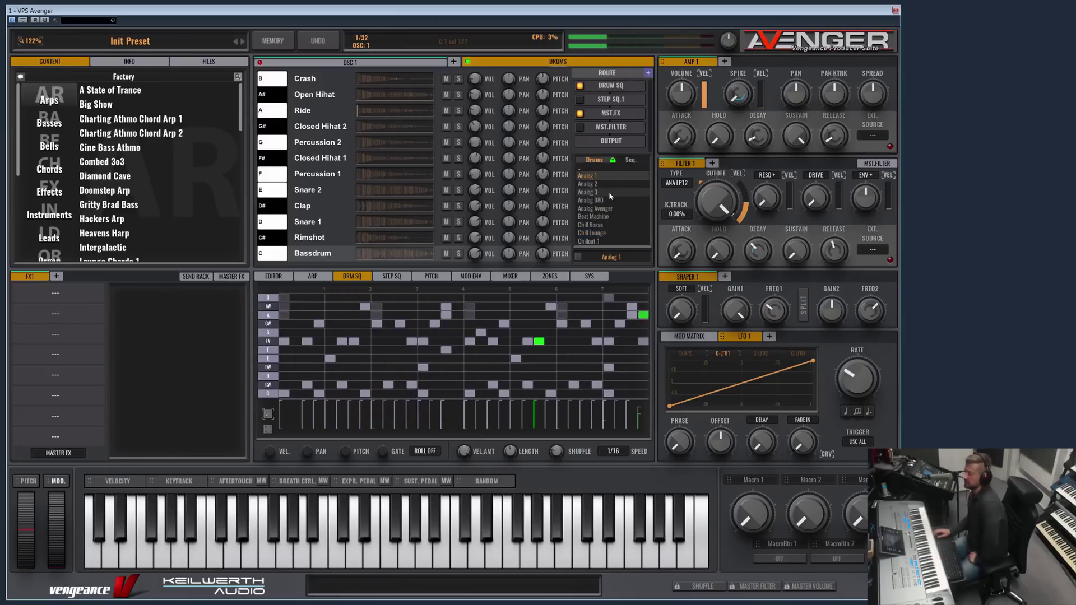
scroll(610, 196, "down", 3)
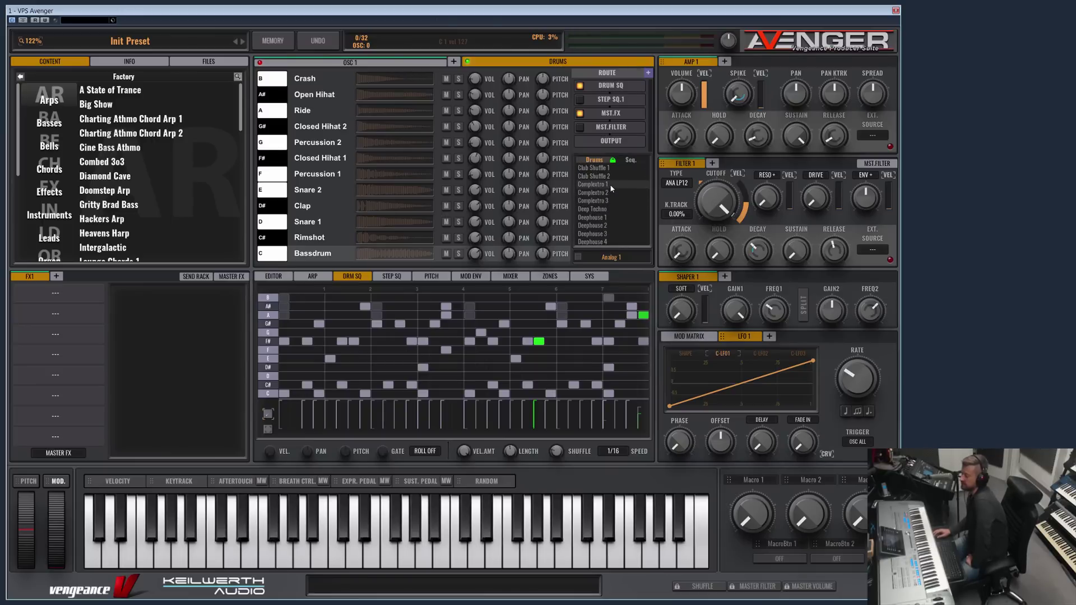
left_click(609, 185)
scroll(608, 183, "down", 2)
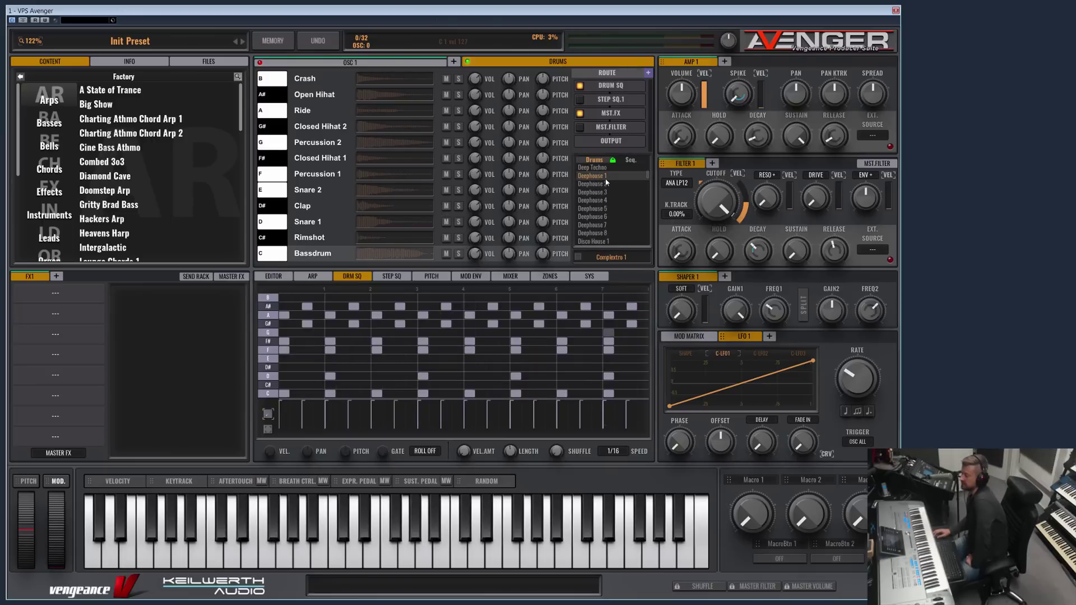
Load the blank Deephouse 1 pattern and place kick steps on the beats of the C Bassdrum row.
left_click(605, 178)
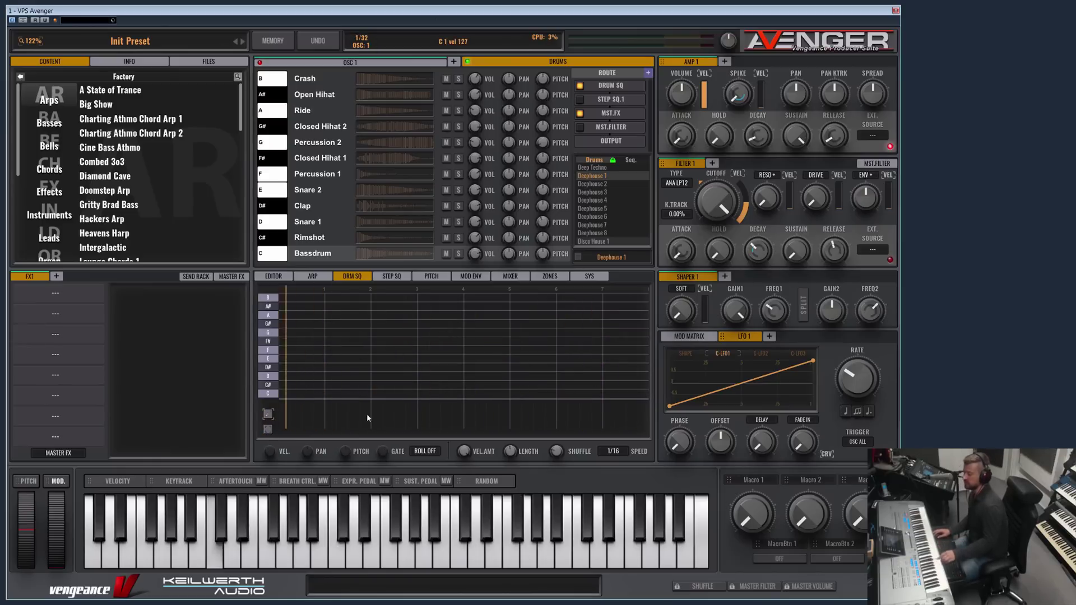
left_click(284, 393)
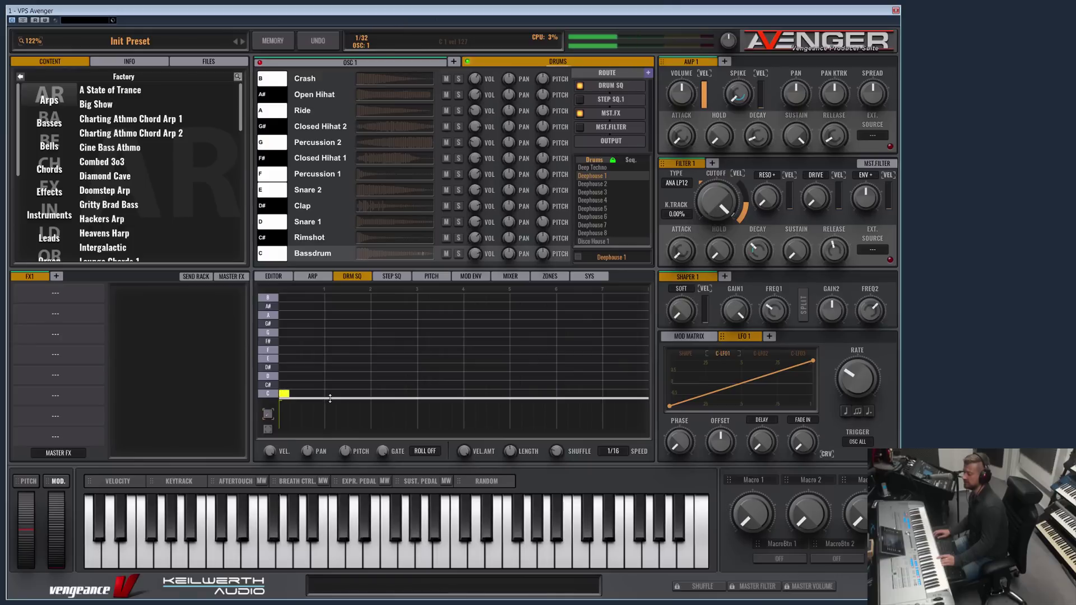
left_click(330, 393)
left_click(376, 393)
left_click(424, 393)
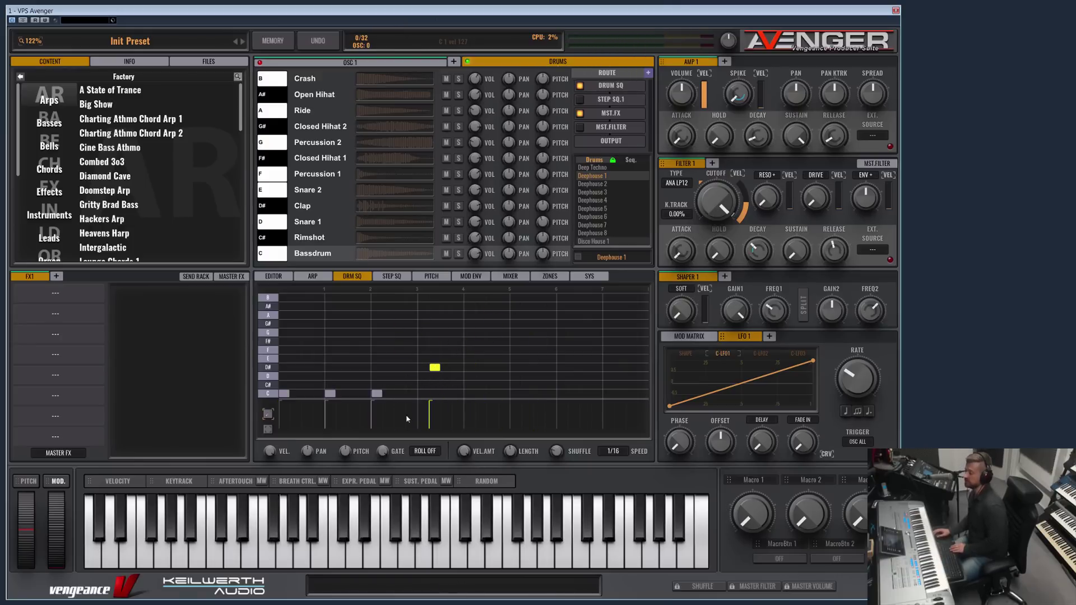
left_click(423, 393)
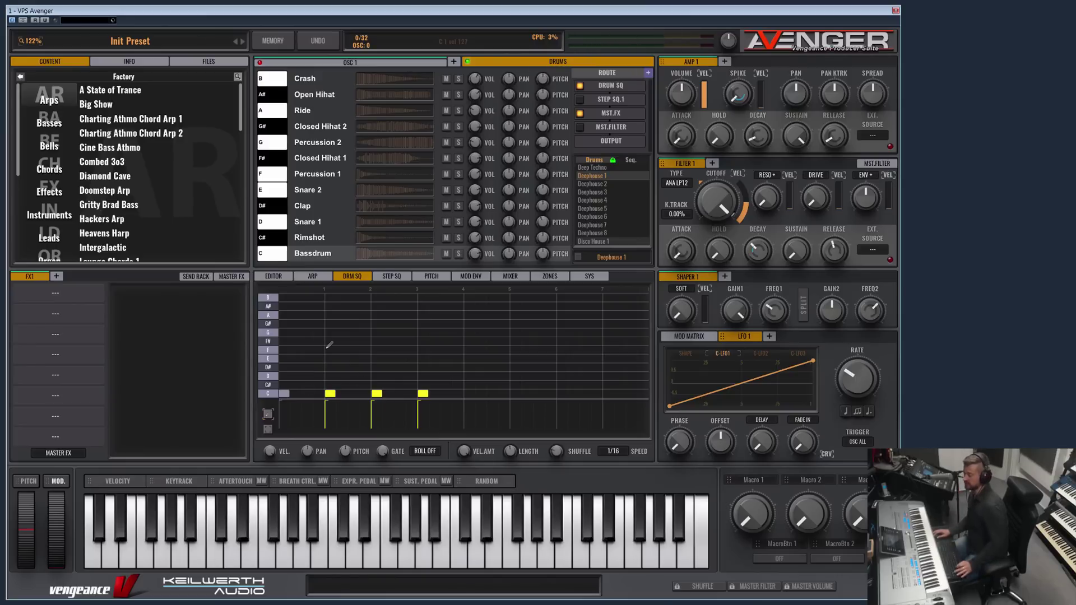
Erase the placed kicks and fill the C Bassdrum row with evenly spaced offbeat hits.
left_click_drag(425, 388, 263, 397)
right_click(283, 392)
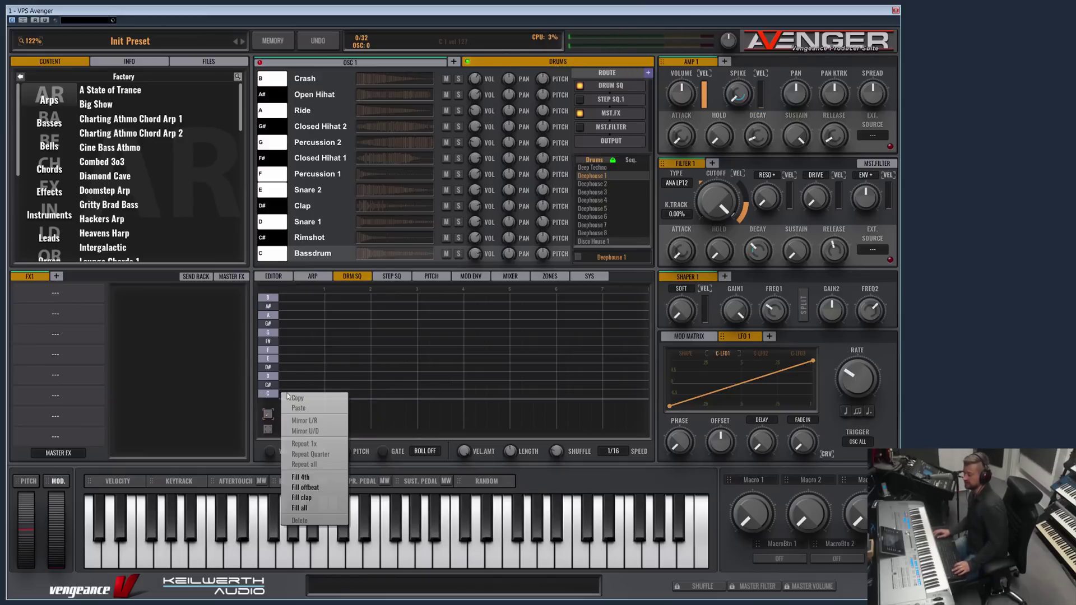
left_click(315, 487)
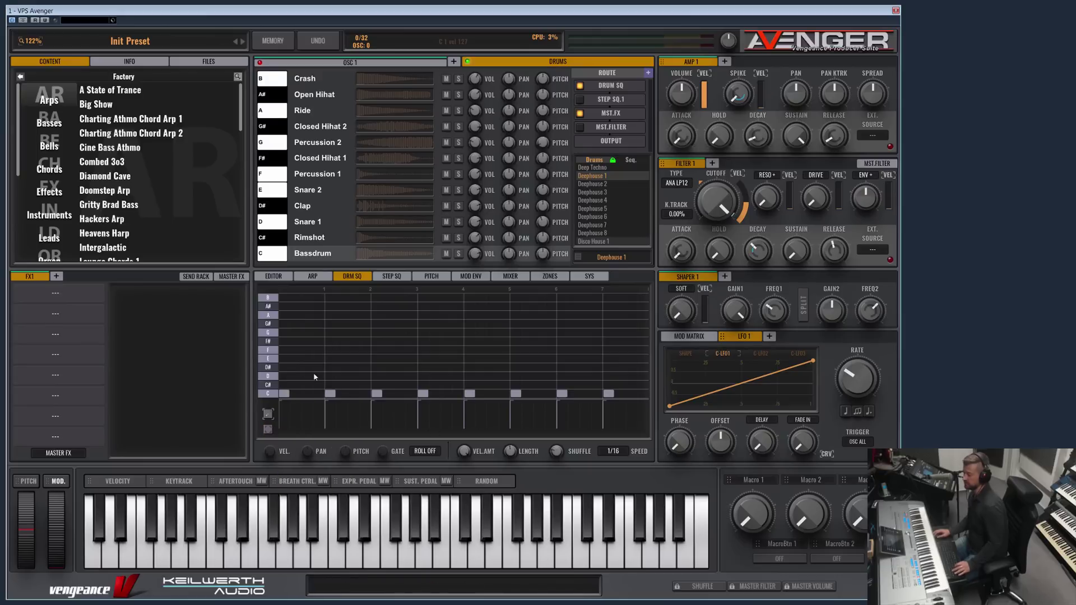
Fill the D# row with a clap pattern.
left_click(267, 376)
right_click(282, 372)
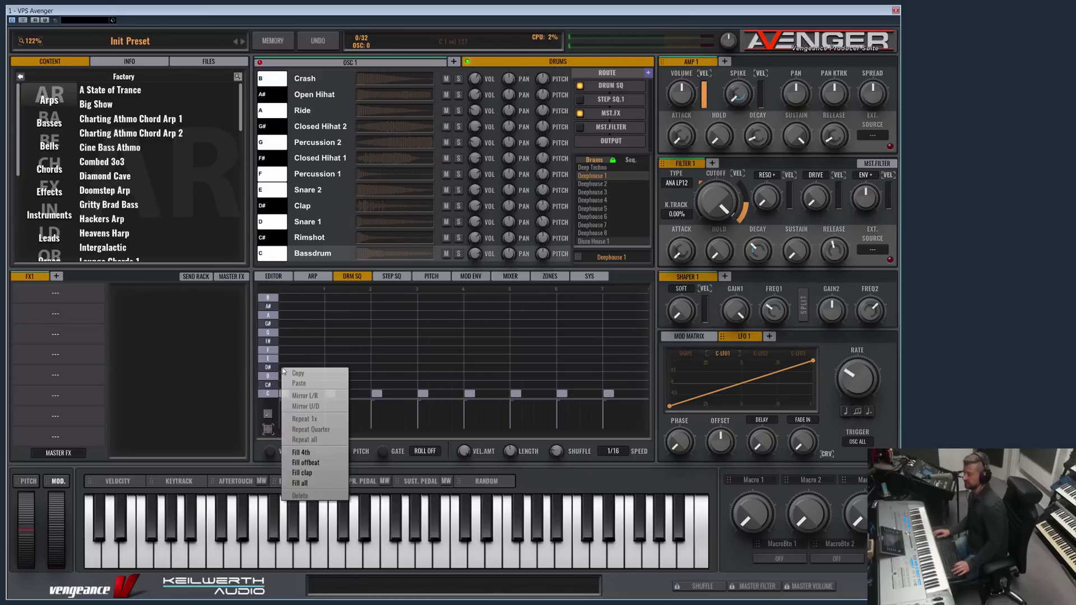
left_click(315, 473)
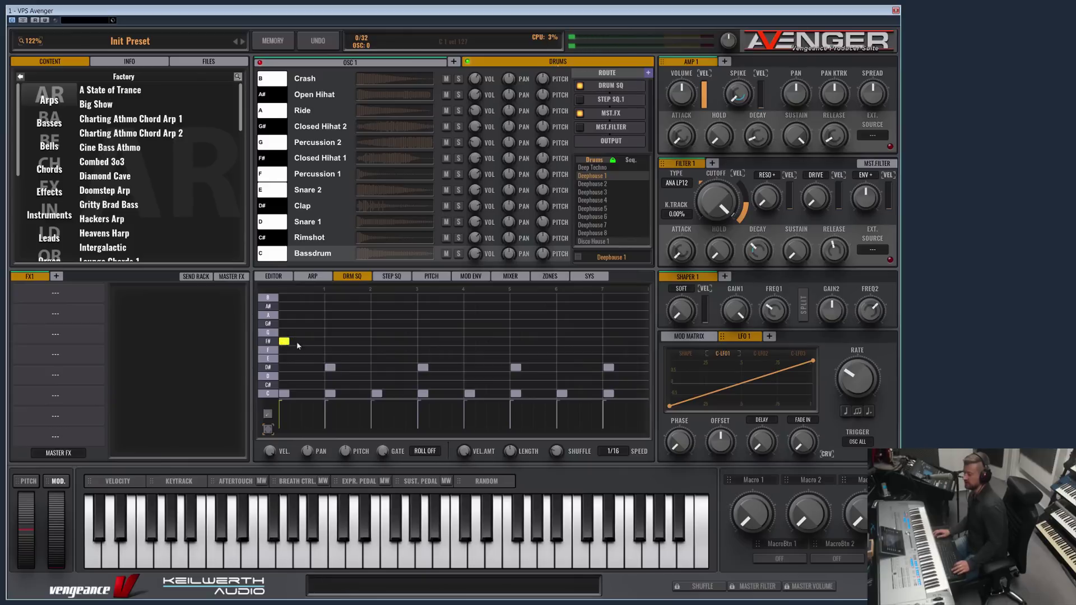
Paint four opening F# steps, lower their velocity to about 73, and select them.
left_click_drag(296, 341, 318, 341)
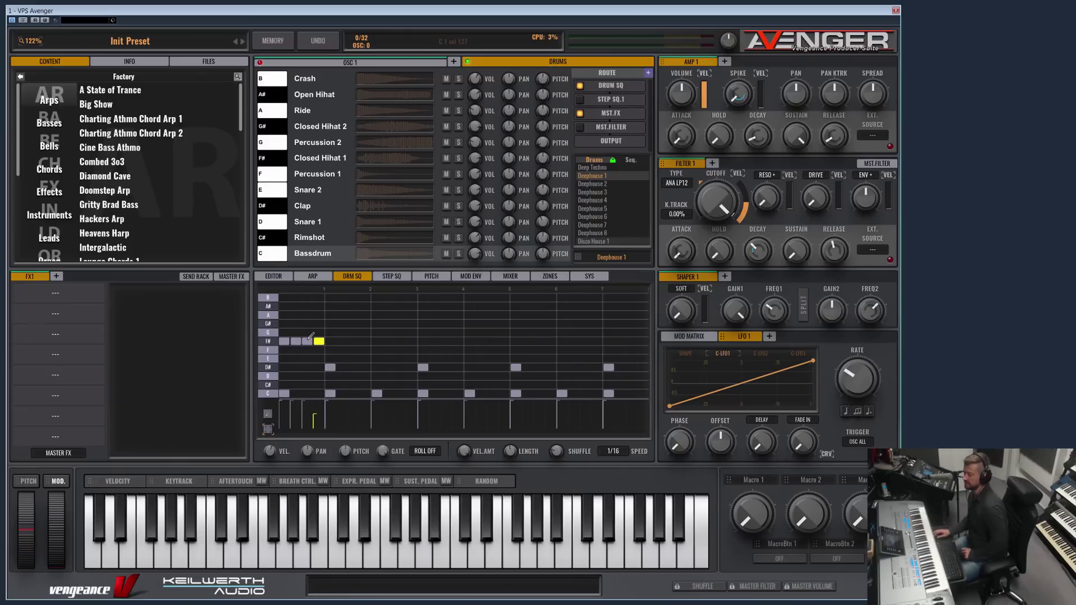
left_click_drag(272, 461, 264, 501)
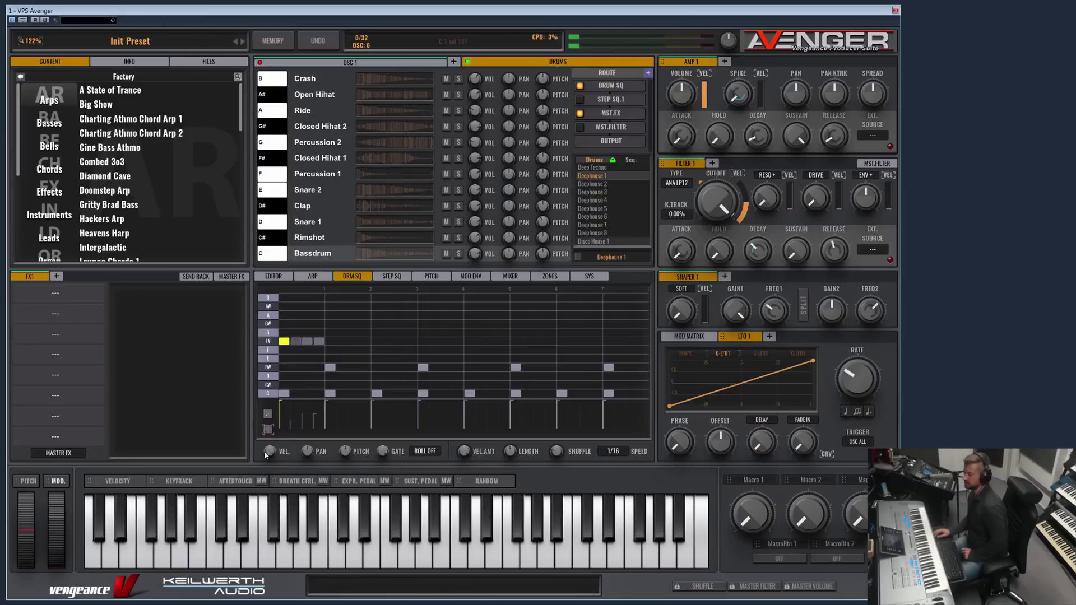
left_click_drag(266, 454, 266, 453)
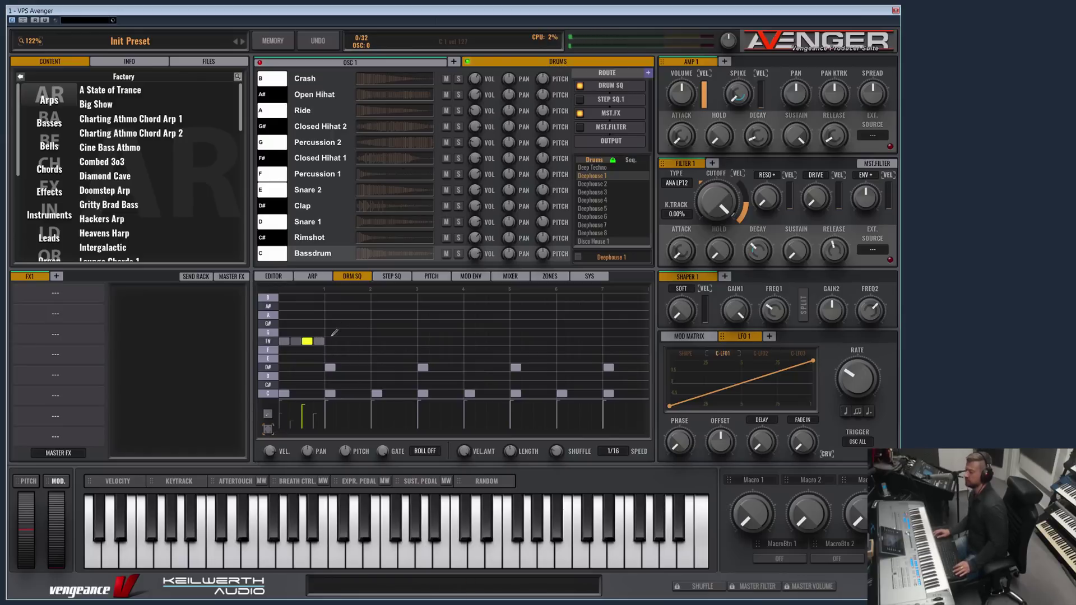
left_click_drag(318, 342, 286, 345)
Repeat the selected F# steps across the bar with Repeat Quarter and set shuffle to 27.46%.
right_click(286, 343)
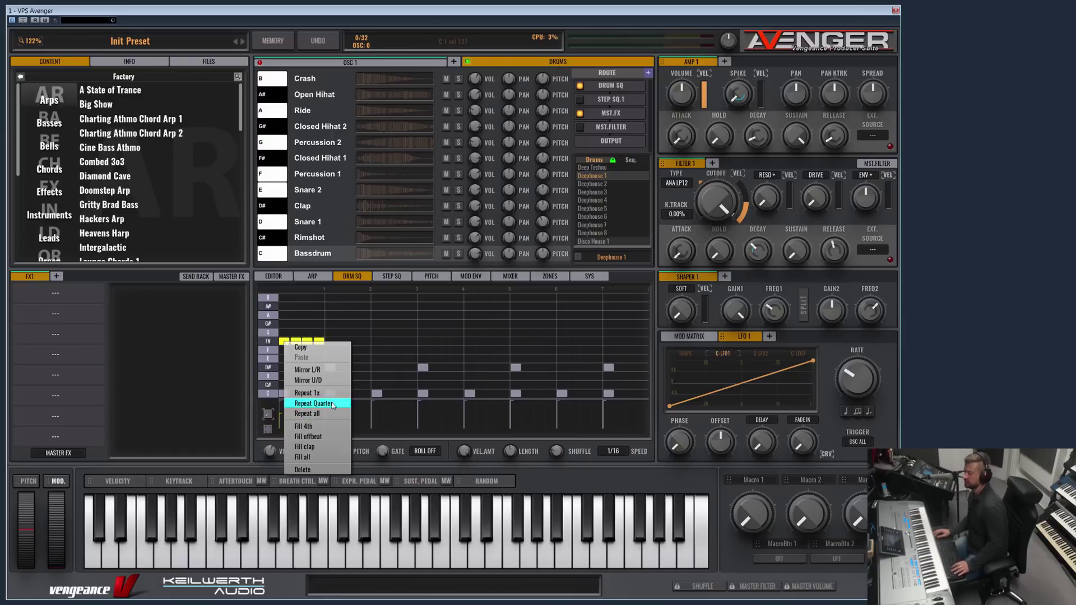
left_click(314, 404)
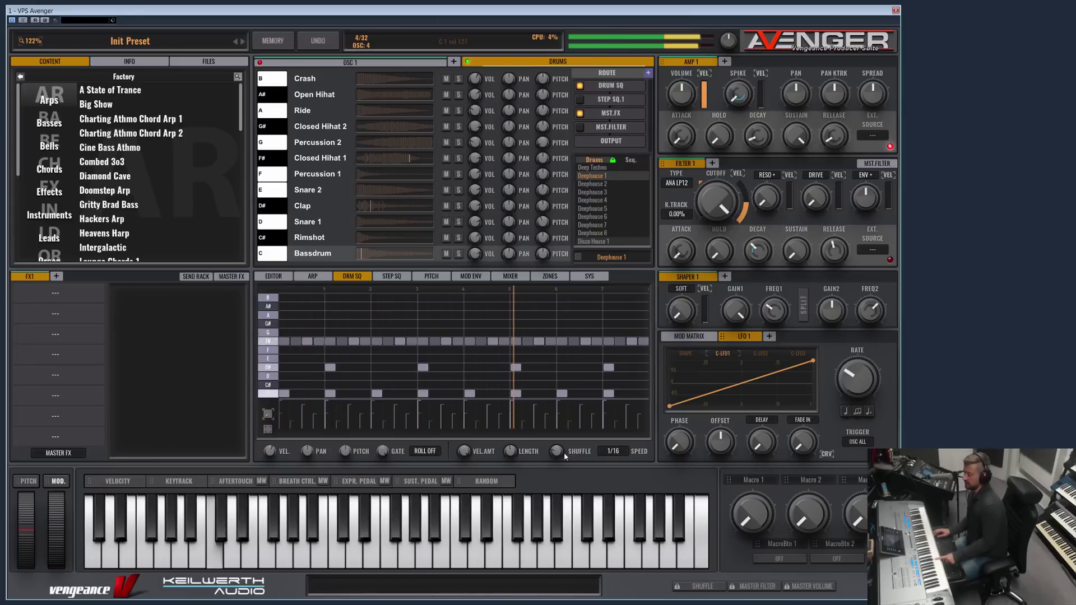
left_click_drag(564, 452, 563, 452)
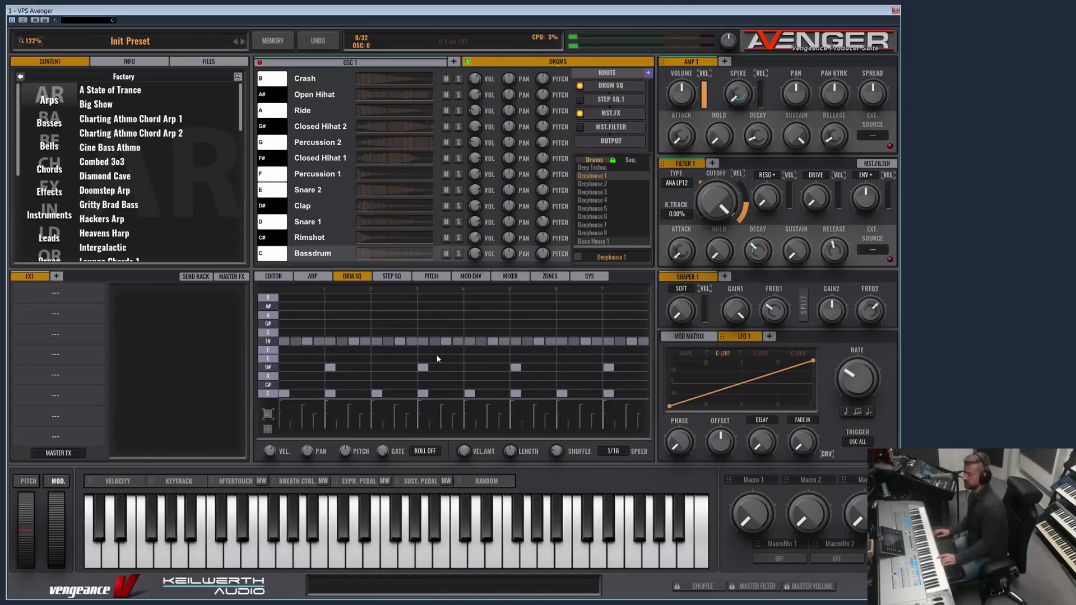
Try 2-hit and 6-hit rolls on the selected hi-hat step, then set roll to ROLL OFF.
left_click(598, 343)
left_click(420, 451)
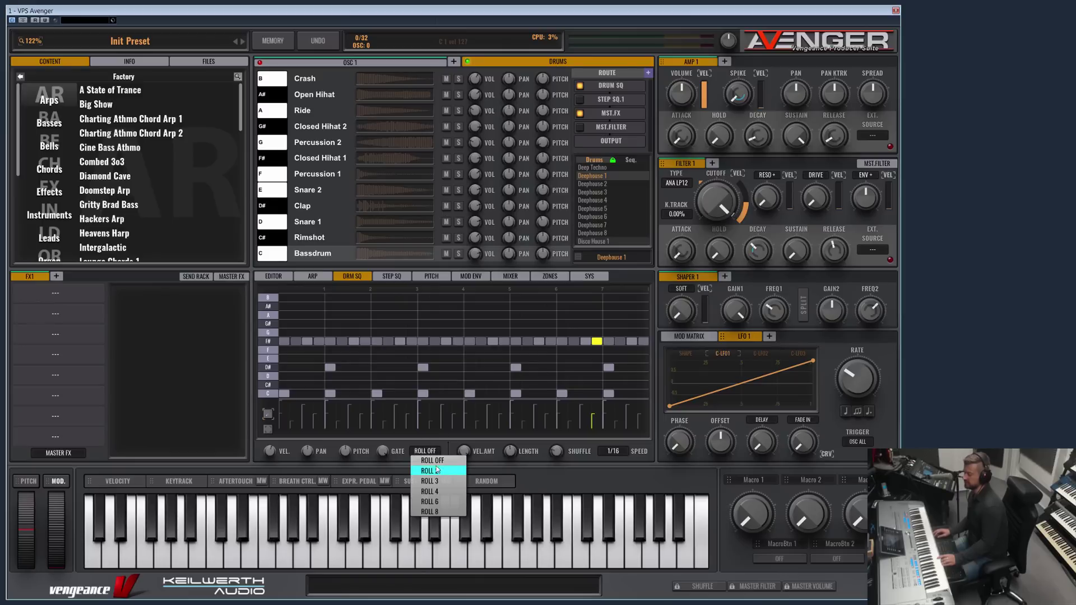
left_click(427, 471)
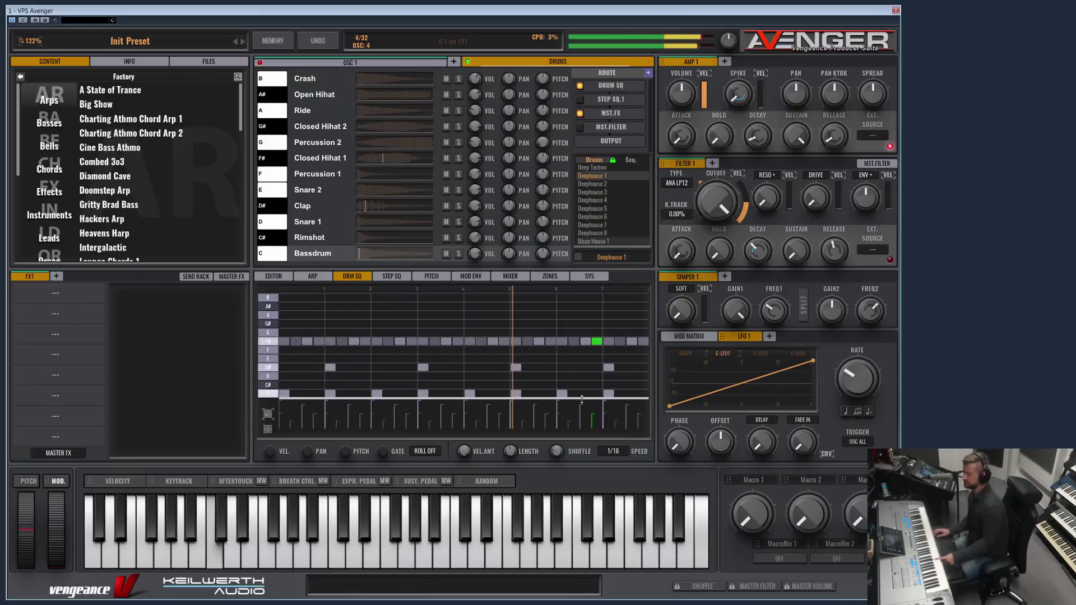
left_click(425, 451)
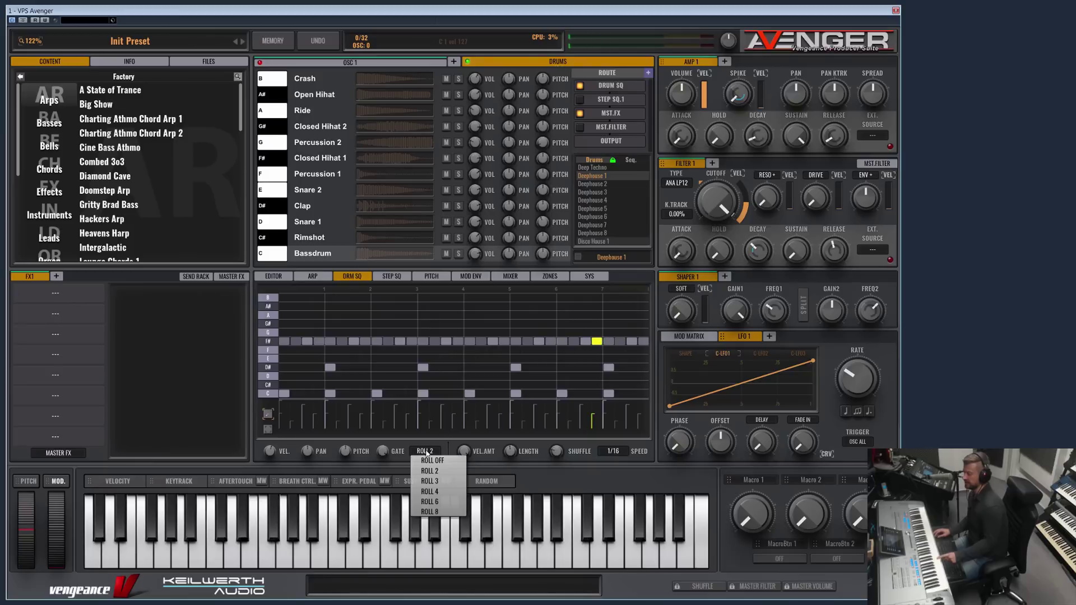
left_click(438, 501)
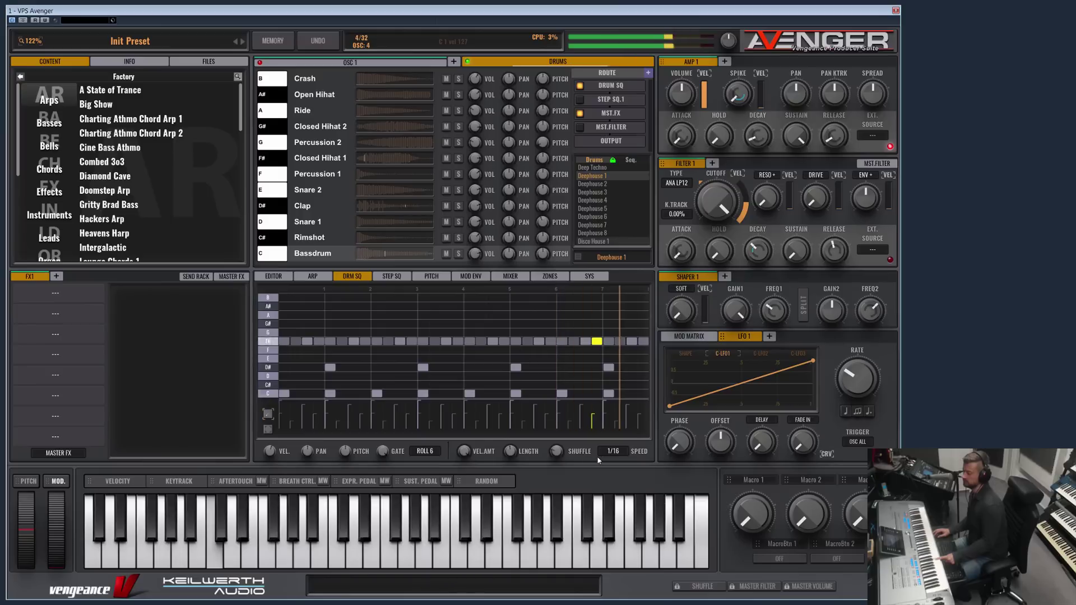
left_click(424, 450)
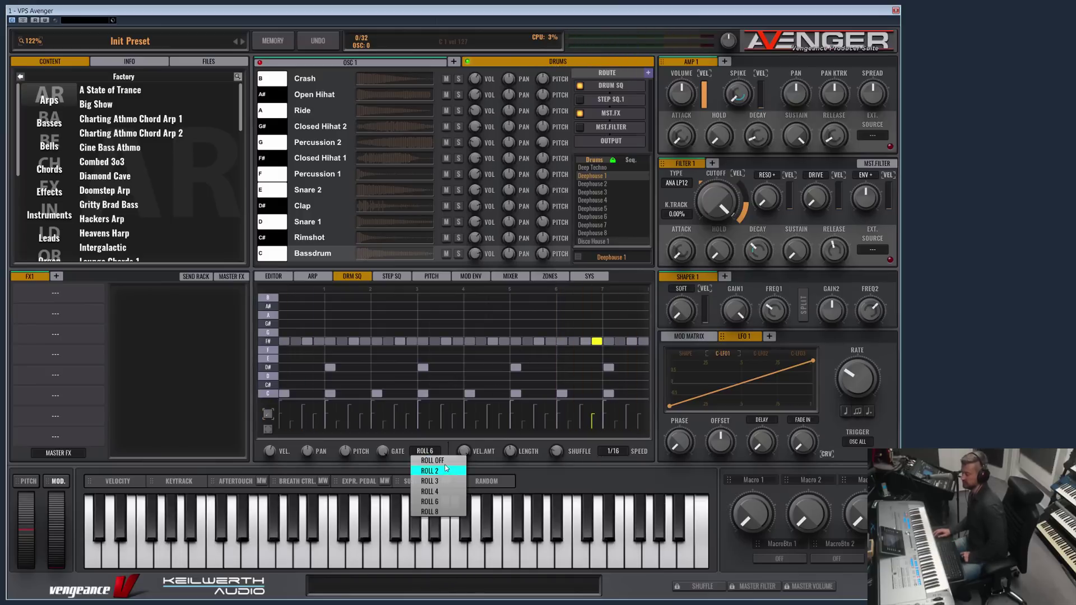
left_click(429, 455)
Add Snare 2 steps to the E row.
left_click(596, 358)
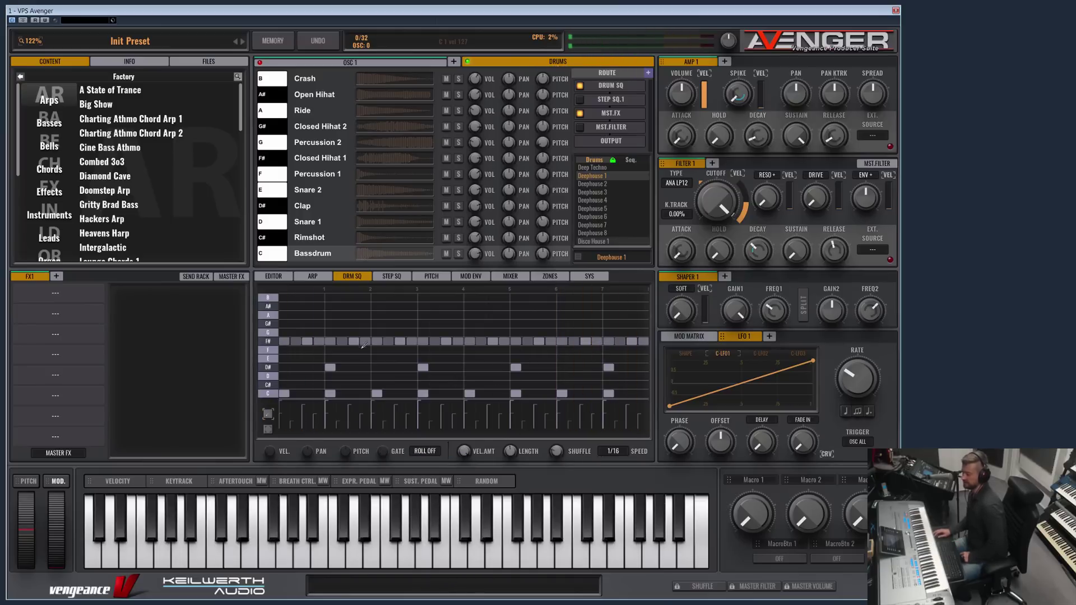
left_click(269, 323)
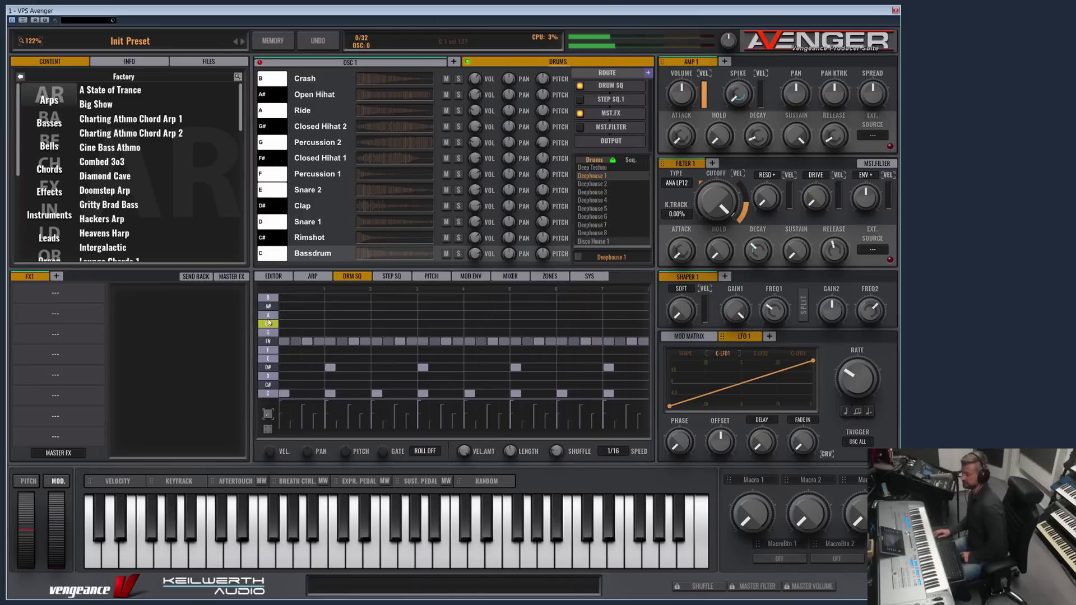
left_click(319, 358)
Add three more Snare 2 hits along the E row.
left_click(357, 359)
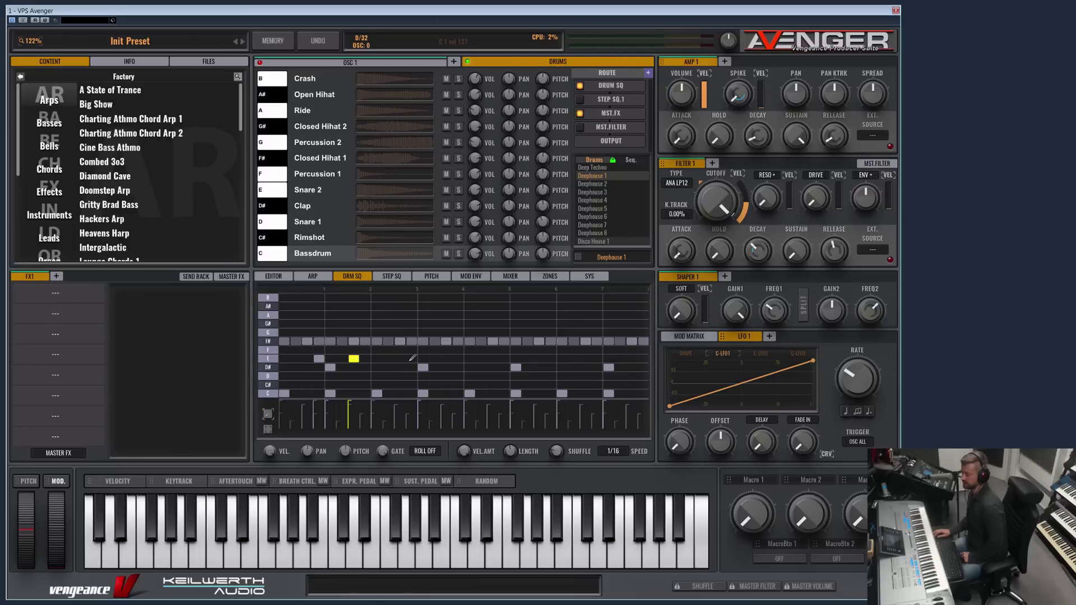
left_click(412, 358)
left_click(446, 359)
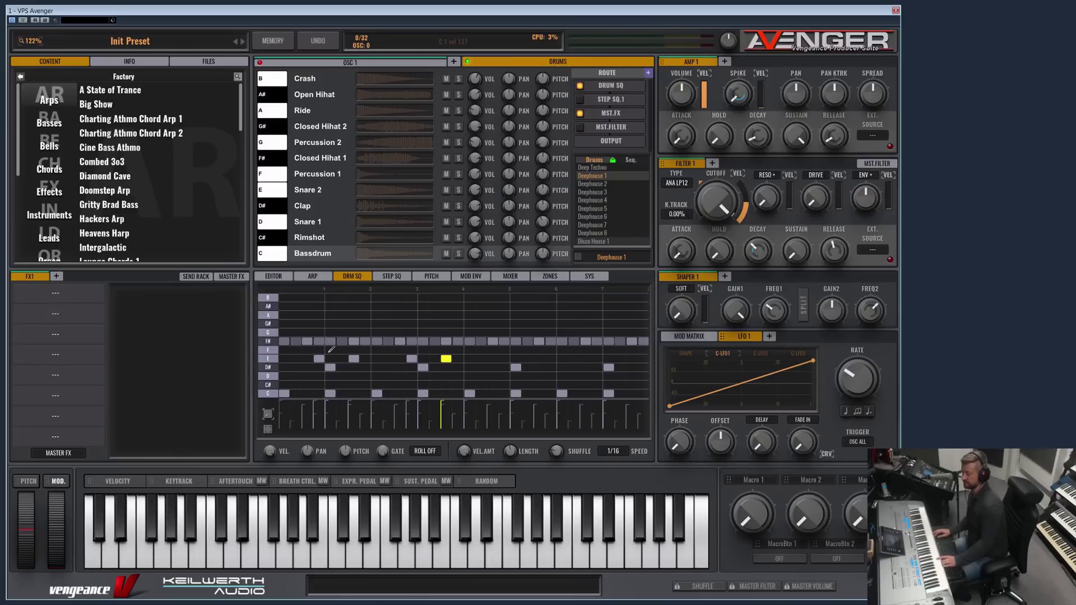
Pan the first Snare 2 step 4 left and shorten its gate to 36.
left_click(319, 359)
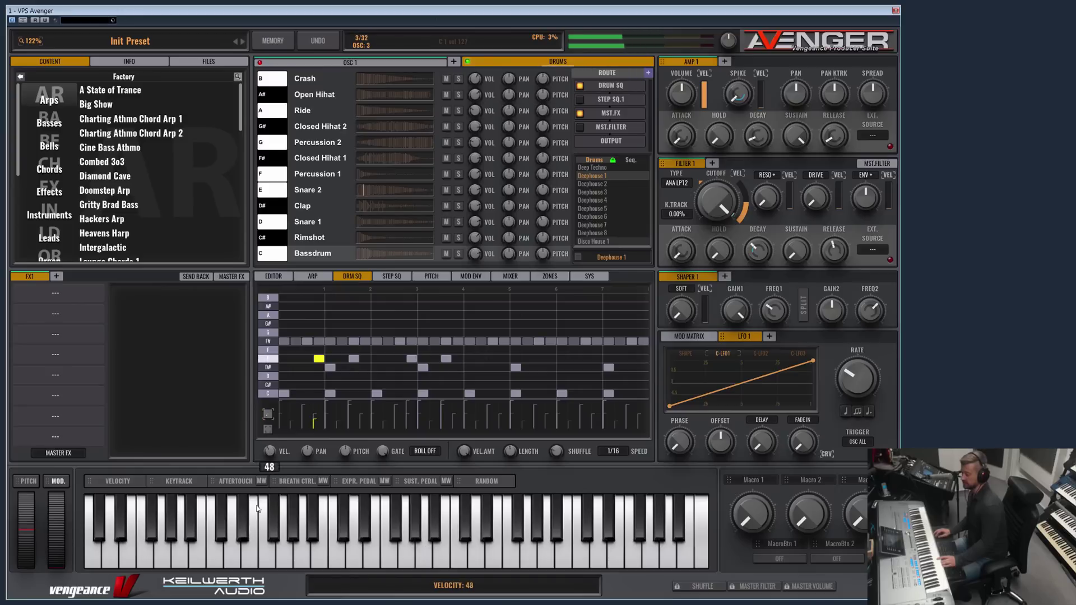
left_click_drag(309, 452, 313, 456)
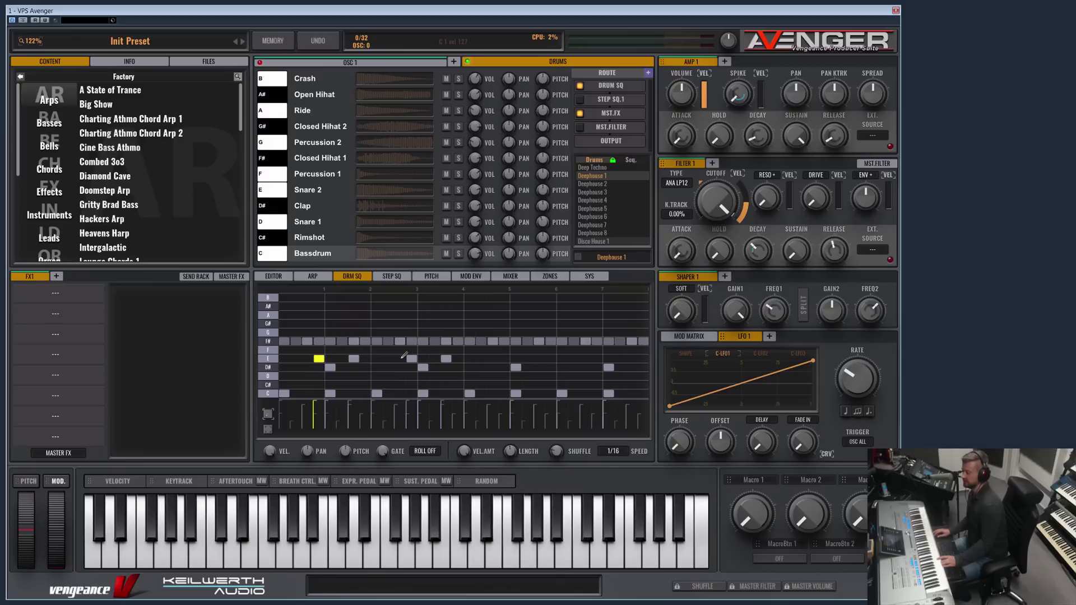
left_click_drag(311, 460, 312, 463)
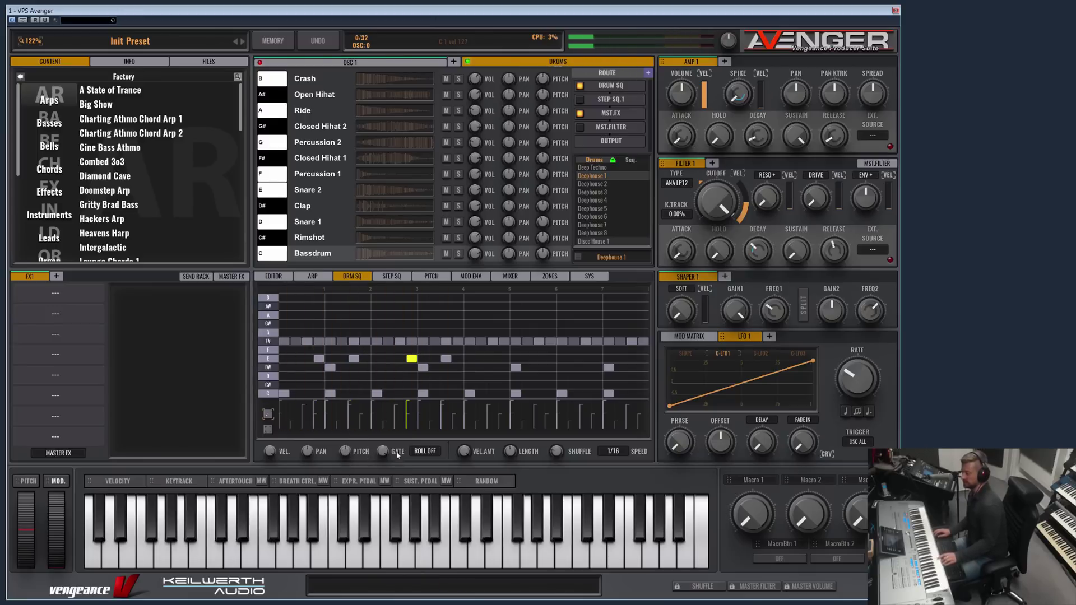
left_click_drag(385, 454, 381, 536)
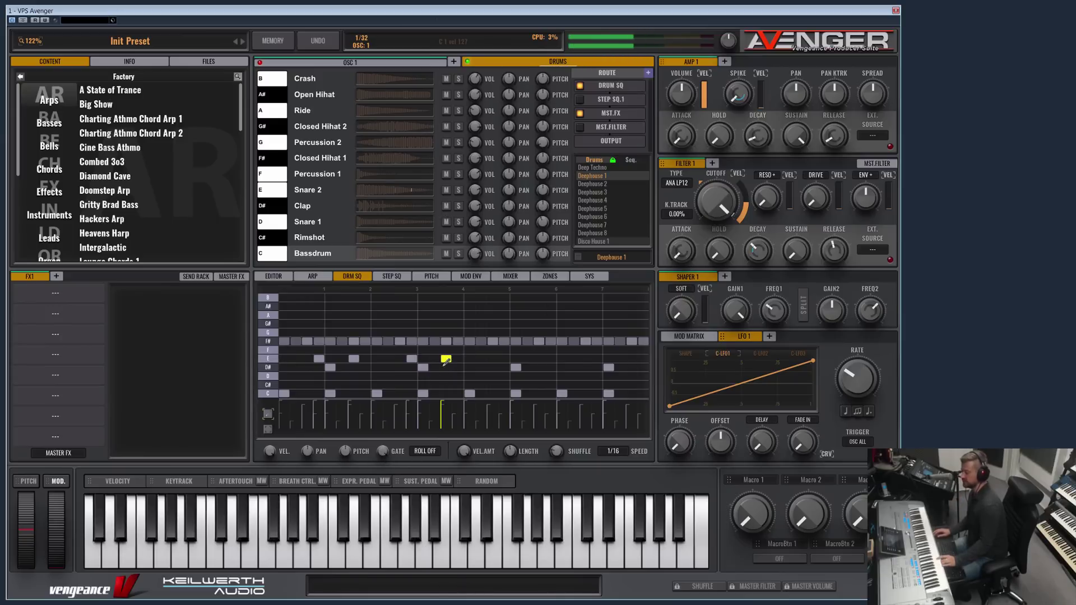
left_click_drag(379, 454, 393, 515)
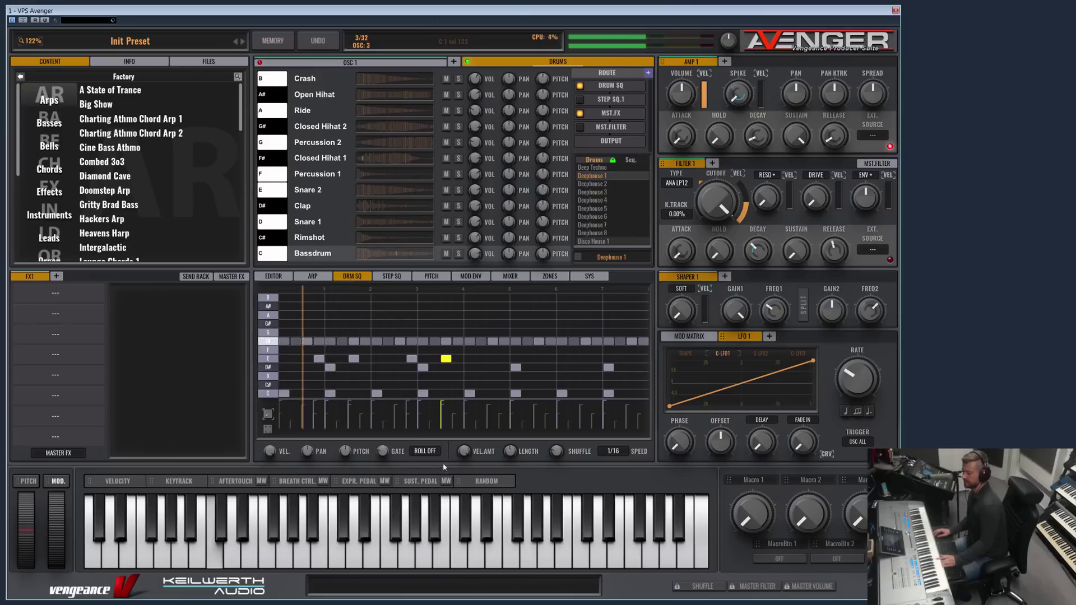
left_click(330, 393)
left_click(273, 332)
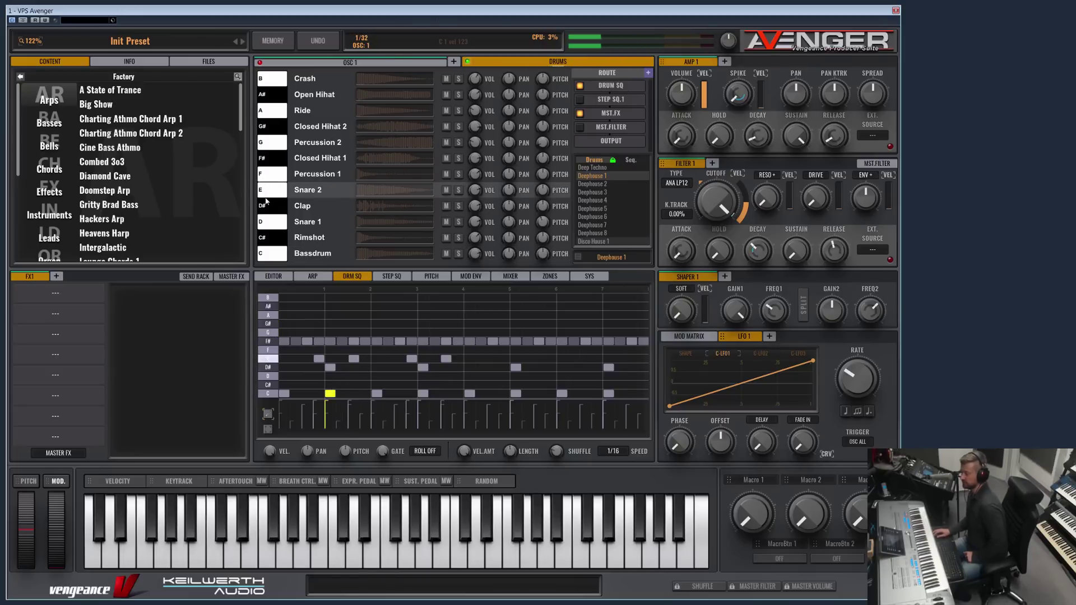
Load the Bassdrum in the sample editor, shorten its hold, move its start later, and raise gain to 19.50 dB.
left_click(366, 206)
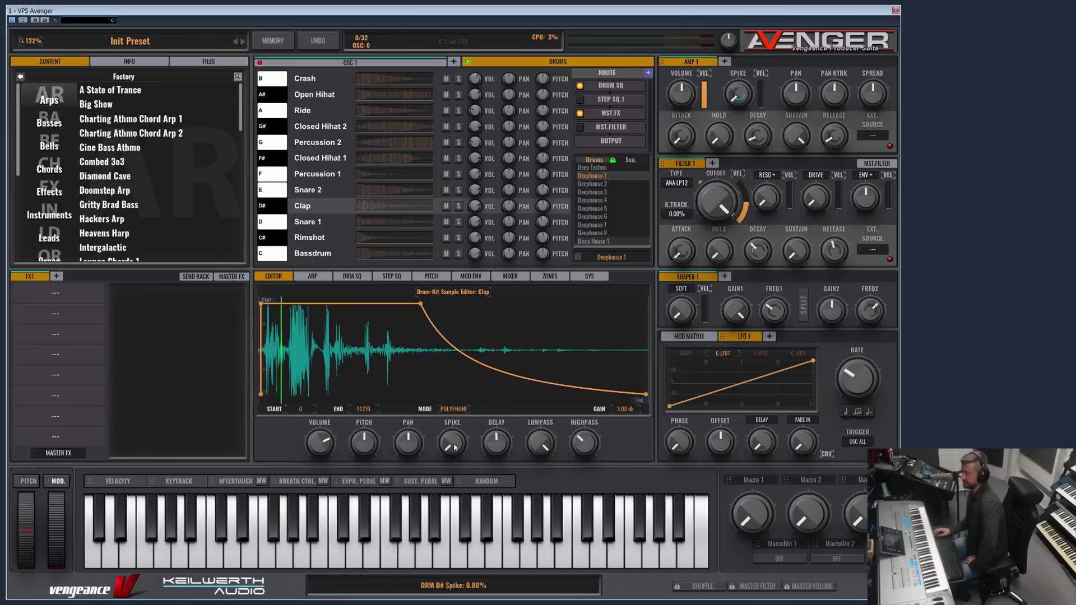
mouse_move(496, 441)
left_click(391, 256)
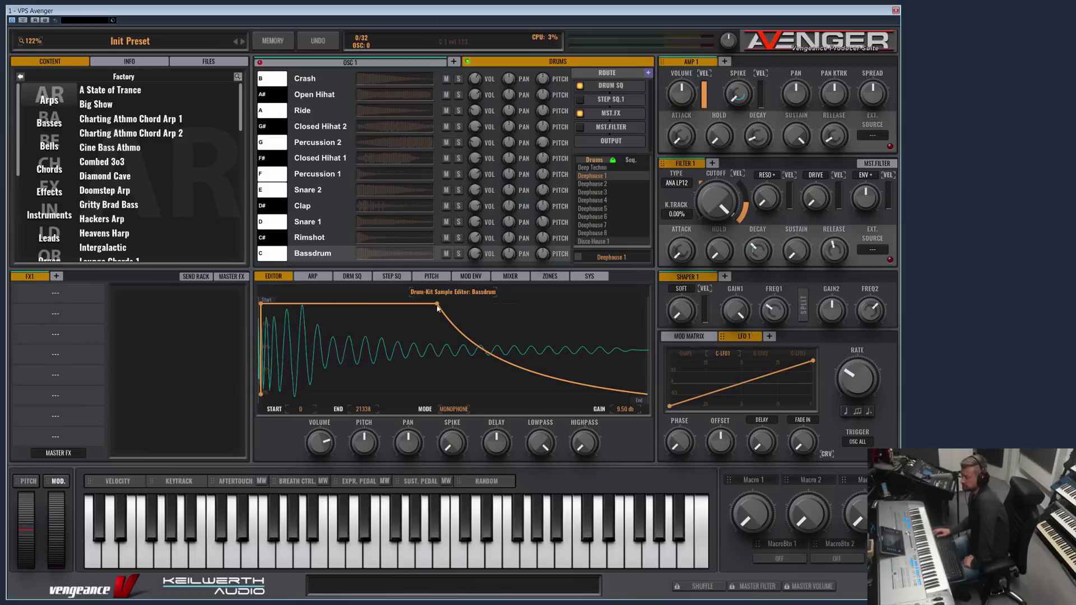
mouse_move(438, 304)
left_mouse_down()
mouse_move(441, 292)
mouse_move(420, 380)
mouse_move(409, 303)
mouse_move(424, 304)
left_mouse_up()
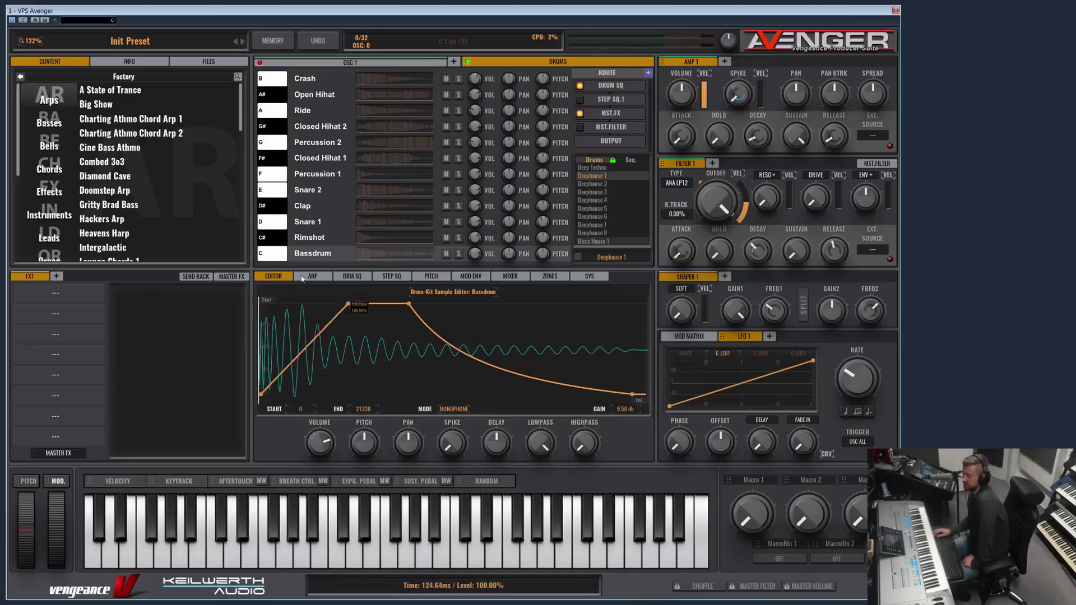
mouse_move(266, 302)
left_mouse_down()
mouse_move(401, 300)
mouse_move(259, 300)
left_mouse_up()
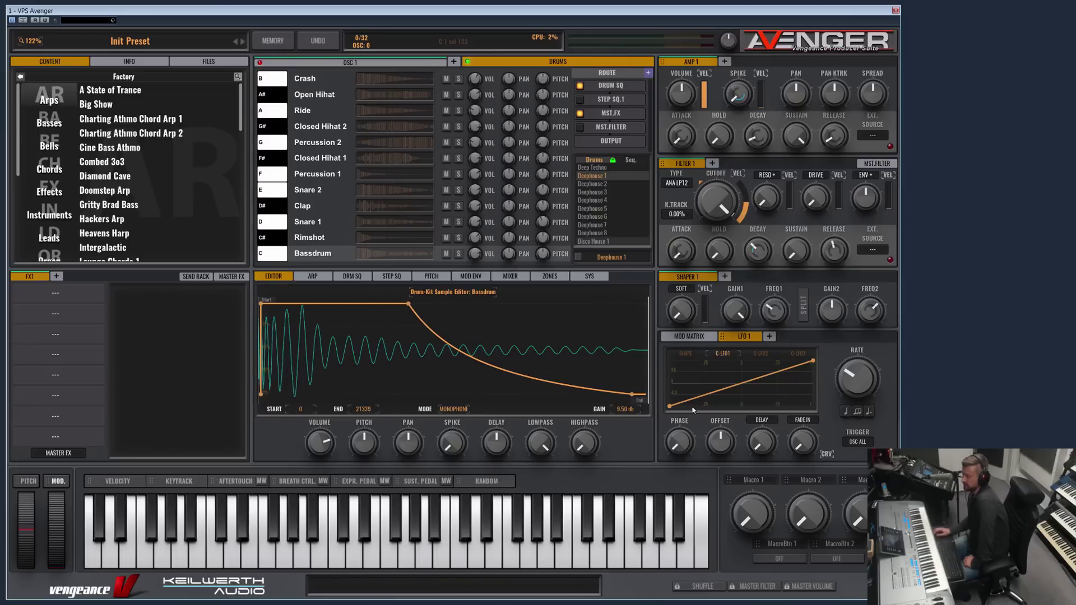
mouse_move(626, 404)
left_mouse_down()
mouse_move(633, 380)
mouse_move(624, 412)
left_mouse_up()
Set Bassdrum volume to -2.25 dB, reset pitch and pan, and tweak spike, low-pass and high-pass.
left_click_drag(321, 445, 323, 440)
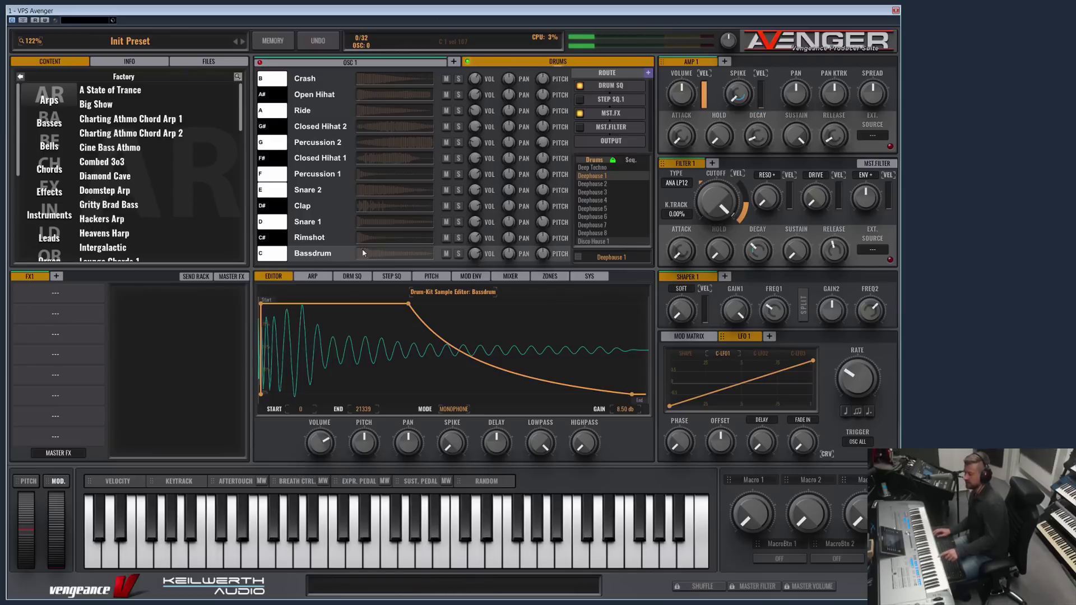
left_click_drag(370, 448, 422, 391)
double_click(361, 448)
double_click(408, 443)
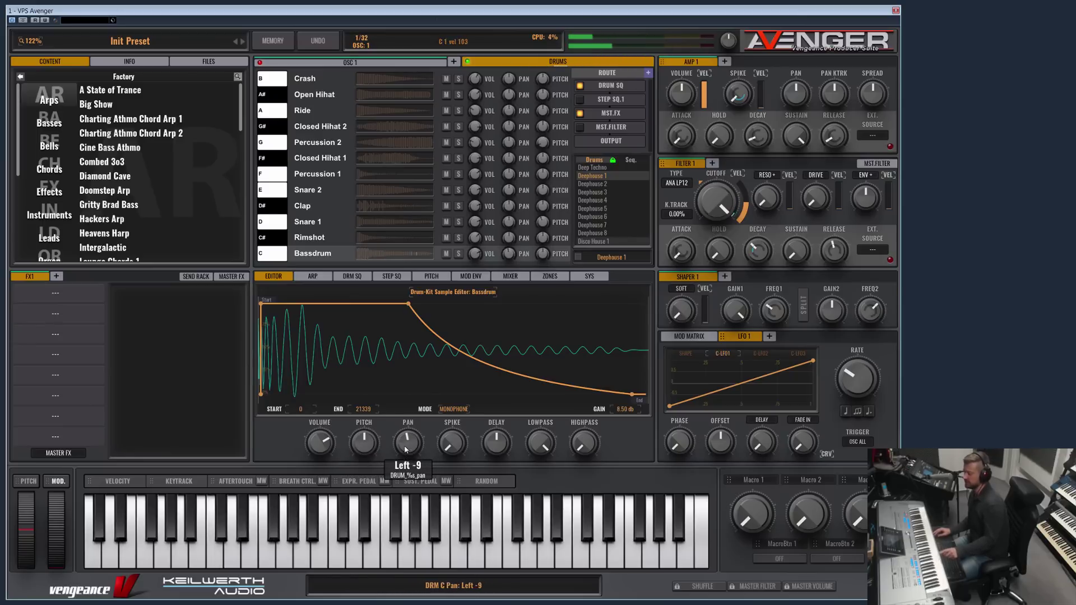
left_click_drag(451, 442, 496, 540)
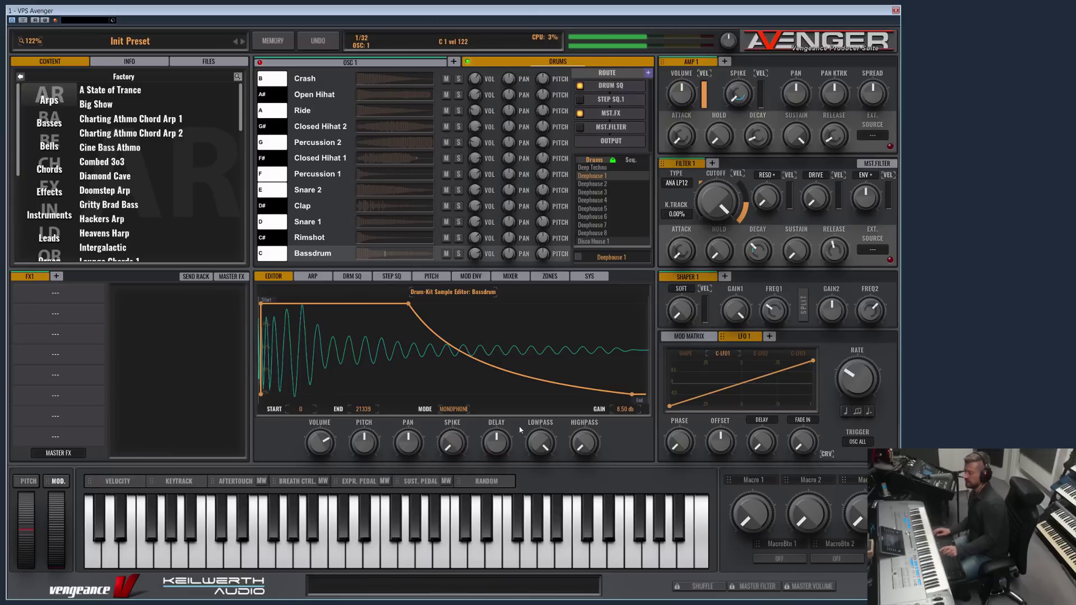
left_click_drag(540, 443, 561, 392)
left_click_drag(592, 435, 503, 438)
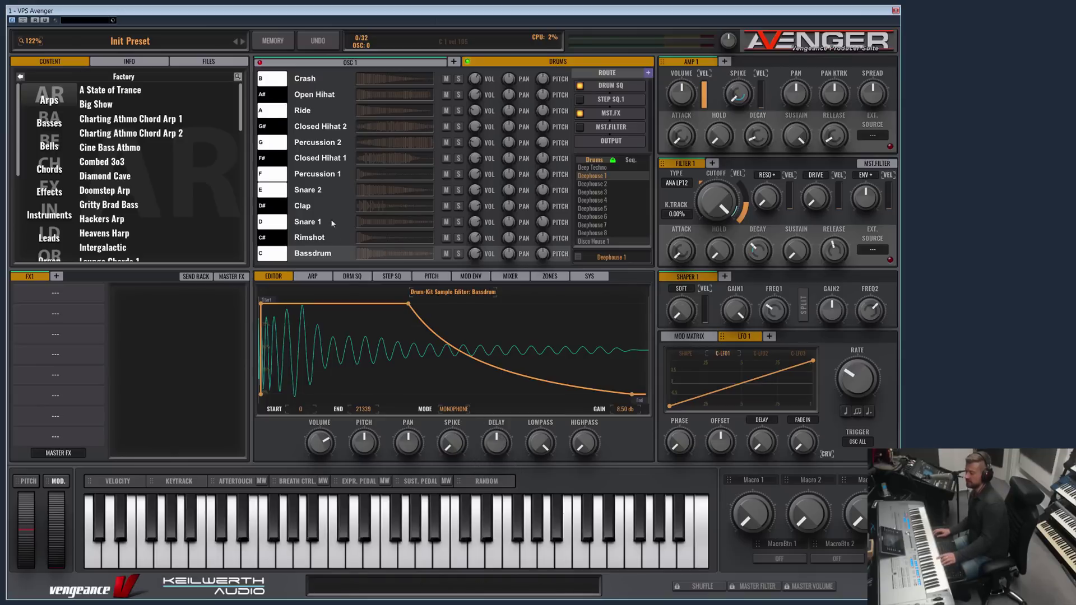
Reset the Clap sample's delay to 0 ms and return to the step pattern.
left_click(372, 207)
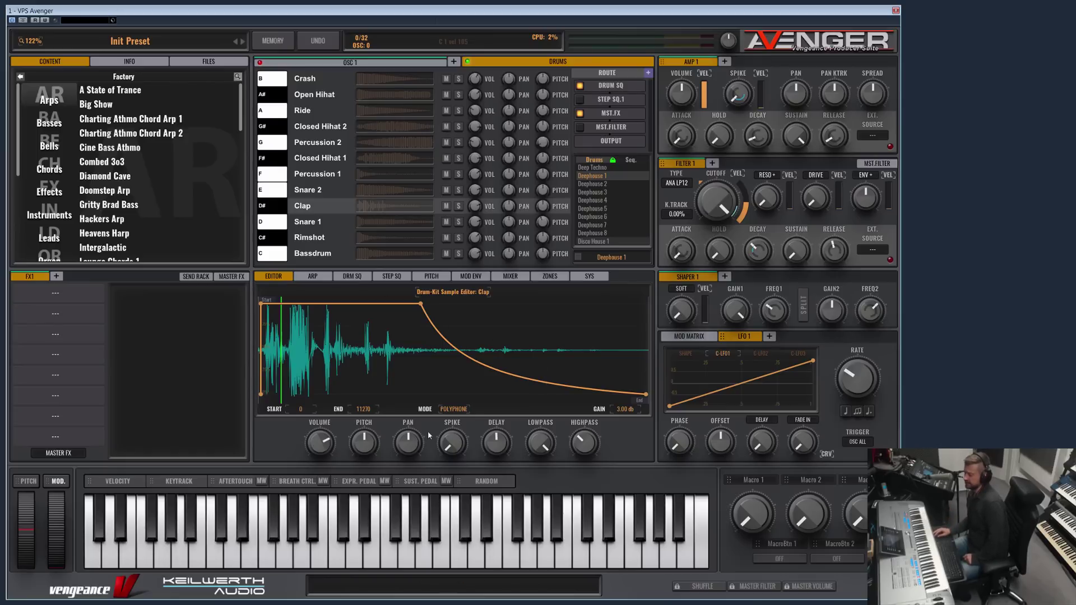
double_click(509, 446)
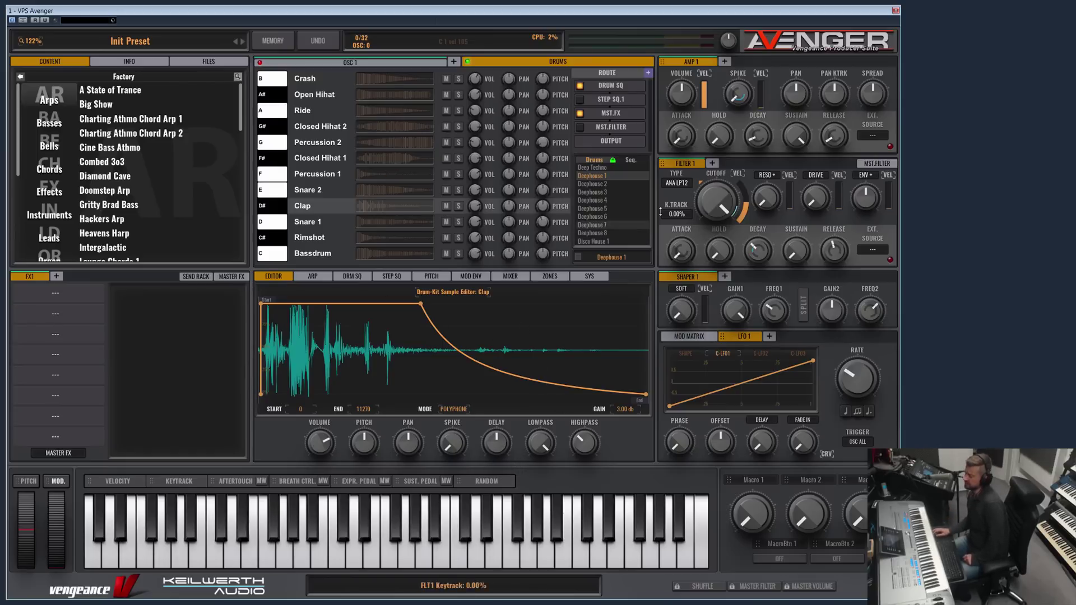
left_click(354, 276)
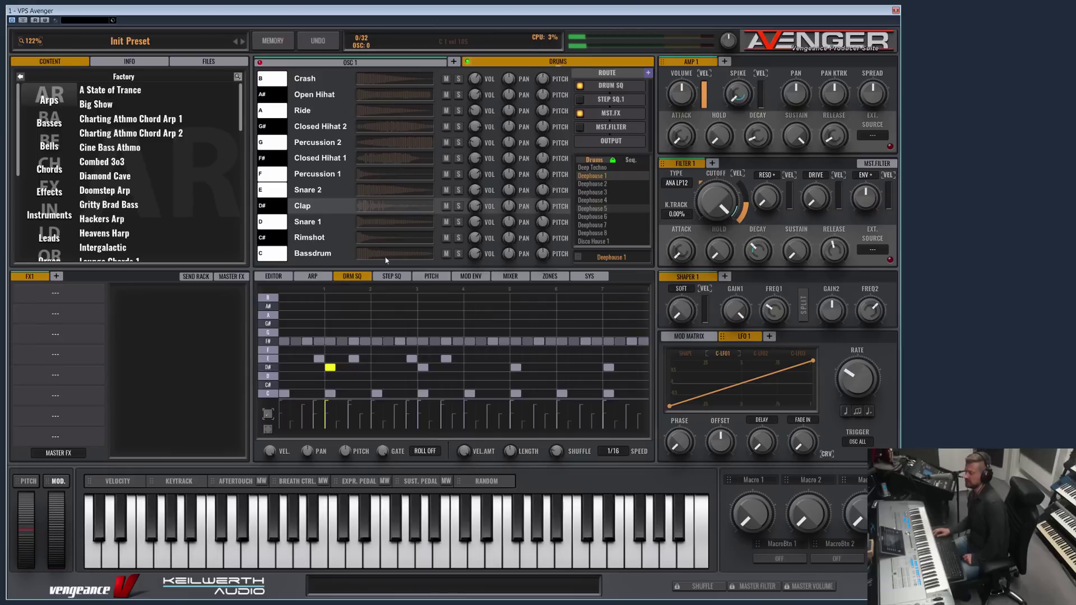
Set the Clap sample's delay to -20.33 ms and bring the drum sequencer back.
left_click(395, 207)
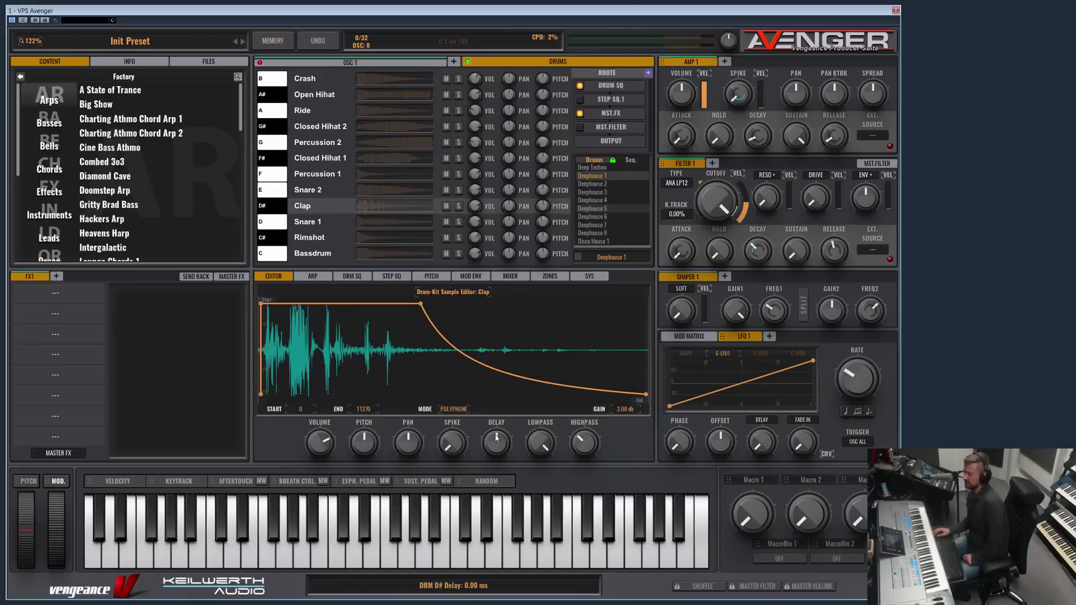
left_click_drag(496, 441, 497, 482)
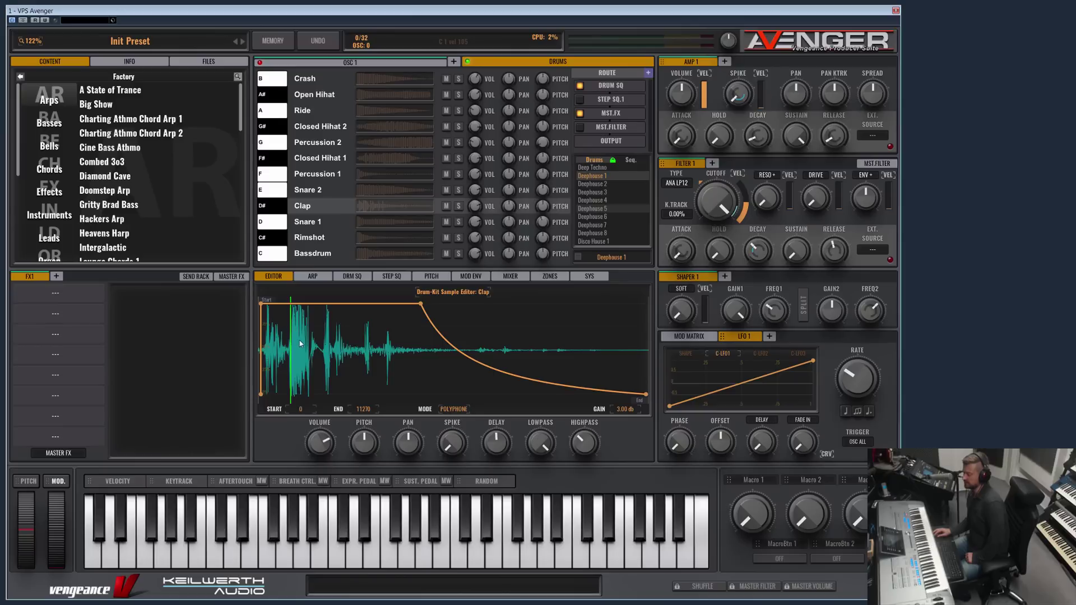
mouse_move(492, 441)
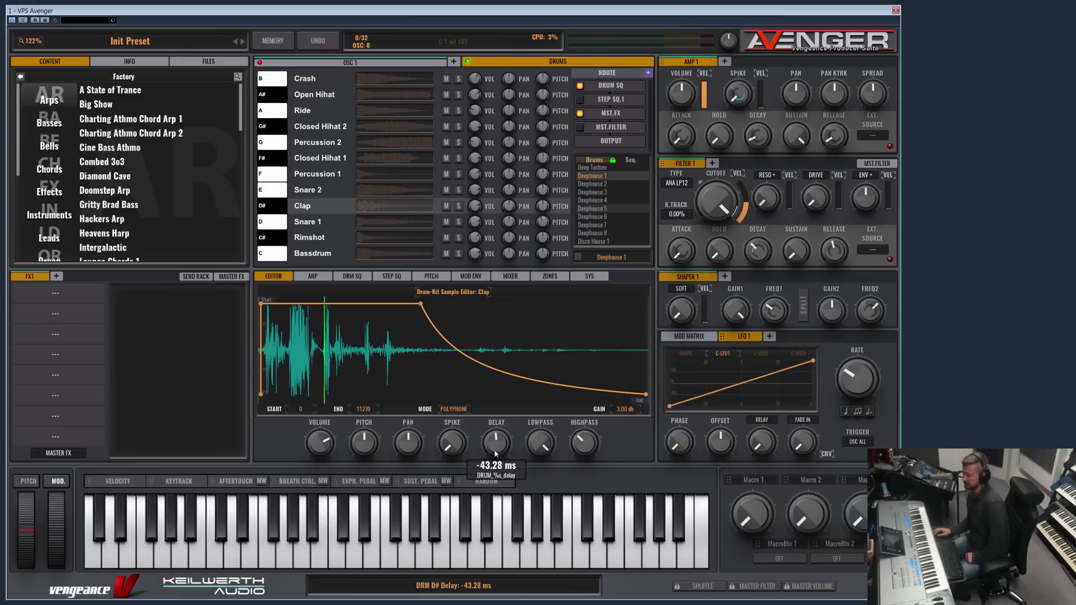
left_click_drag(491, 441, 488, 443)
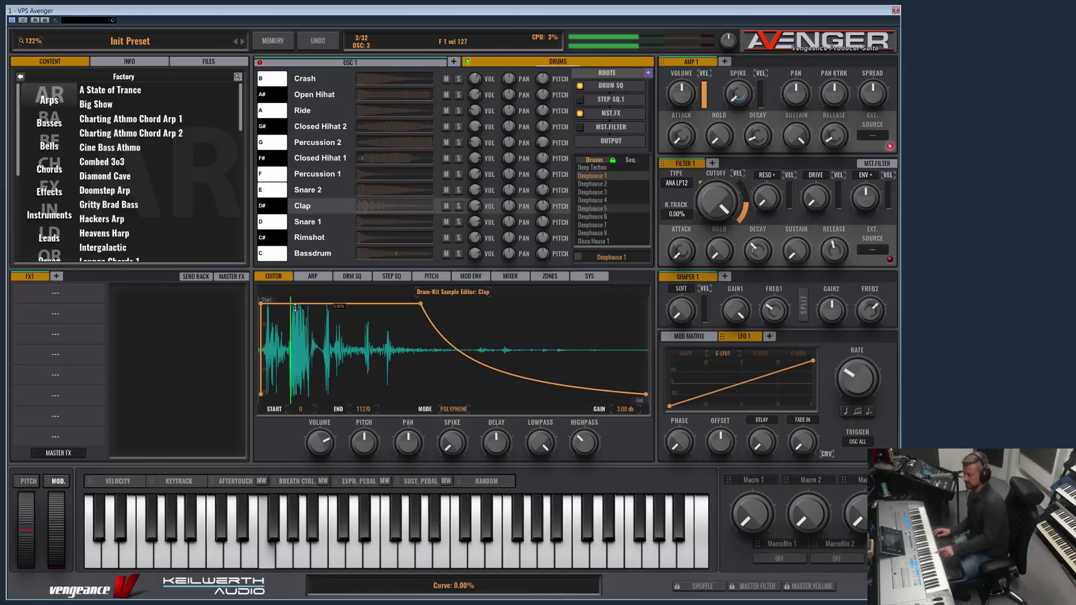
left_click(315, 278)
Erase the Snare 2 steps in the E row and all Closed Hihat 1 steps in the F# row.
left_click(346, 278)
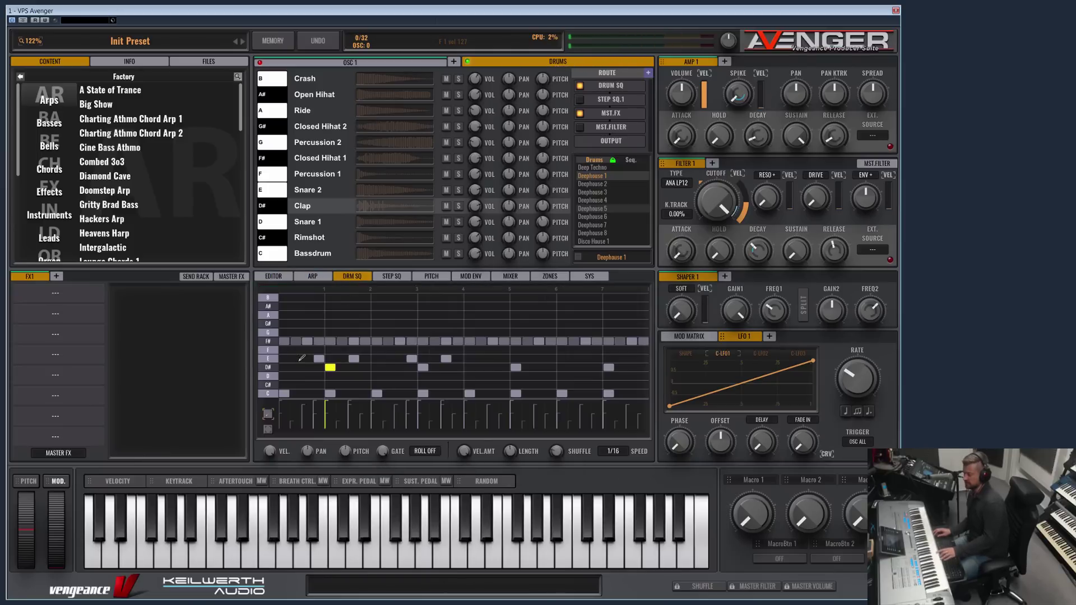
left_click_drag(326, 357, 444, 357)
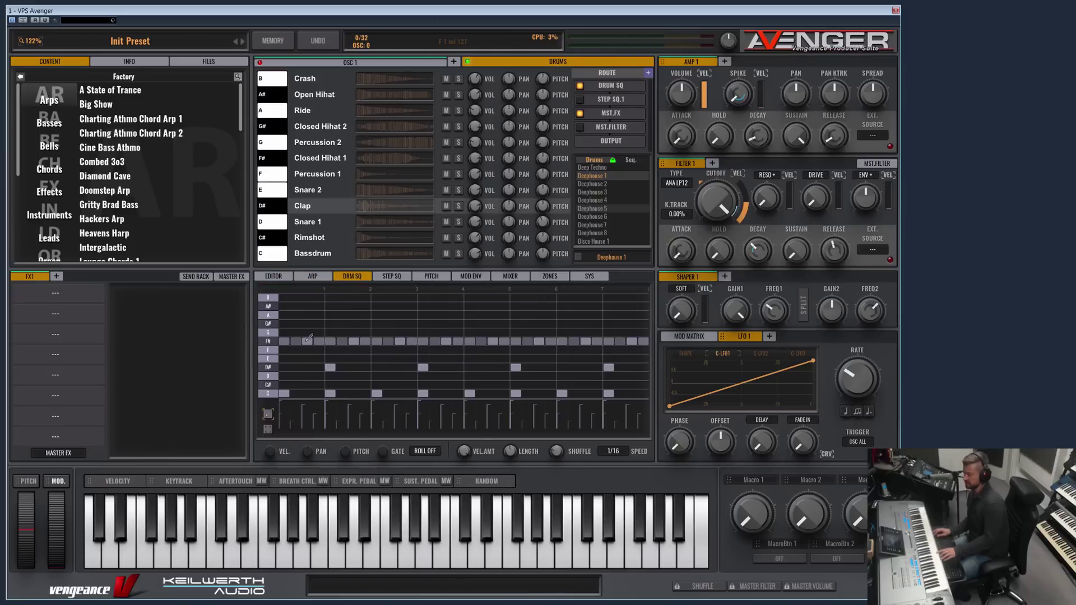
left_click_drag(290, 339, 625, 342)
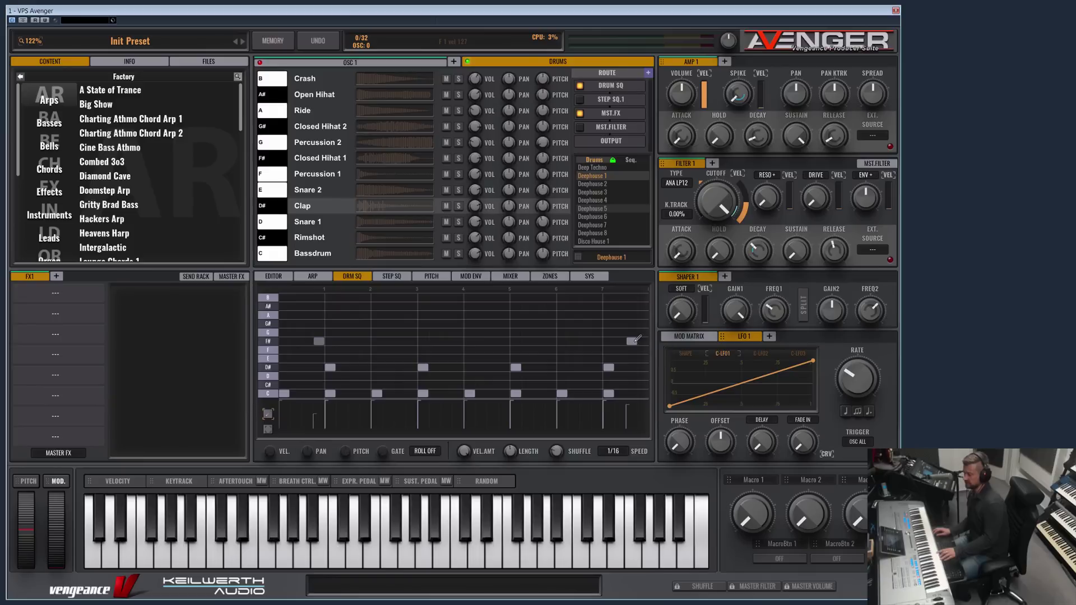
left_click(318, 341)
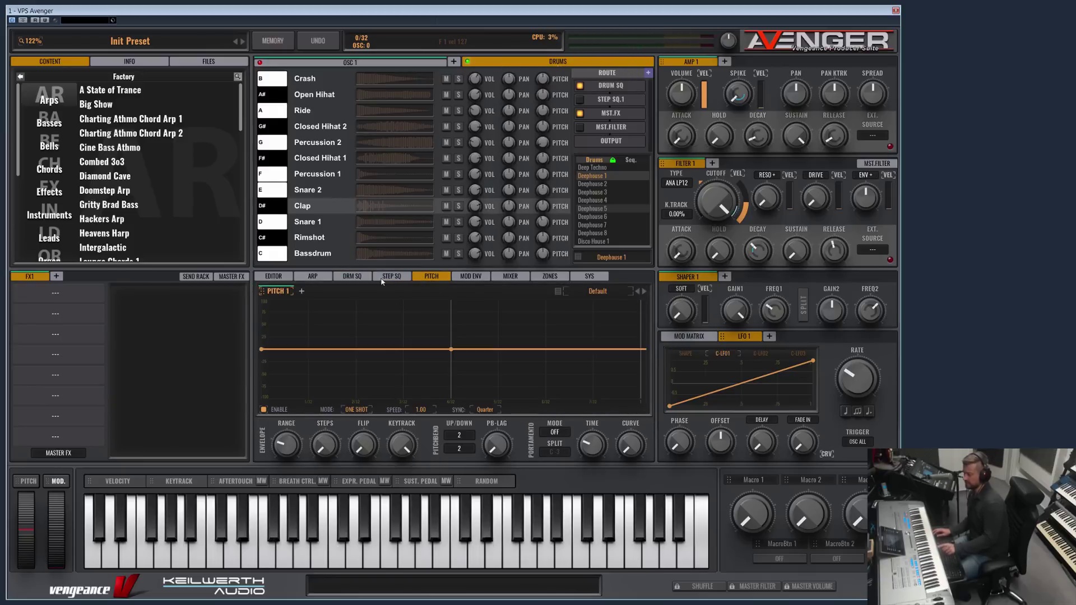
Open the Clap sample in the editor and pull its delay to about -69 ms.
left_click(350, 277)
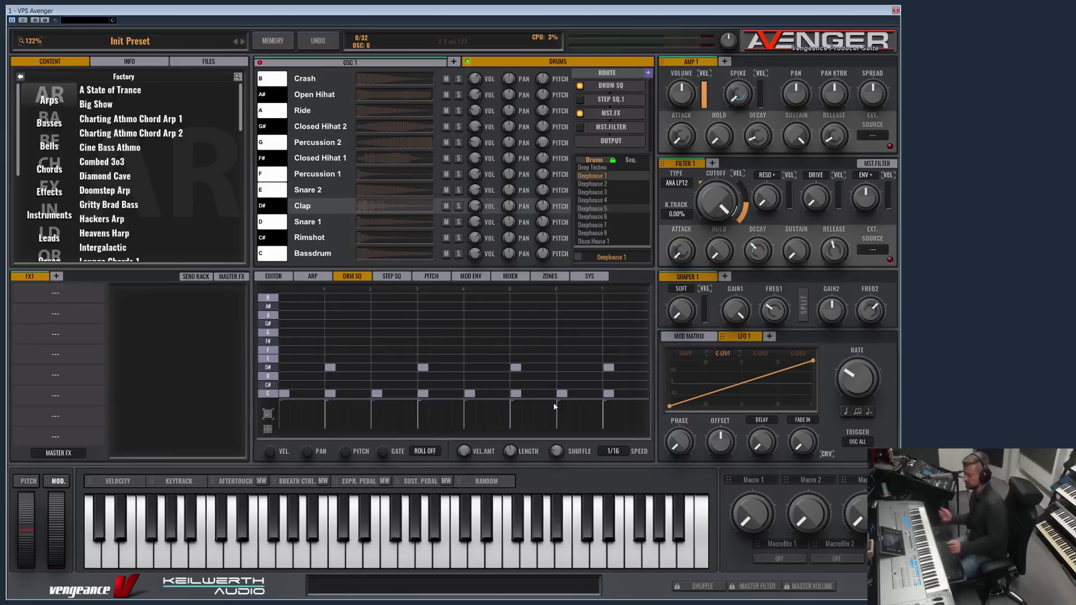
left_click(375, 277)
left_click(353, 276)
double_click(268, 368)
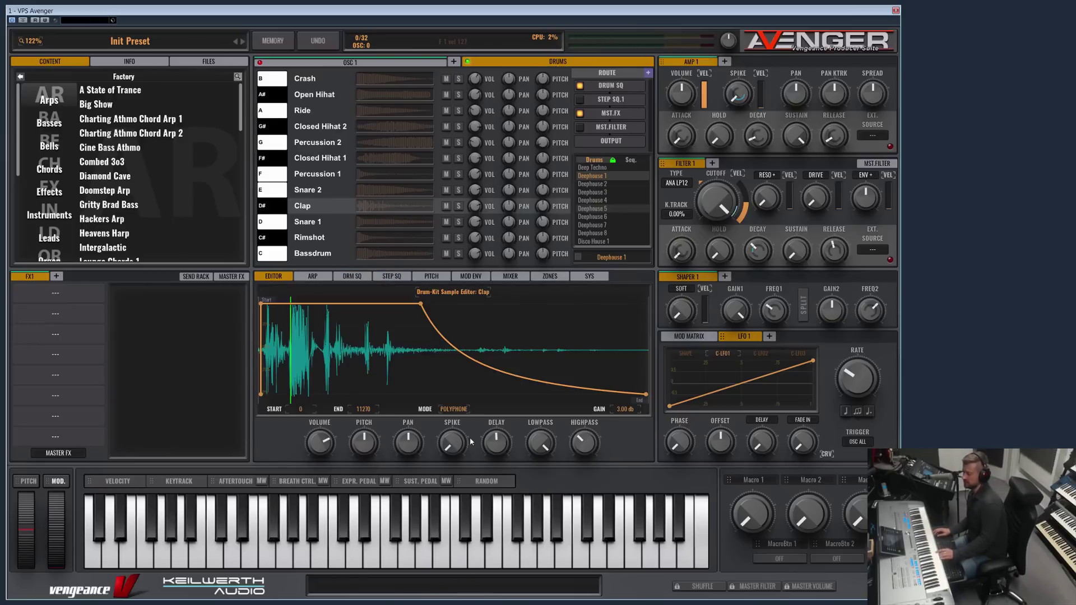
mouse_move(493, 443)
left_mouse_down()
mouse_move(504, 474)
mouse_move(505, 399)
mouse_move(505, 419)
left_mouse_up()
Load the Deephouse 3 kit and delete its pattern notes in rows B through E.
left_click(605, 192)
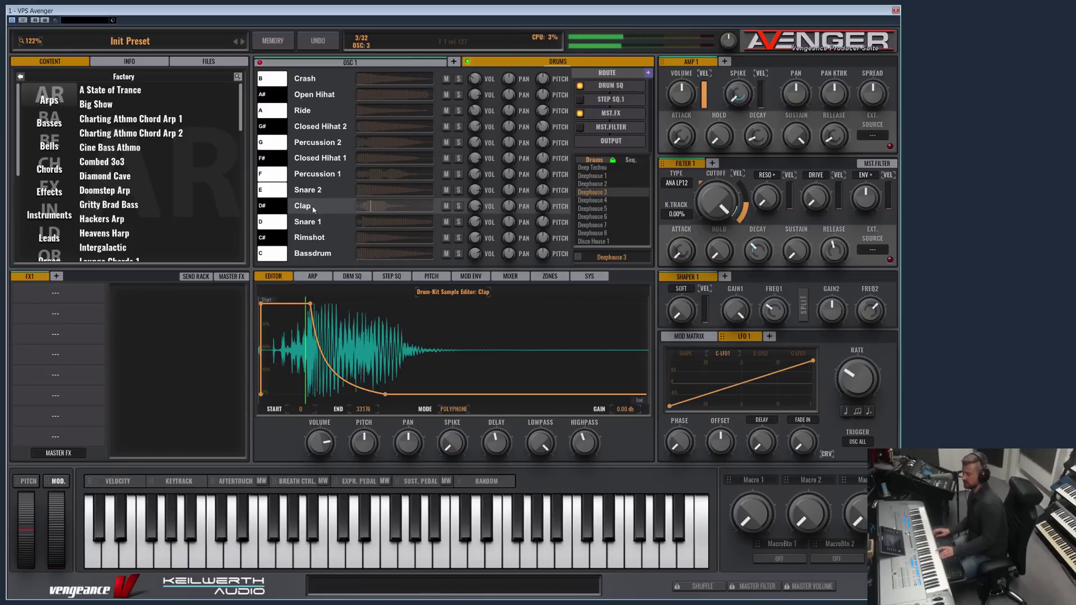
left_click(353, 277)
left_click_drag(289, 304, 645, 362)
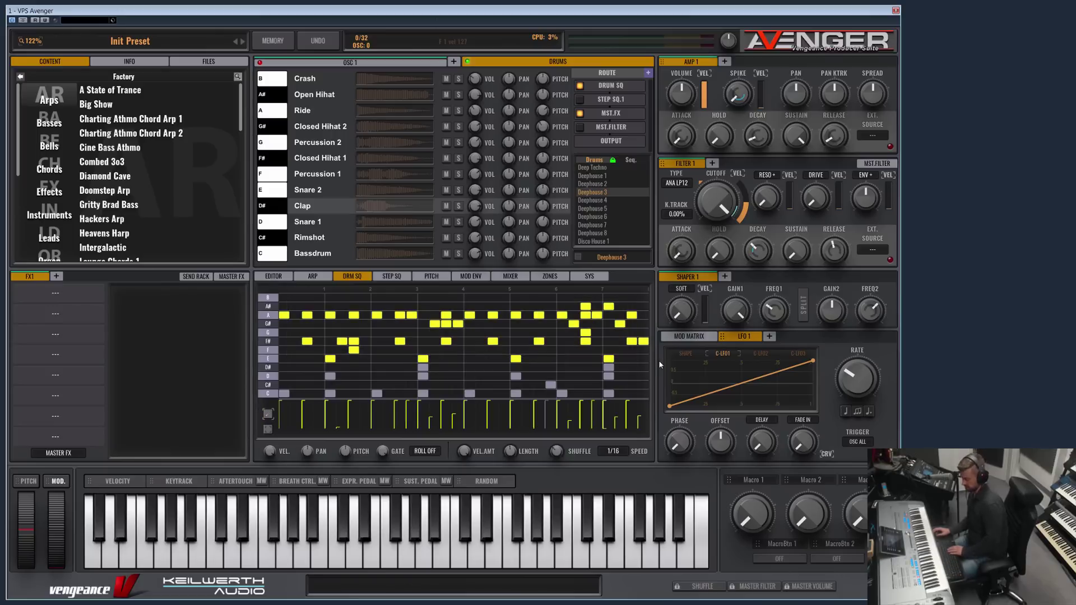
key("Delete")
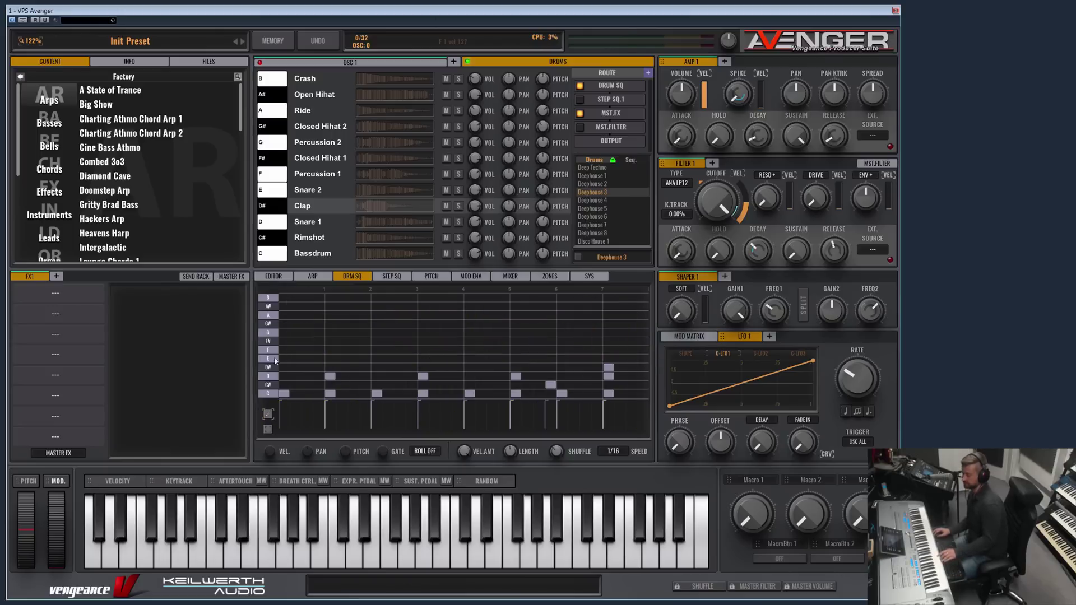
Put clap notes on the D# row at step 2, step 4 and one later step.
left_click(269, 367)
left_click_drag(330, 376, 330, 367)
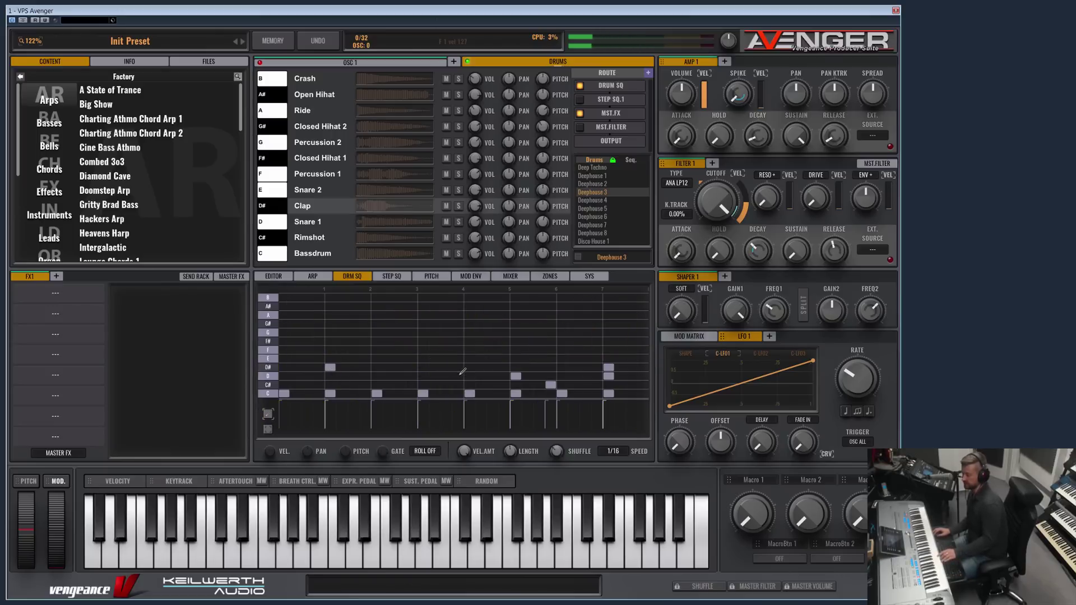
left_click(424, 367)
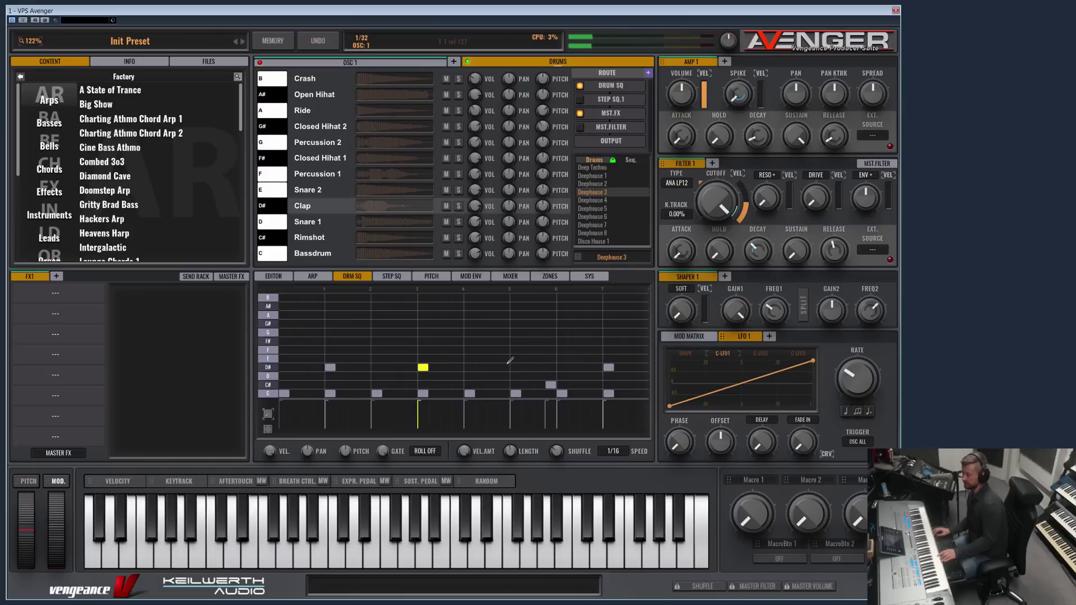
left_click(515, 367)
Raise the Clap sample's gain to 3.50 dB and set its delay to -16.23 ms.
left_click(395, 206)
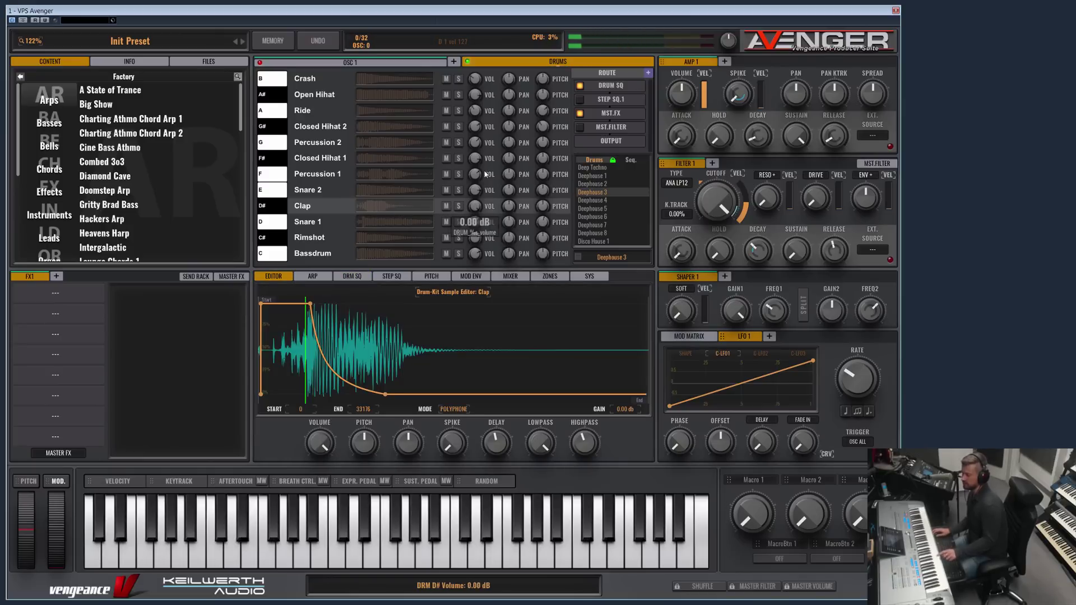
left_click_drag(625, 409, 640, 241)
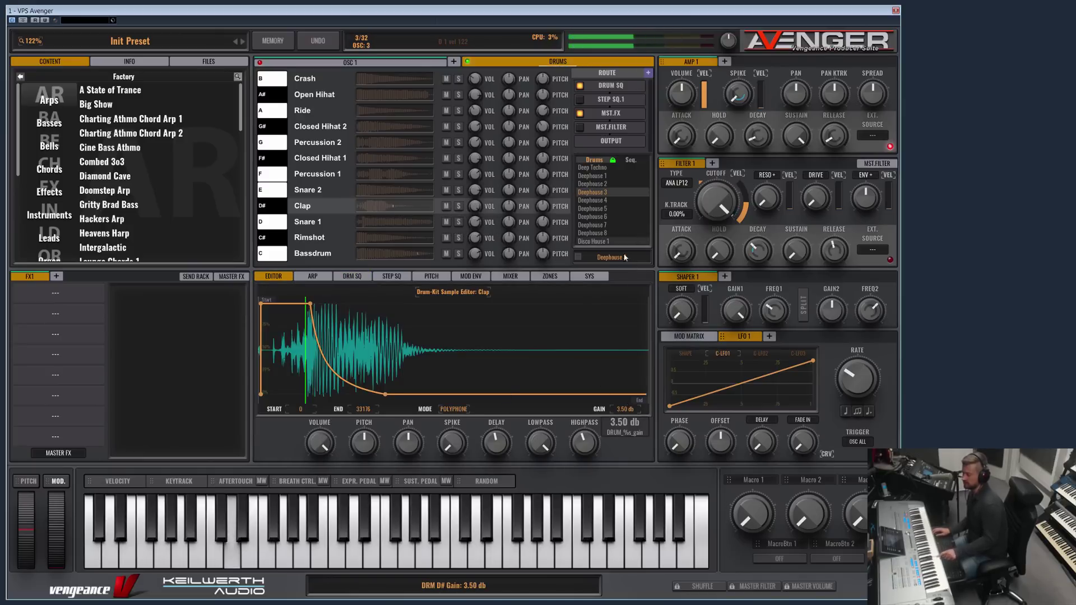
left_click_drag(496, 442, 493, 447)
mouse_move(496, 445)
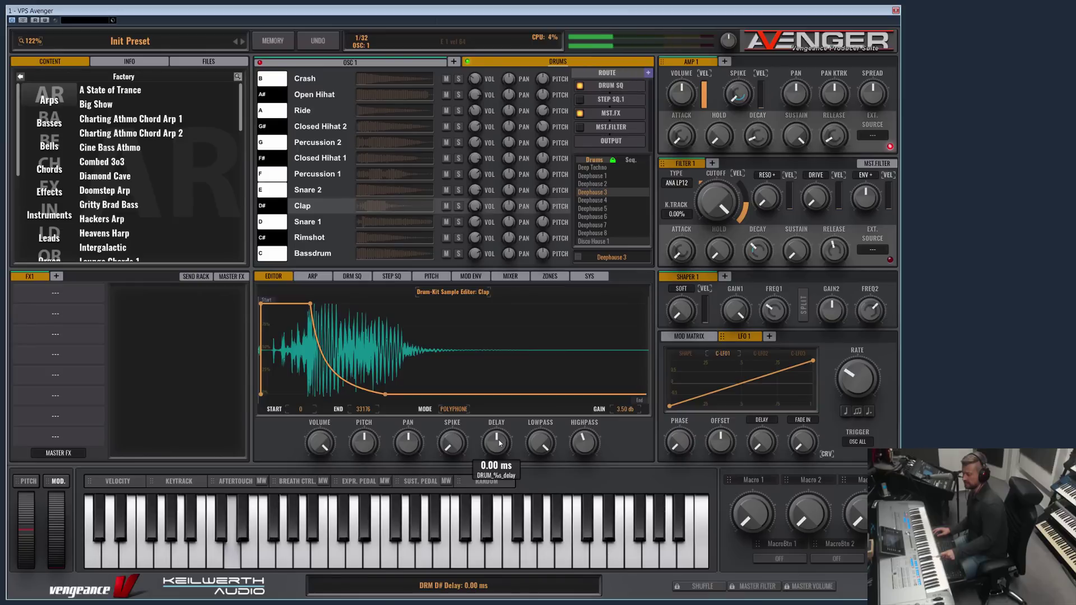
left_click_drag(499, 443, 494, 517)
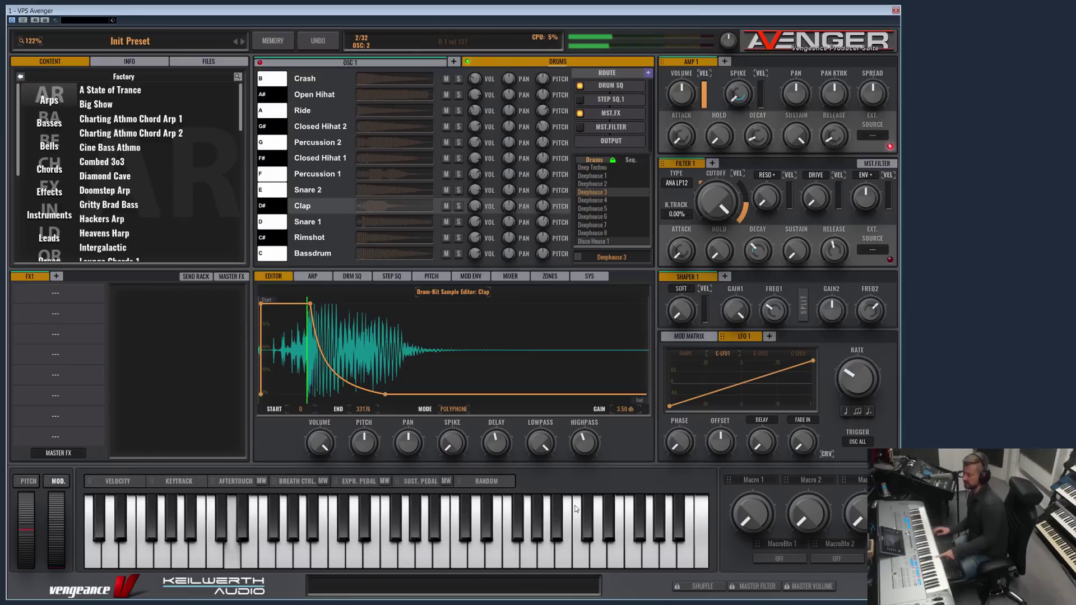
key("F2")
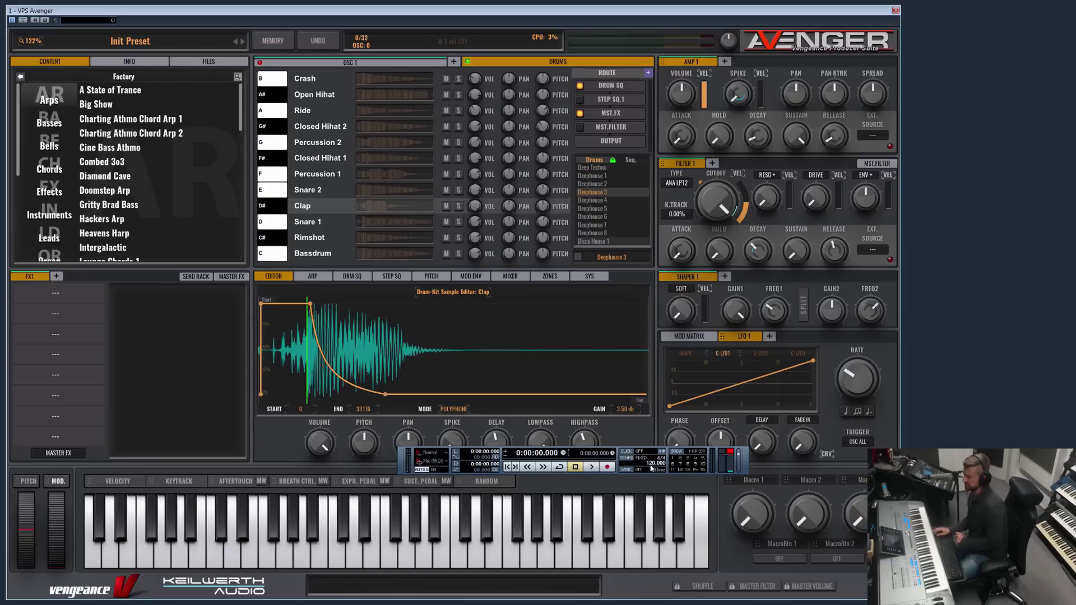
Try host tempos of 80 and 140, return to 120, and close the transport bar.
left_click(652, 468)
key("Return")
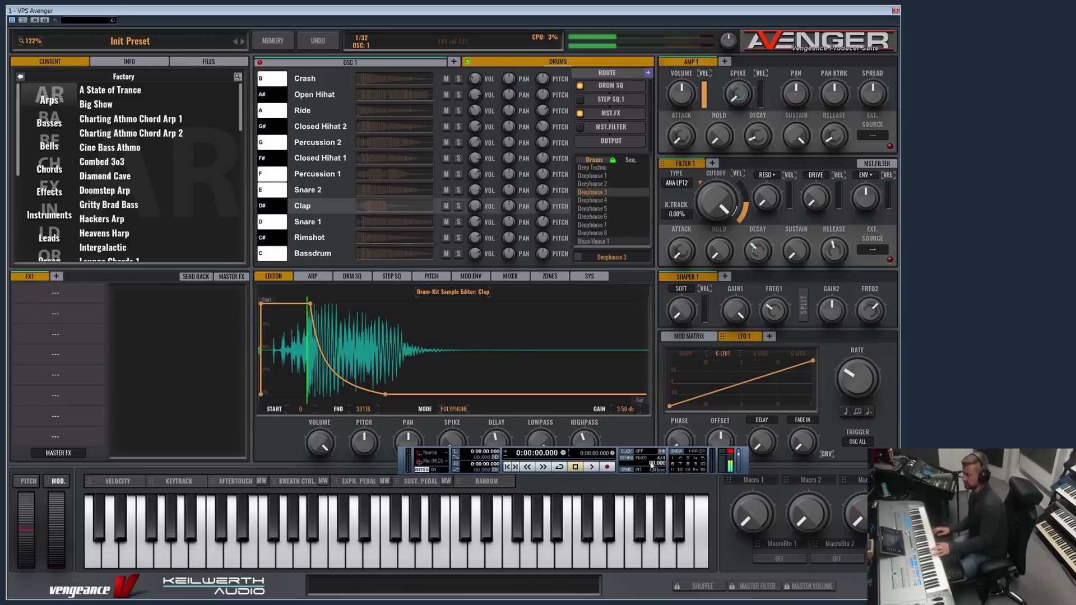
left_click(651, 465)
type("140")
key("Return")
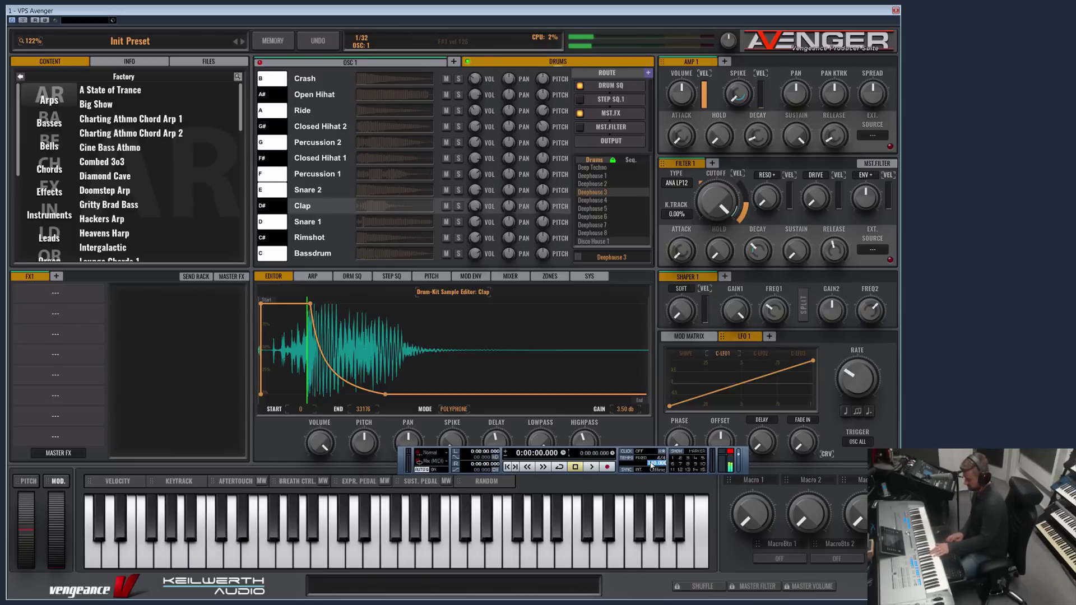
scroll(651, 465, "down", 2)
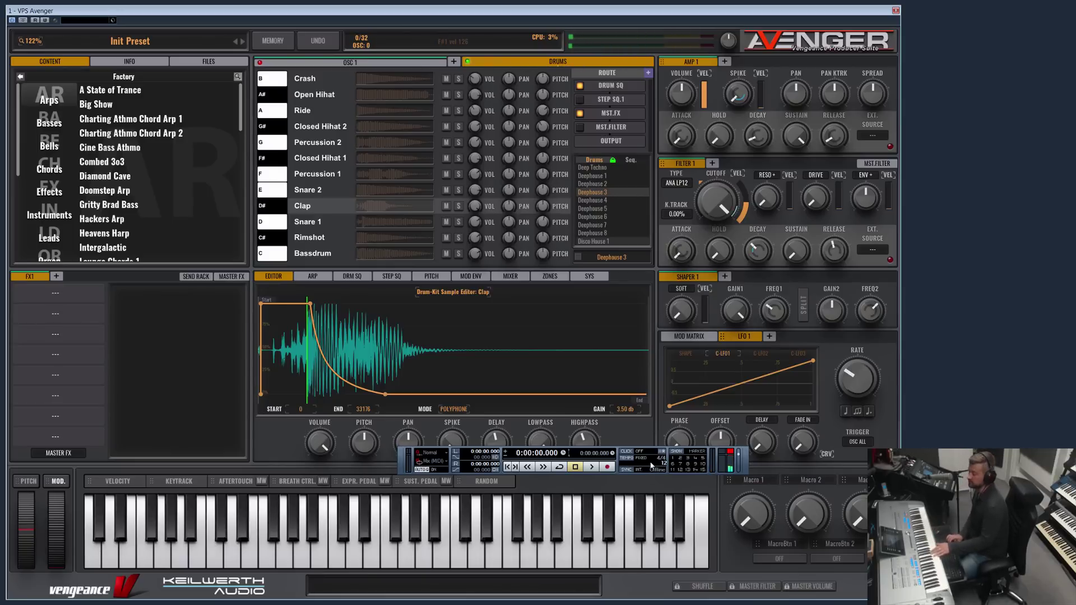
left_click(406, 469)
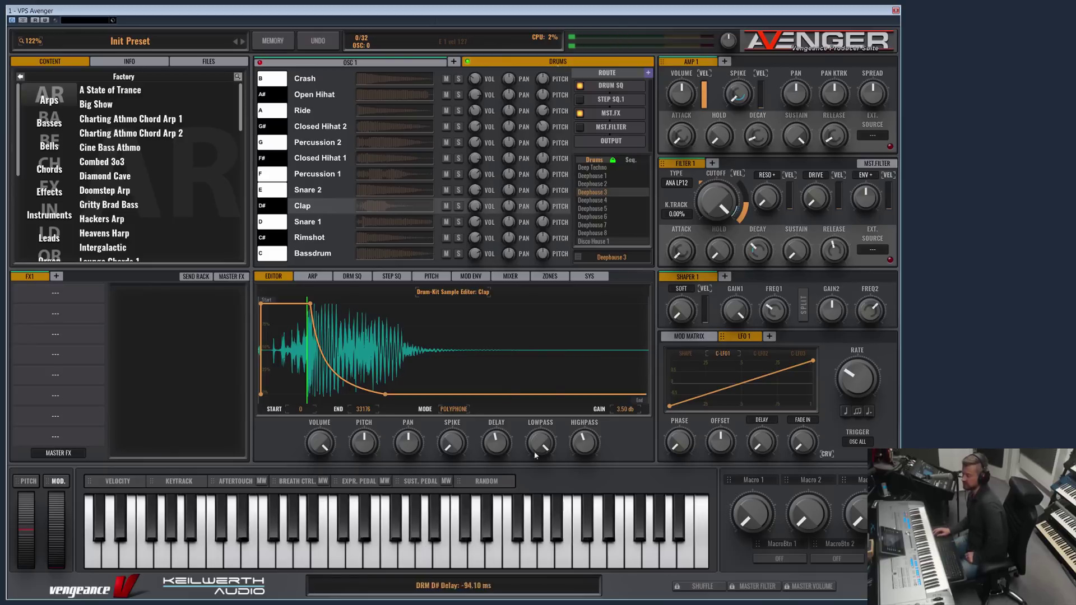
Load the Deephouse 4 kit and select all eight F#-row notes of its pattern.
left_click(620, 199)
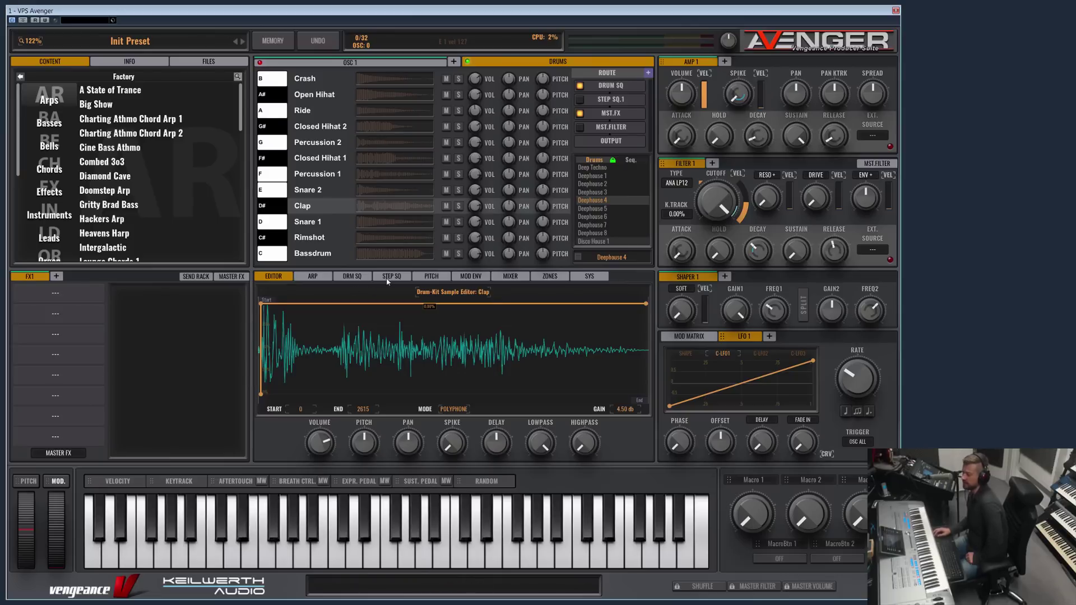
left_click(358, 276)
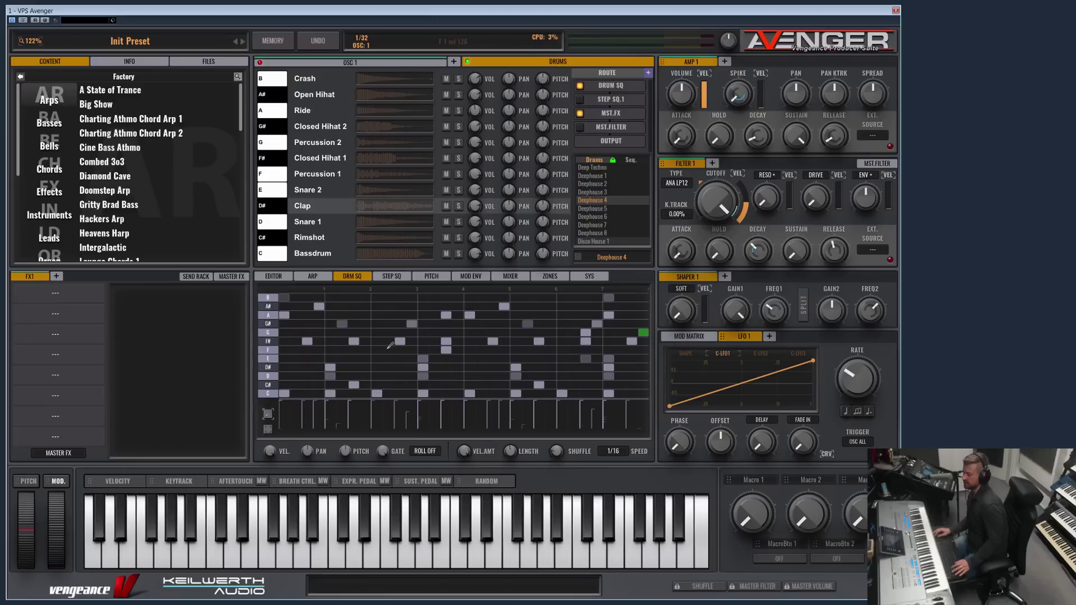
left_click_drag(296, 333, 561, 341)
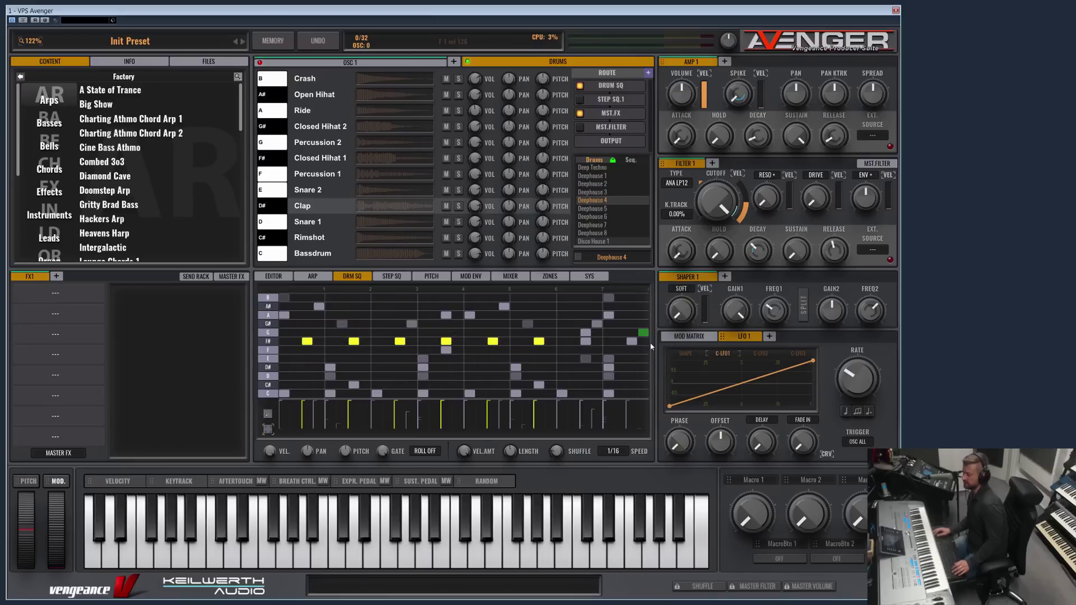
left_click_drag(285, 343, 638, 345)
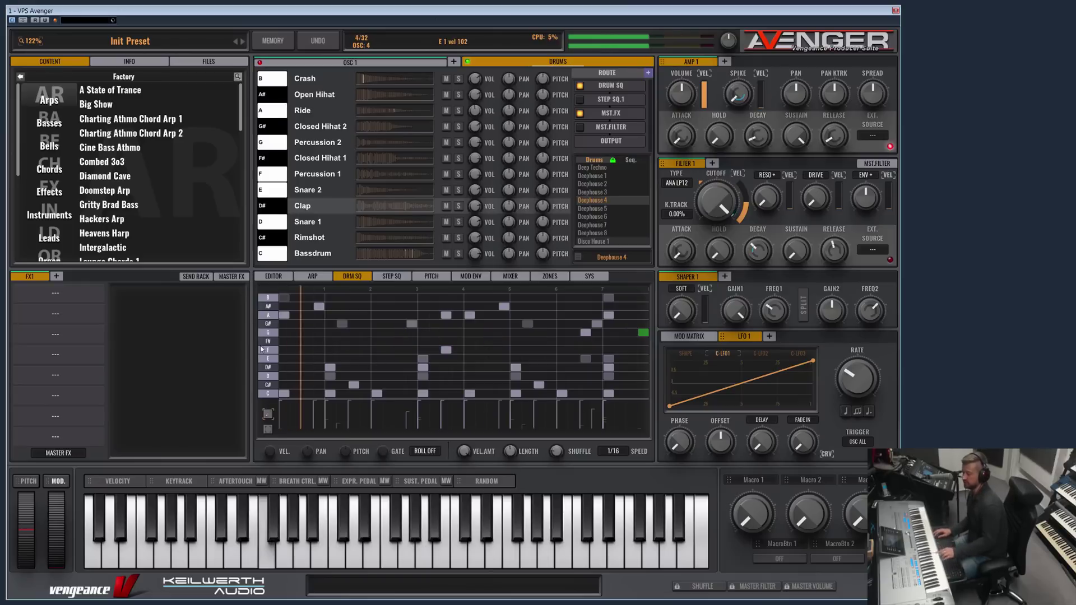
Select every step in the pattern and mirror it left to right.
right_click(285, 345)
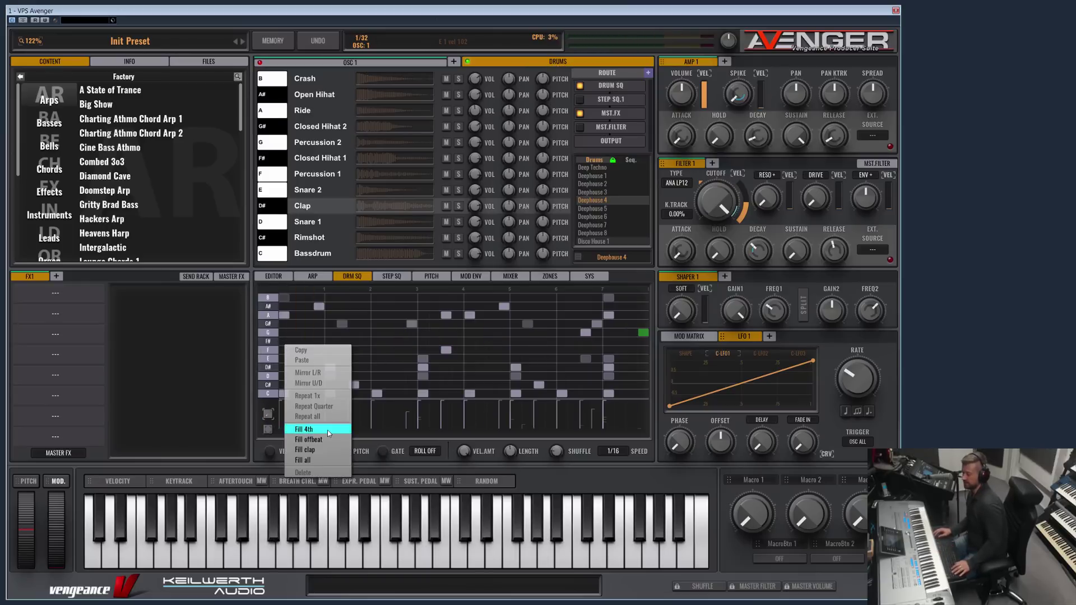
left_click(362, 344)
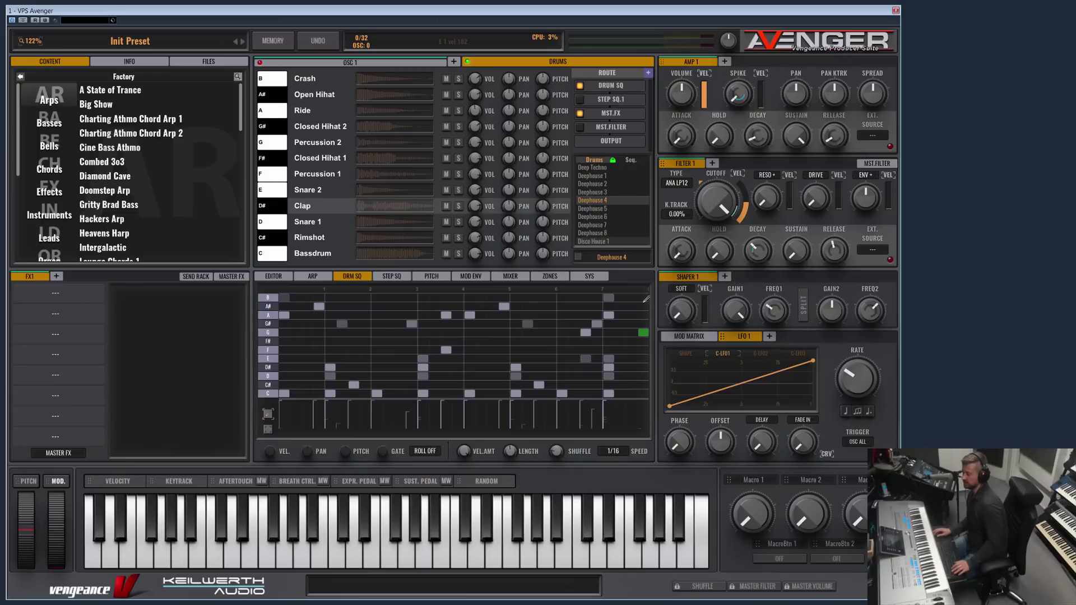
left_click_drag(641, 298, 151, 435)
right_click(294, 335)
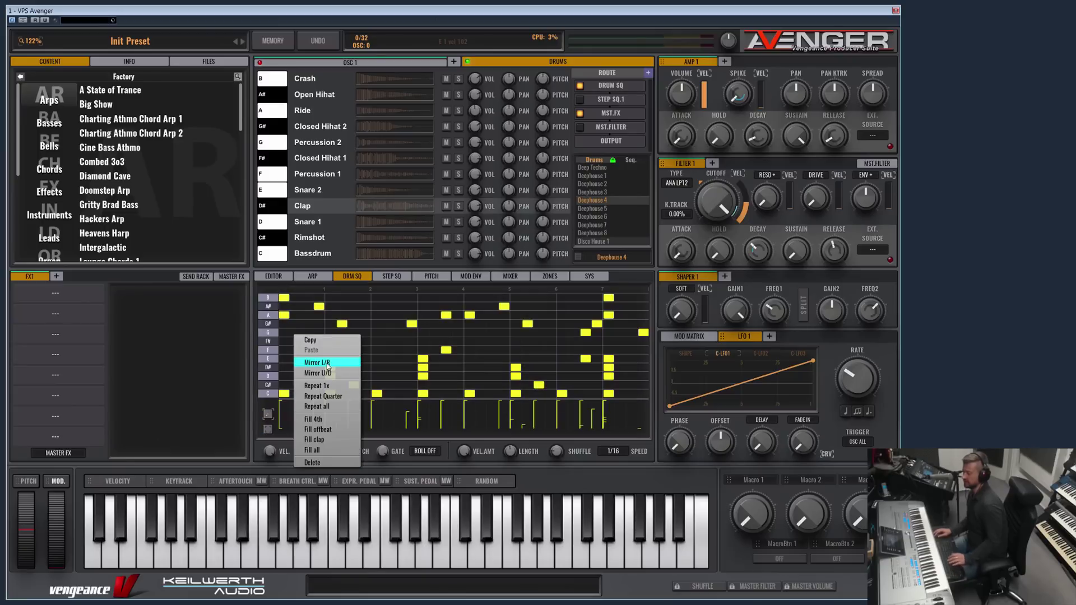
left_click(329, 364)
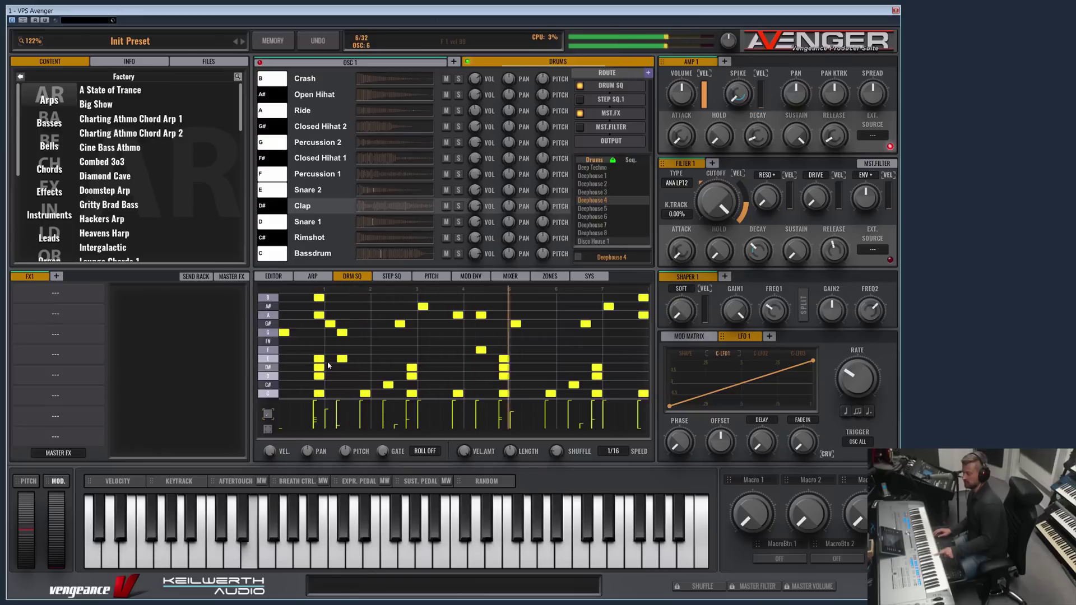
left_click(345, 333)
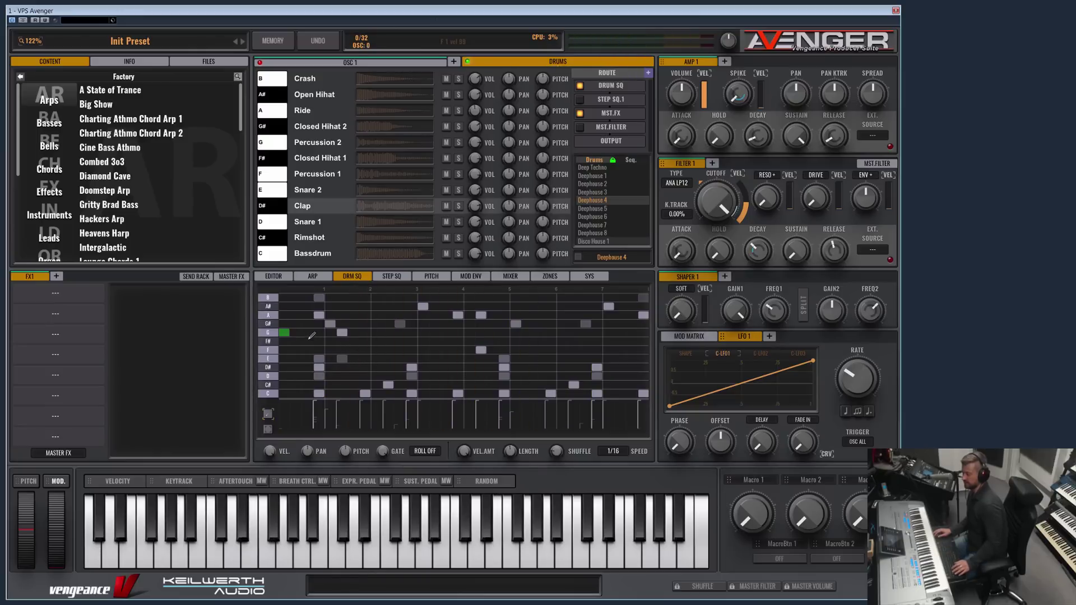
Select all steps again, mirror the pattern back and flip it upside down.
right_click(359, 342)
key("ctrl+a")
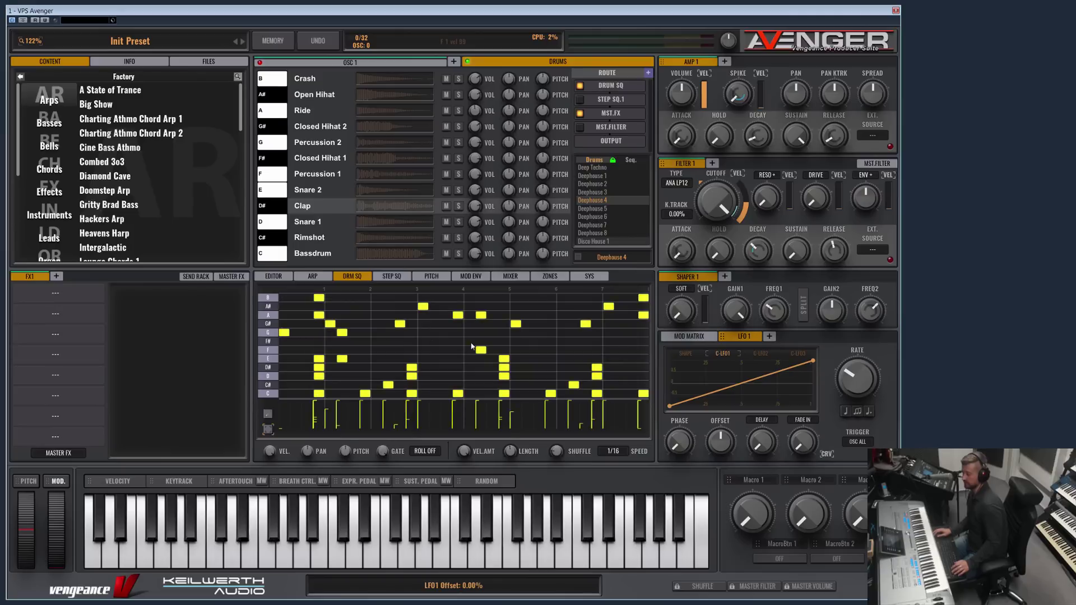
right_click(430, 340)
left_click(470, 371)
right_click(363, 335)
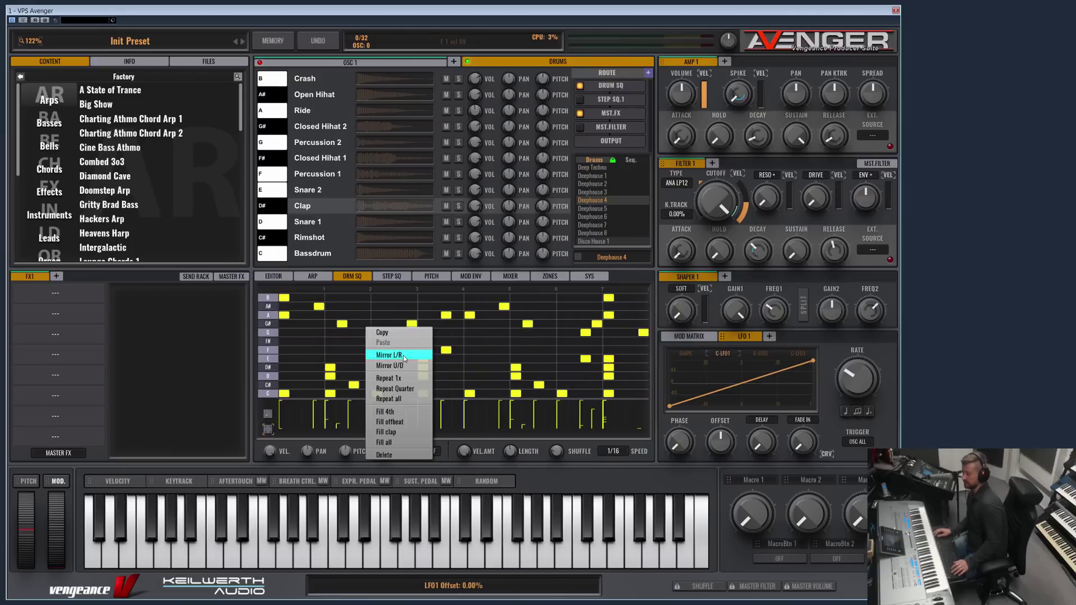
left_click(401, 365)
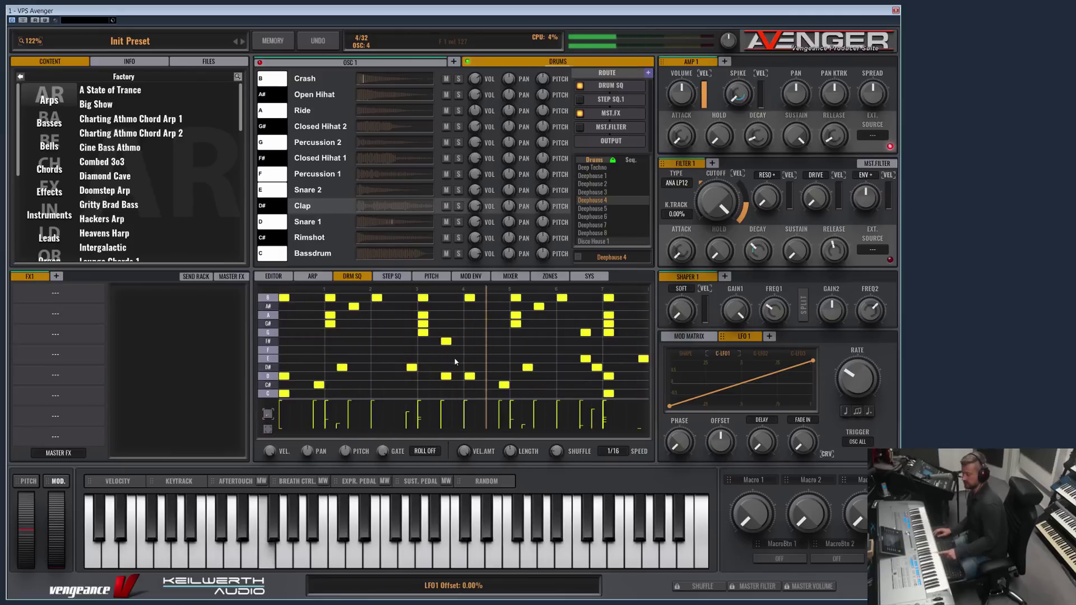
right_click(457, 325)
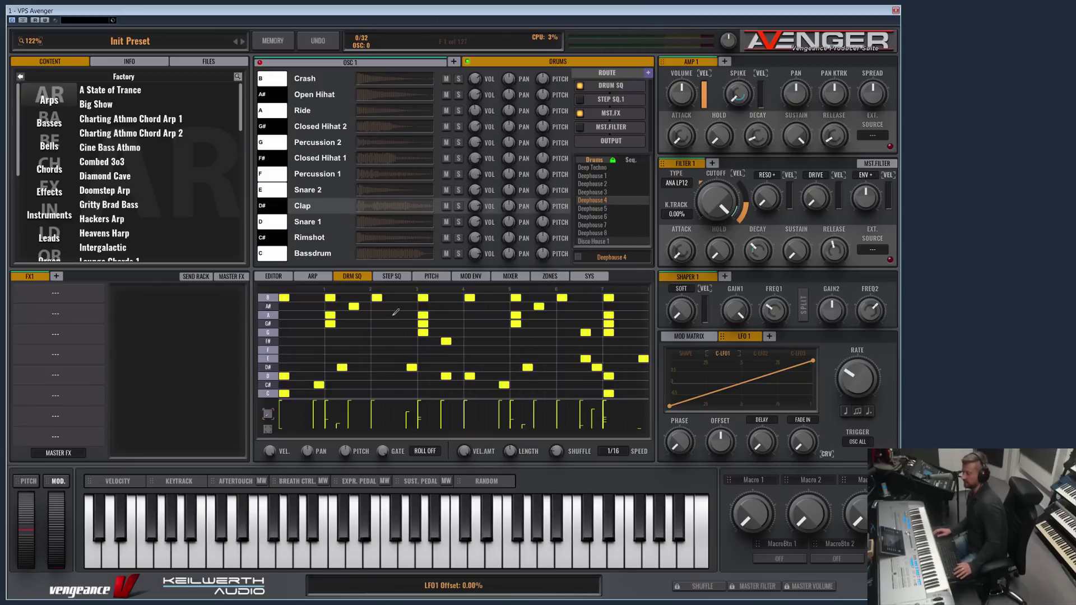
left_click(608, 321)
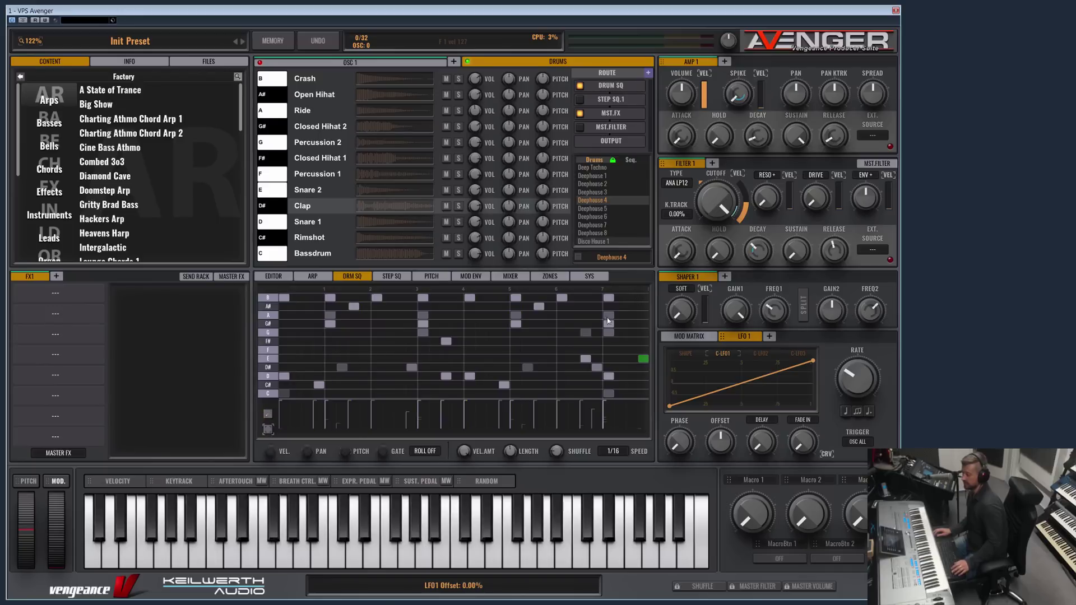
Delete the notes from bar 4 onward and repeat the remaining pattern across bars 4–8.
left_click_drag(639, 291, 454, 426)
key("Delete")
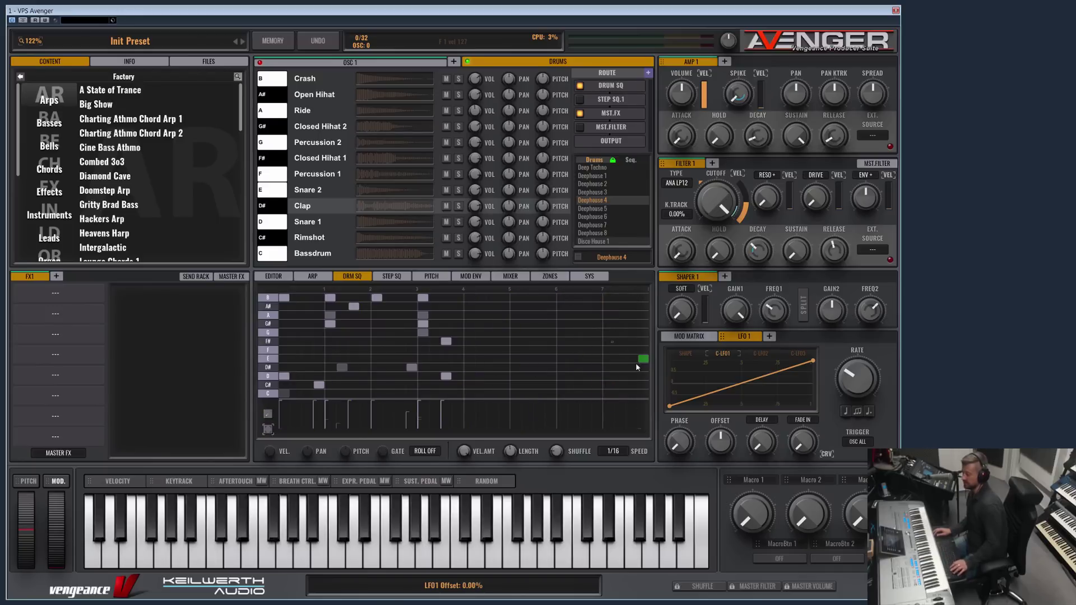
left_click_drag(478, 291, 279, 430)
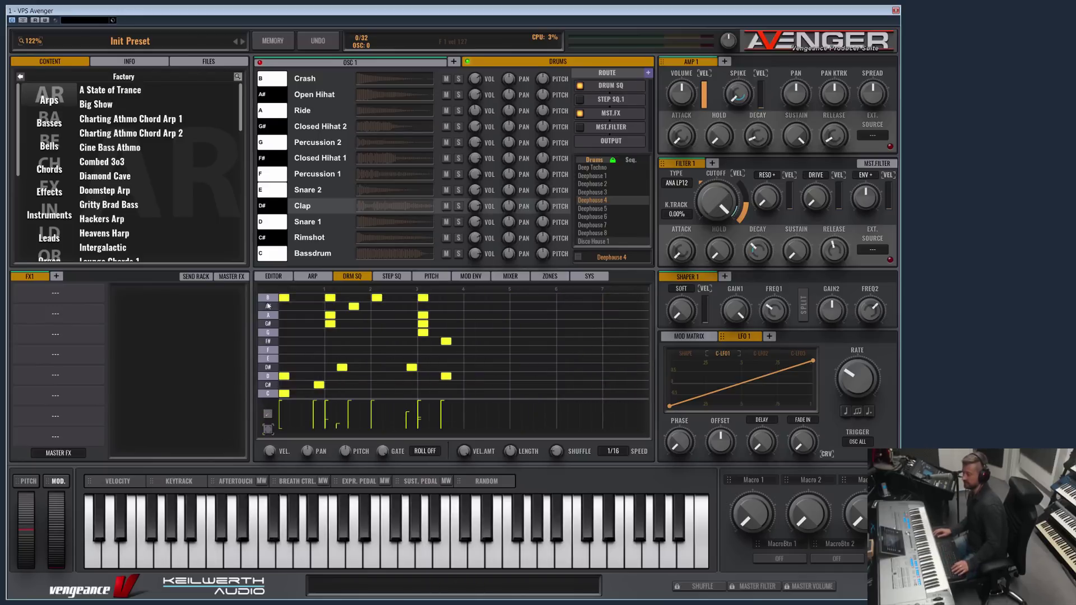
right_click(287, 299)
left_click(340, 302)
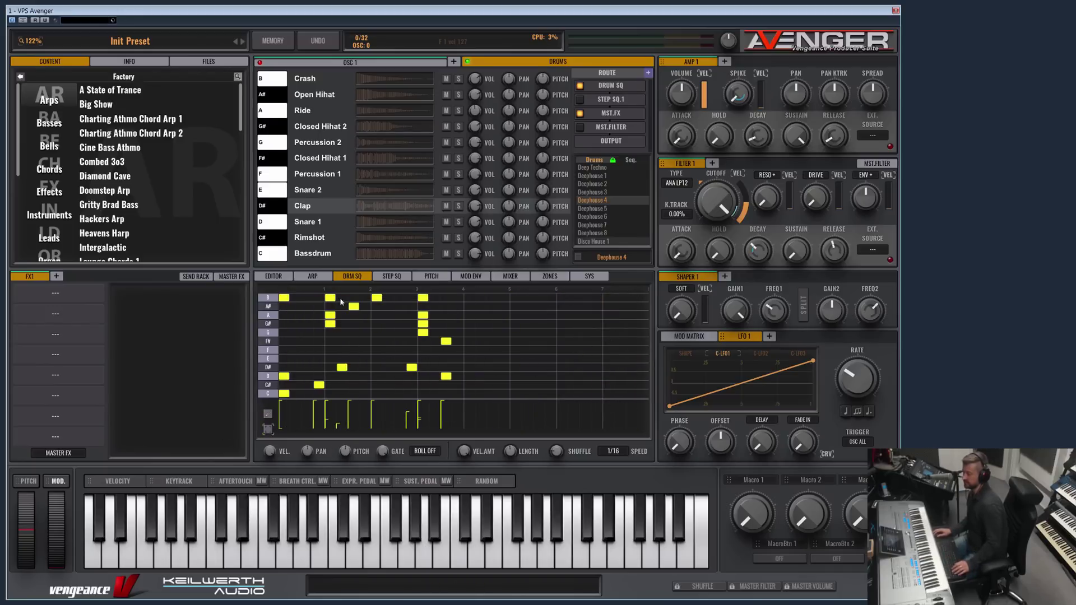
right_click(469, 303)
left_click(487, 315)
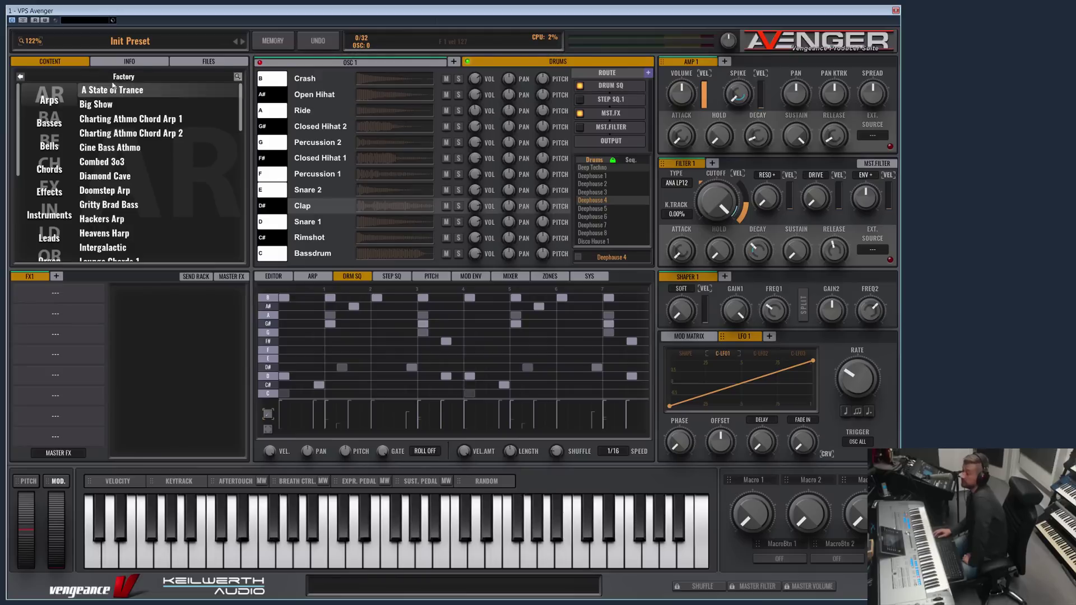
Initialize the drum kit to clear all samples and load the Future House 1 pattern.
left_click(218, 62)
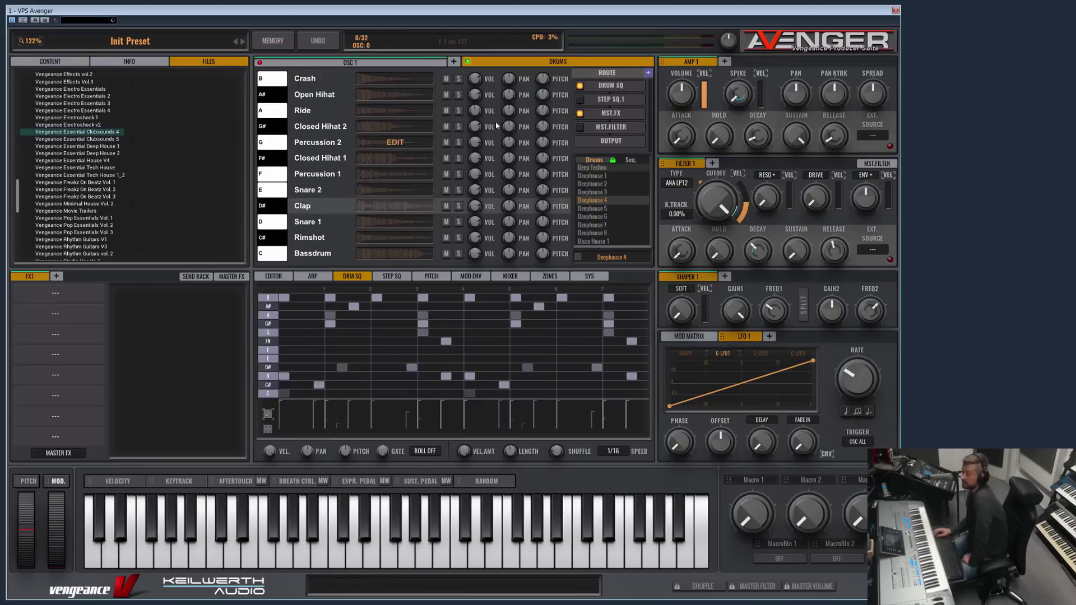
left_click(544, 63)
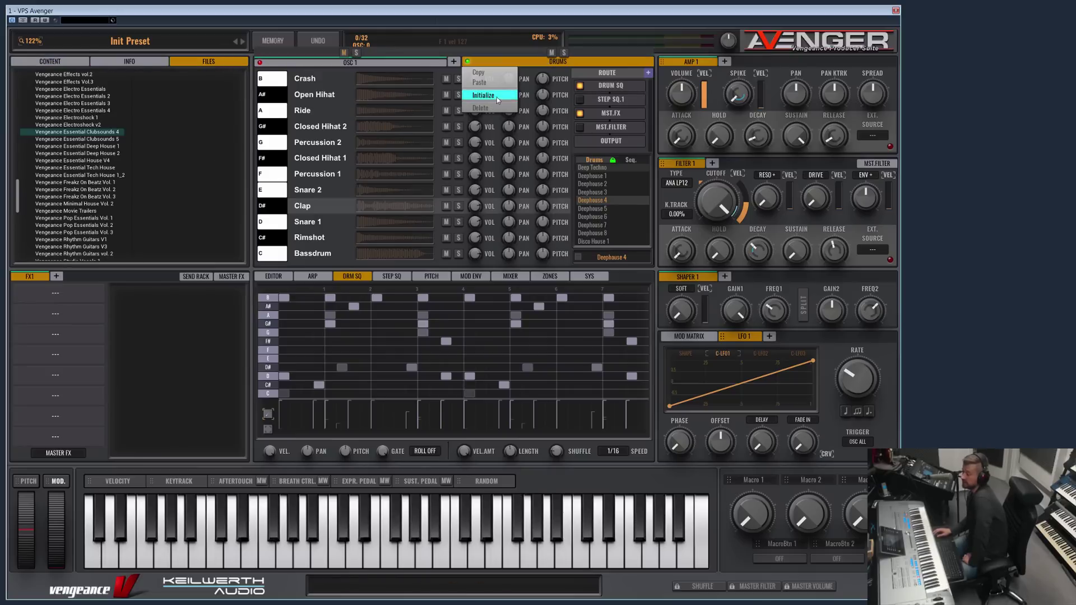
left_click(490, 96)
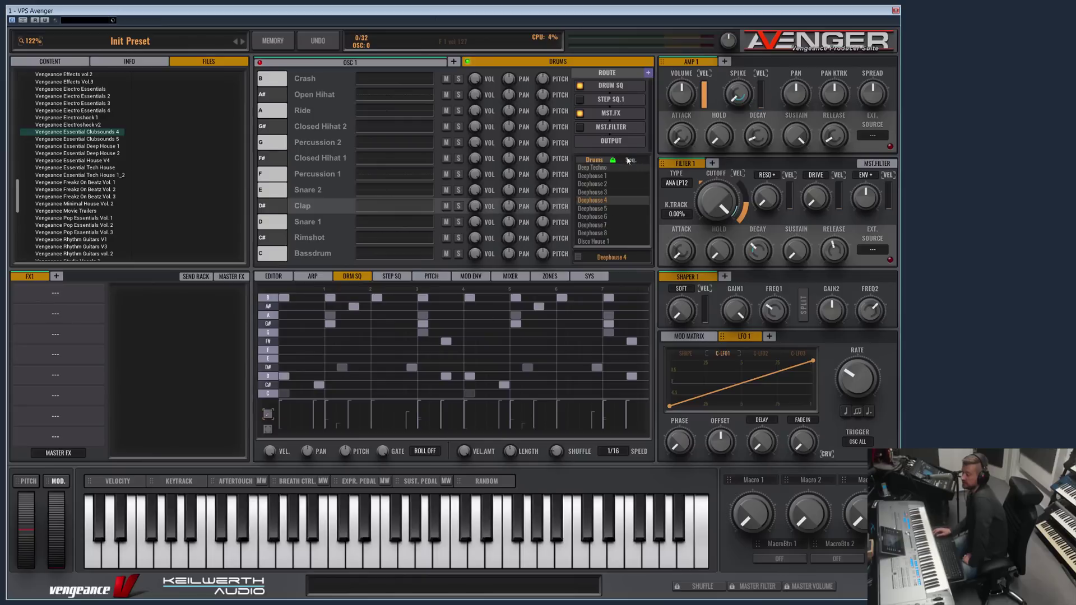
scroll(597, 193, "up", 5)
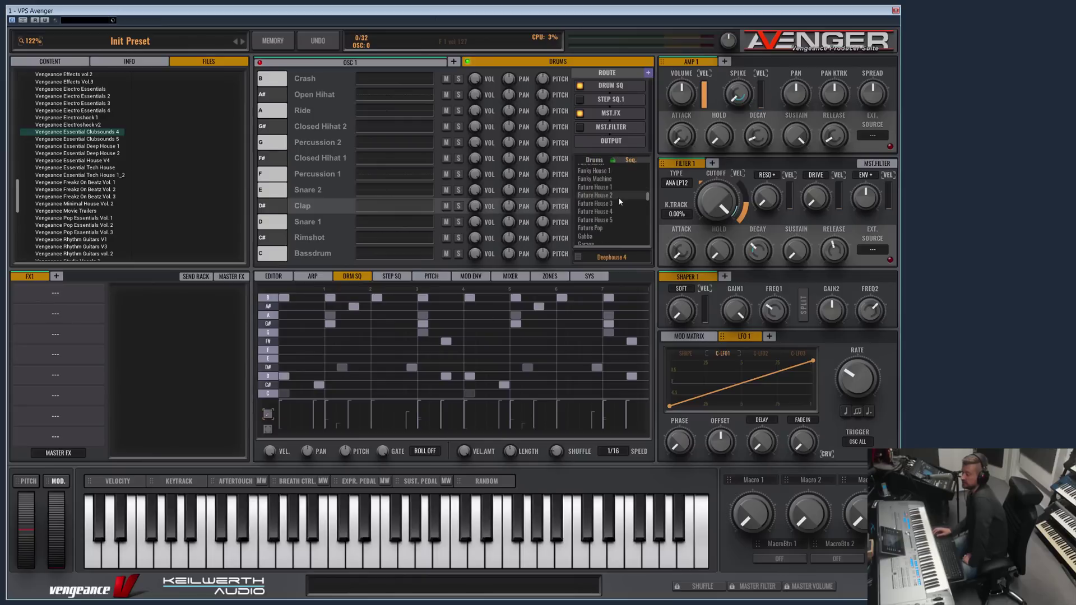
left_click(617, 187)
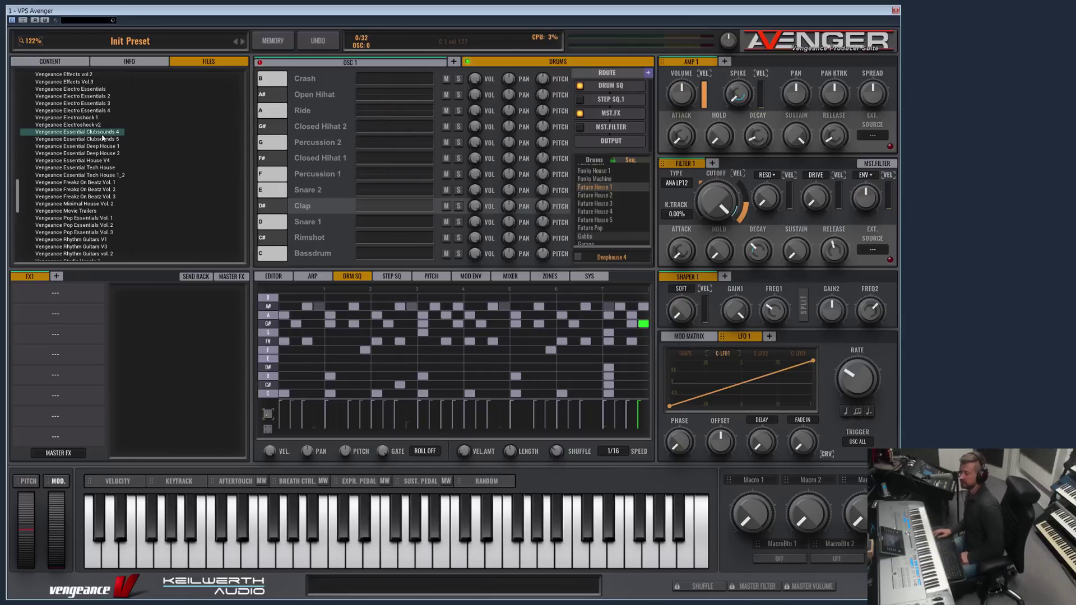
Load VEC4 Electro Kicks 13 into the Bassdrum slot and audition it.
left_click(102, 134)
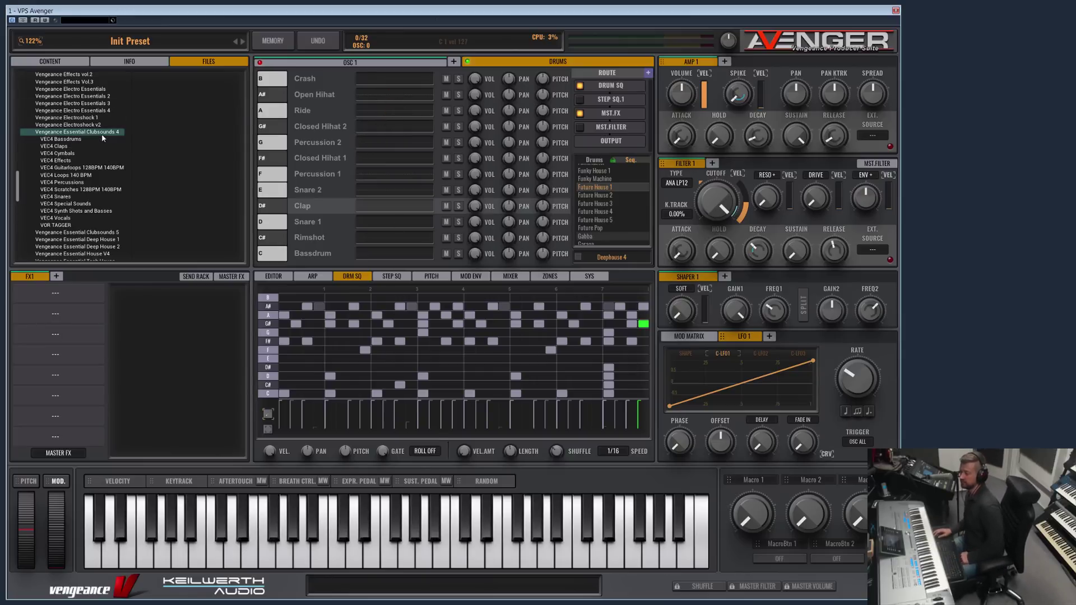
left_click(65, 140)
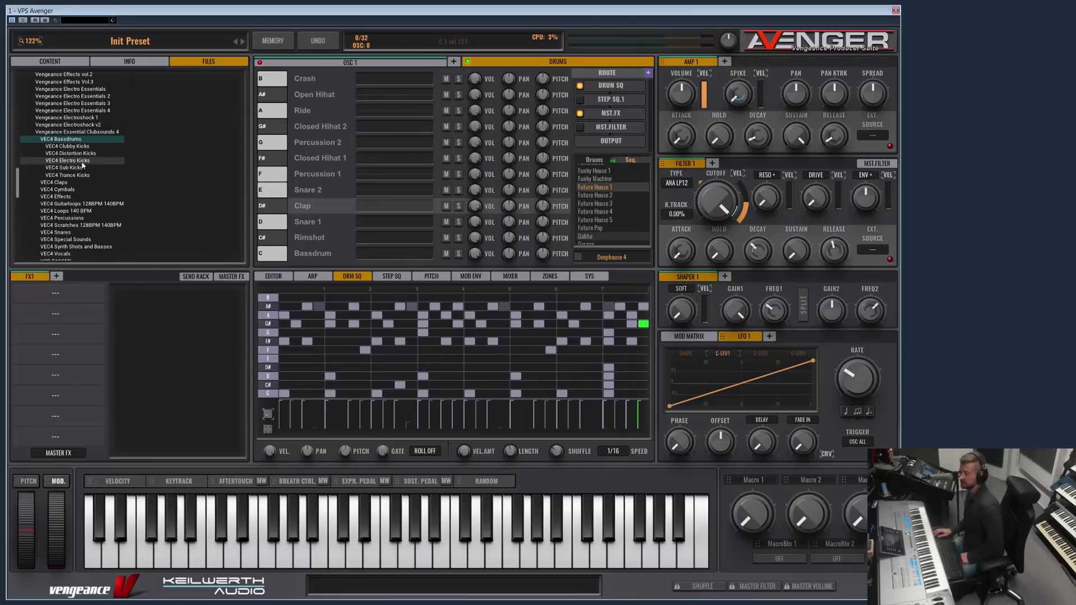
left_click(83, 161)
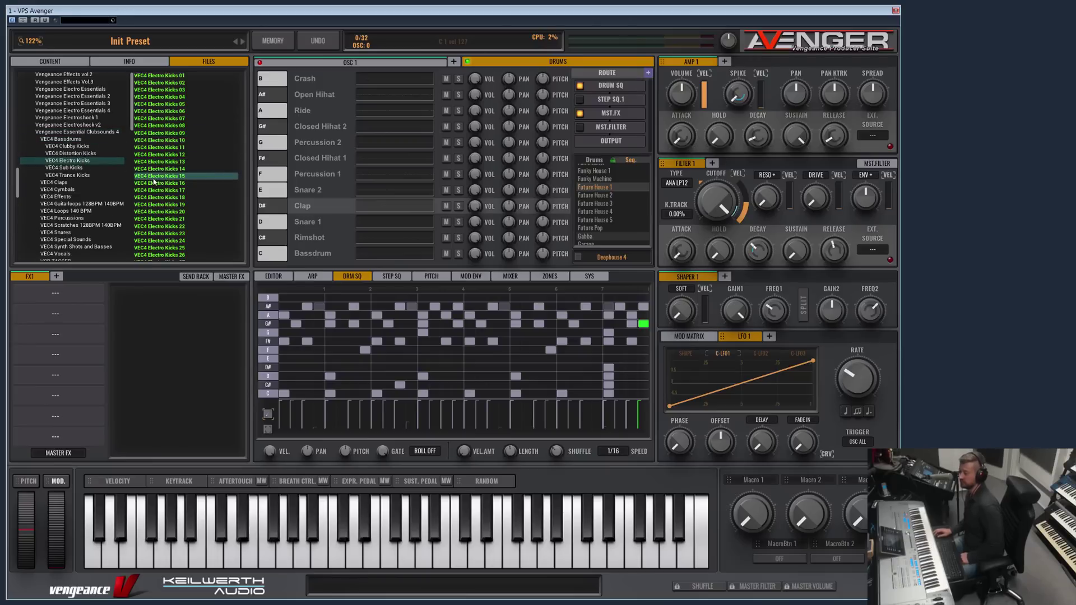
left_click_drag(159, 162, 259, 273)
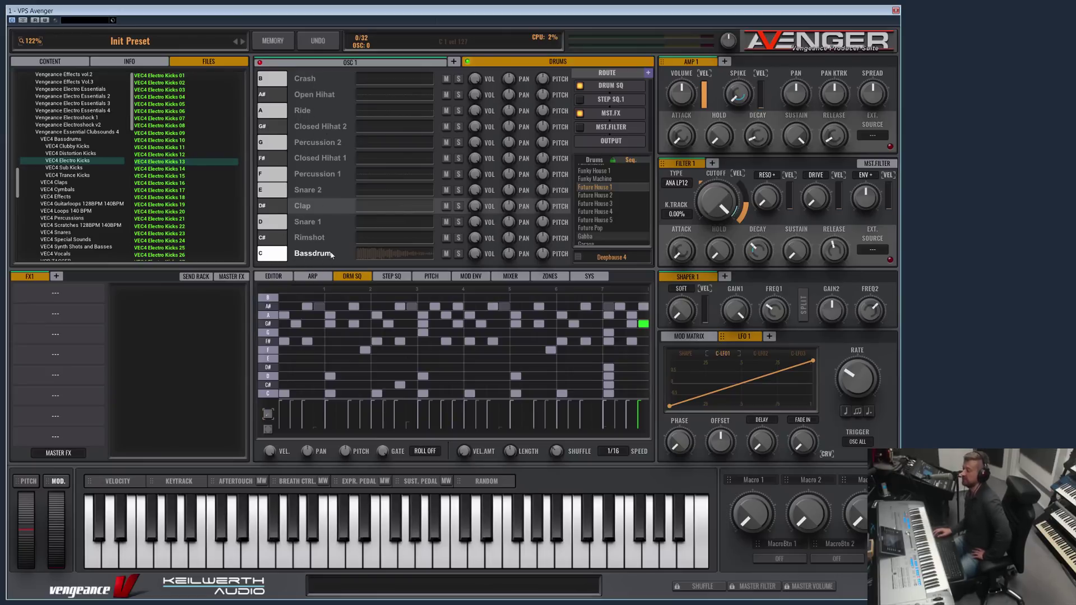
left_click(315, 255)
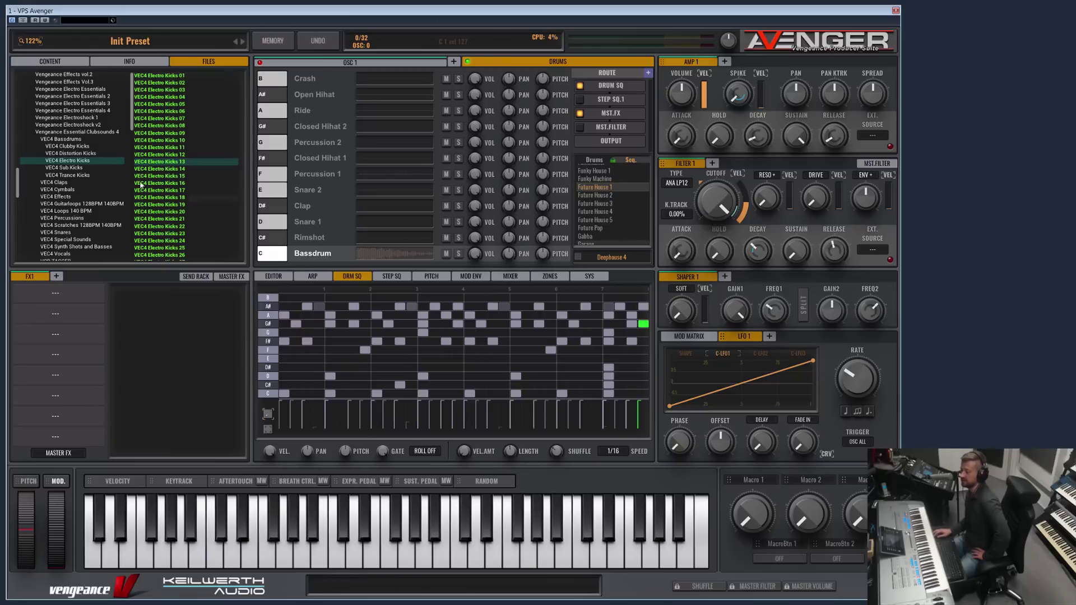
Load VEC4 Claps 013 into Clap and VEC4 snares, including Snares 009, into Snare 1 and 2.
key("Down")
key("Down")
key("Down")
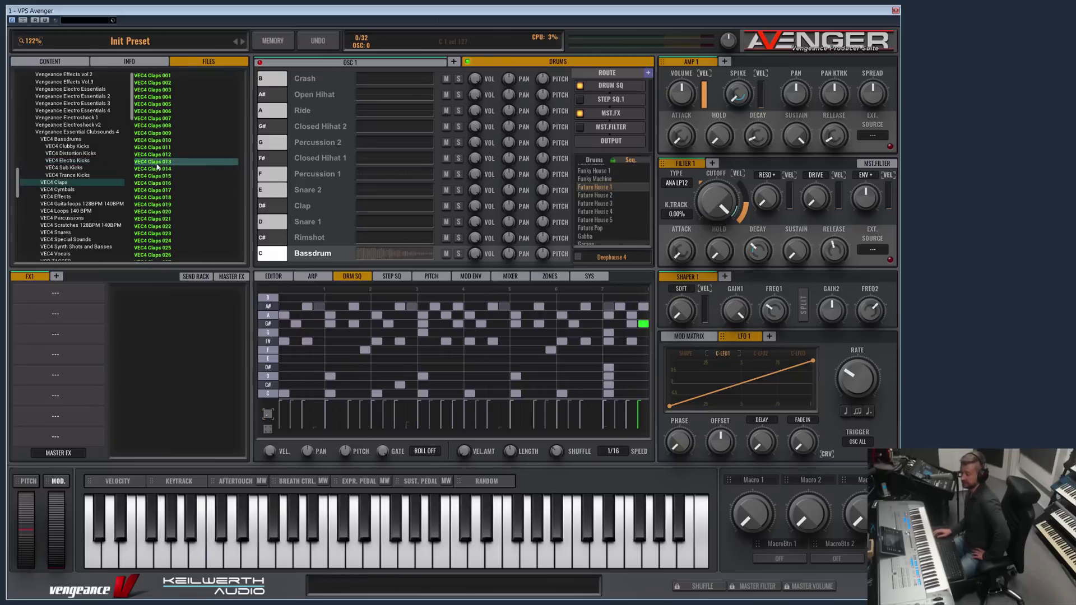
left_click_drag(157, 166, 314, 205)
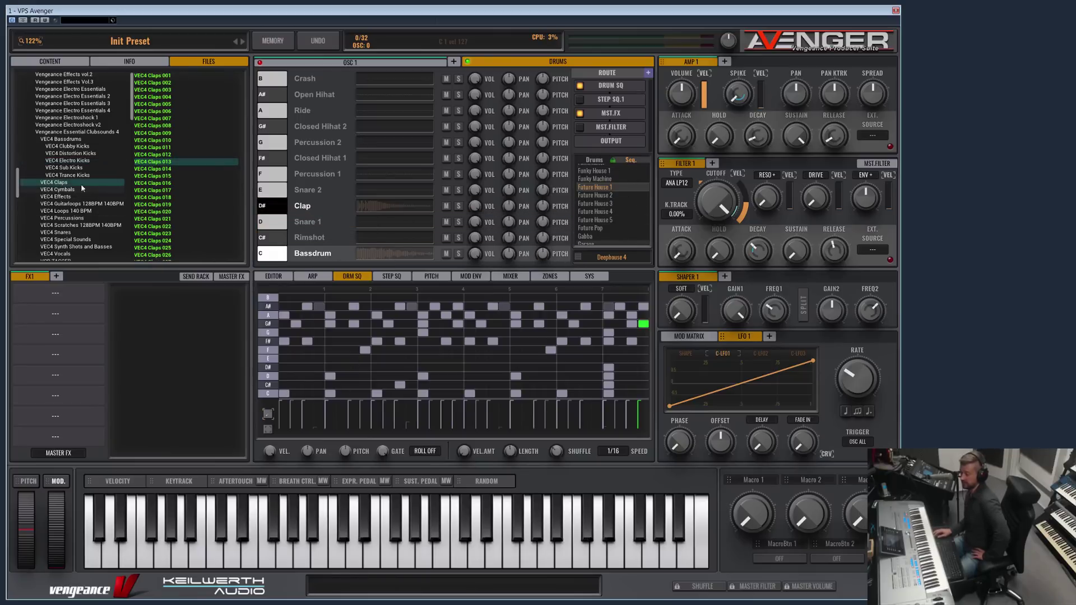
scroll(82, 194, "down", 2)
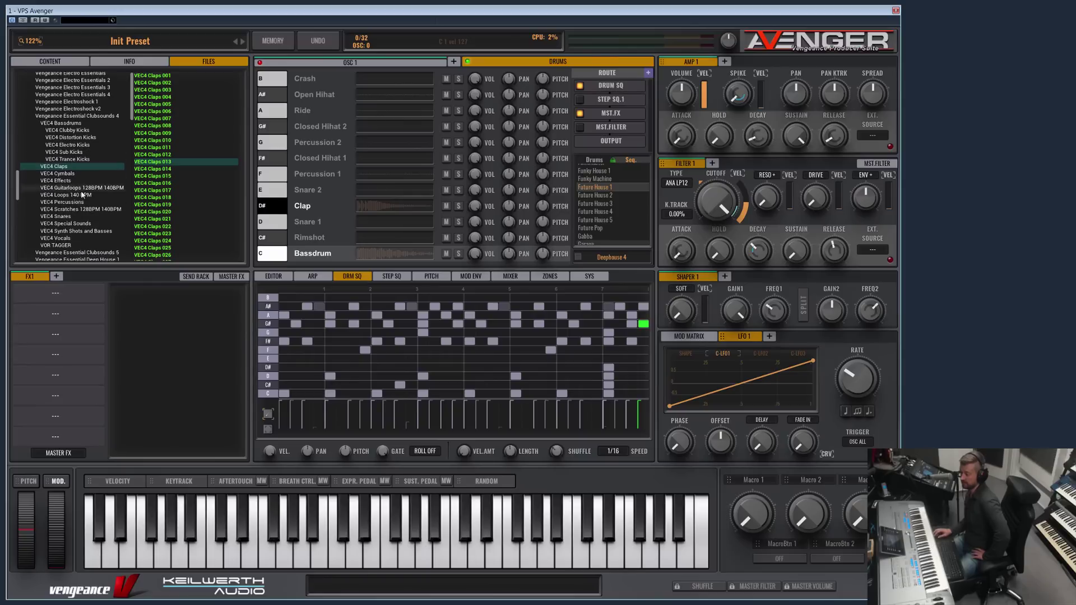
left_click(56, 215)
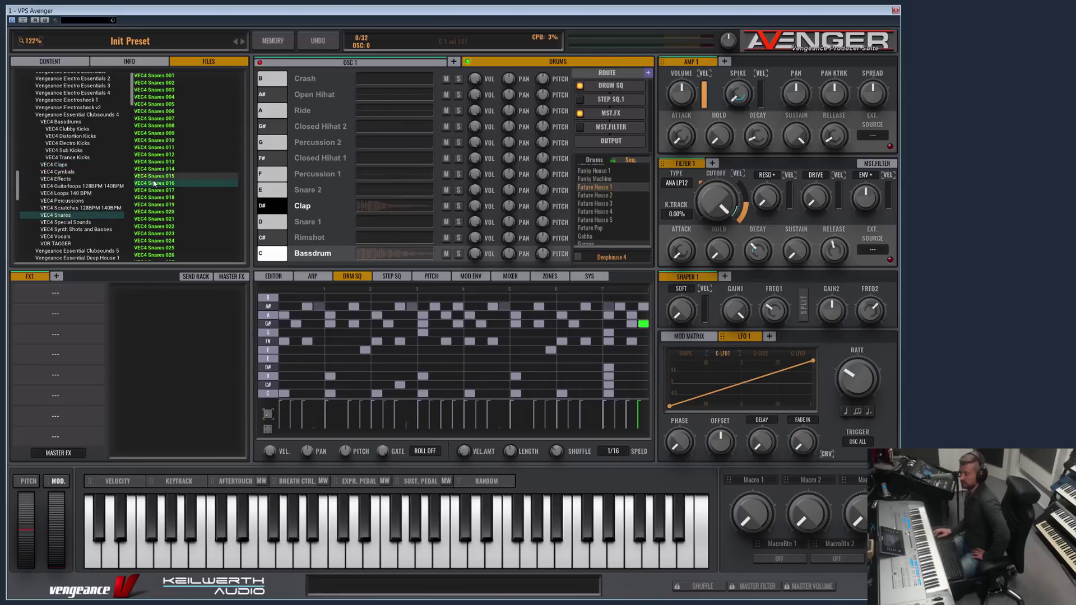
left_click_drag(154, 184, 311, 221)
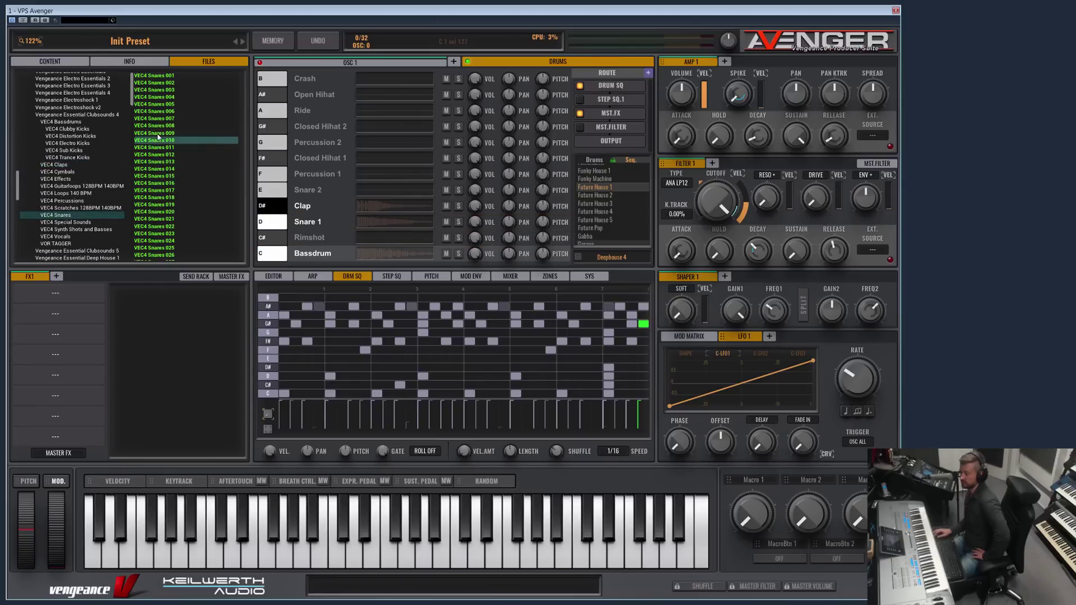
left_click_drag(158, 133, 312, 191)
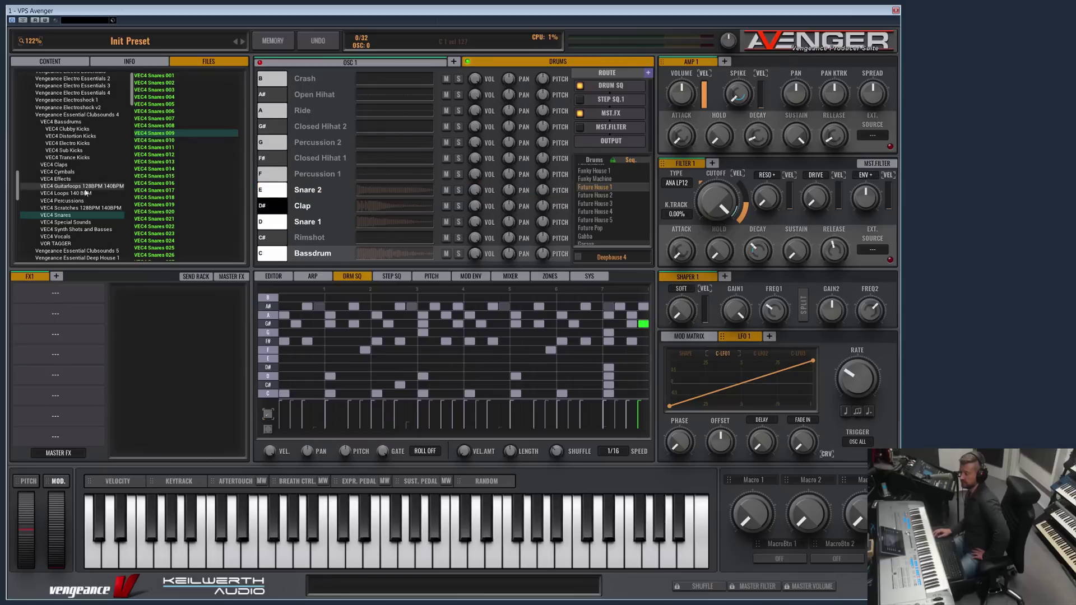
left_click(61, 200)
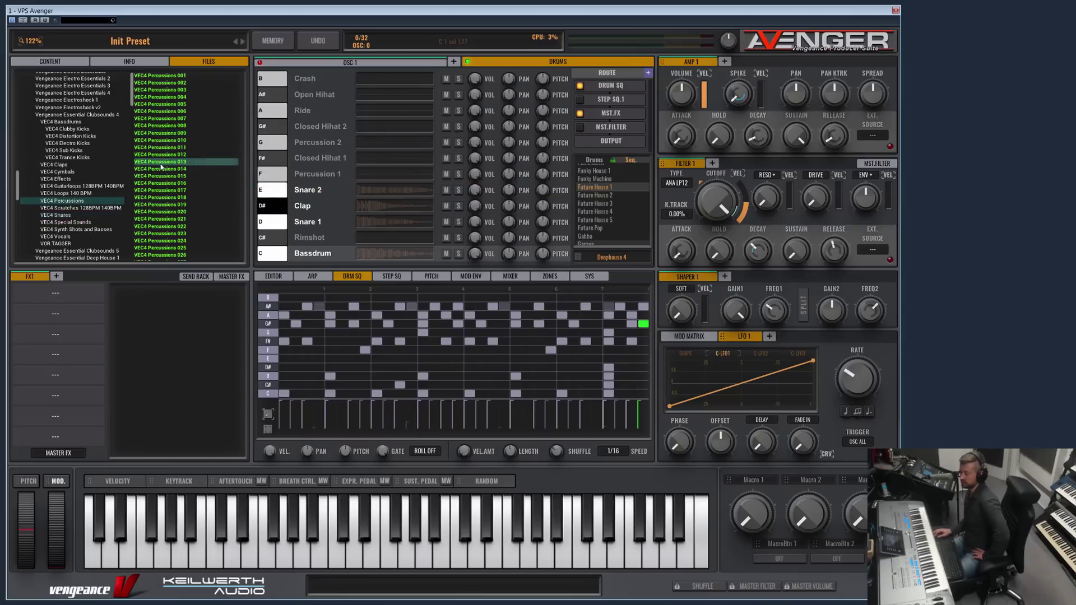
Load VEC4 Percussions 014 and 012 into Percussion 1 and 2; set Percussion 2's delay to -158.03 ms.
left_click_drag(157, 157, 322, 145)
left_click_drag(160, 169, 342, 171)
left_click(392, 142)
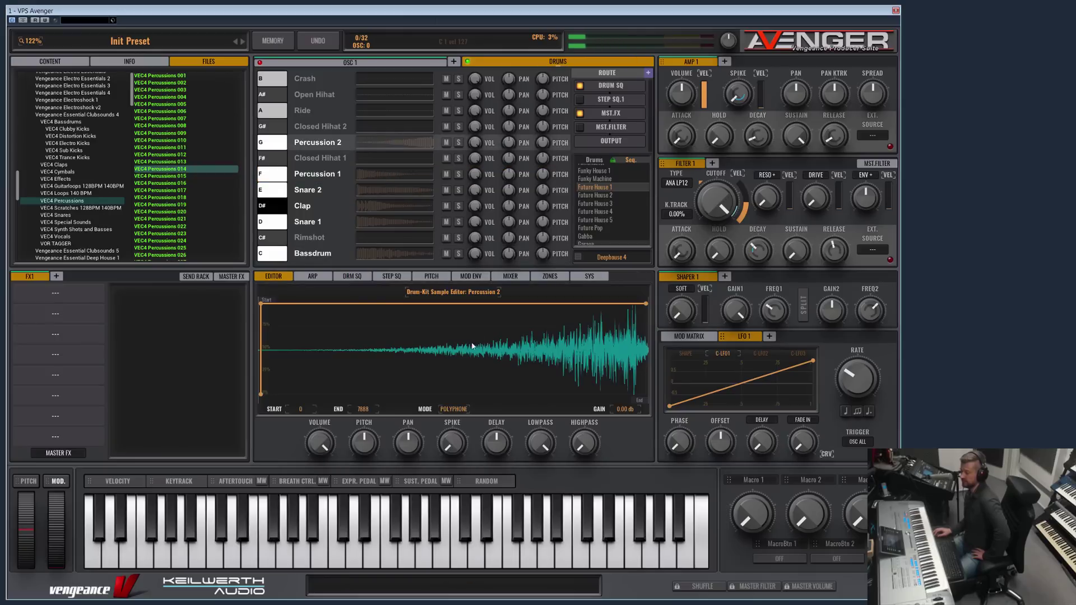
left_click_drag(496, 450, 517, 521)
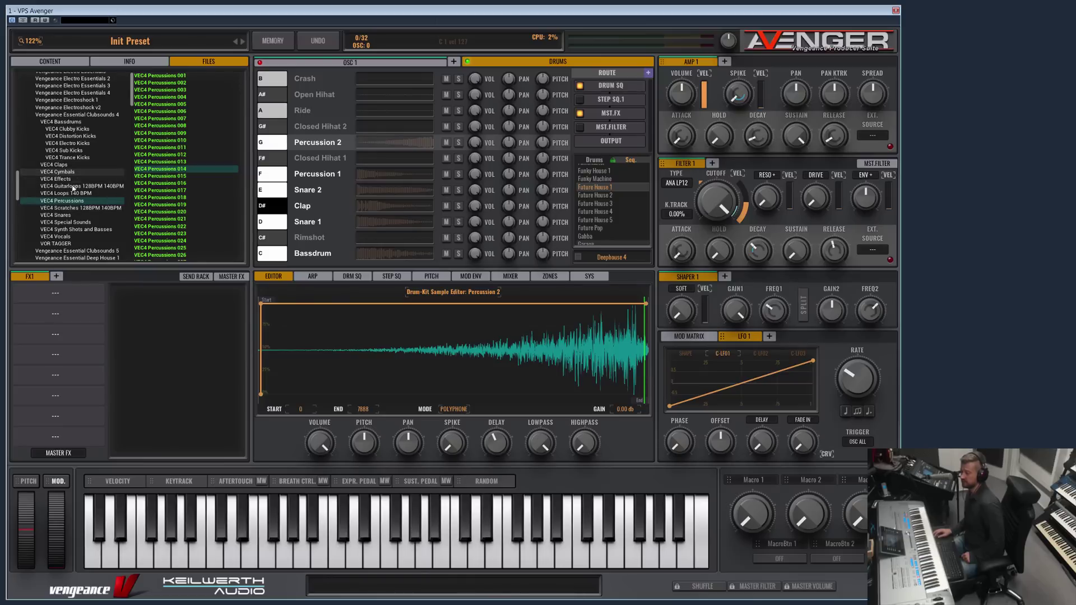
scroll(81, 190, "down", 3)
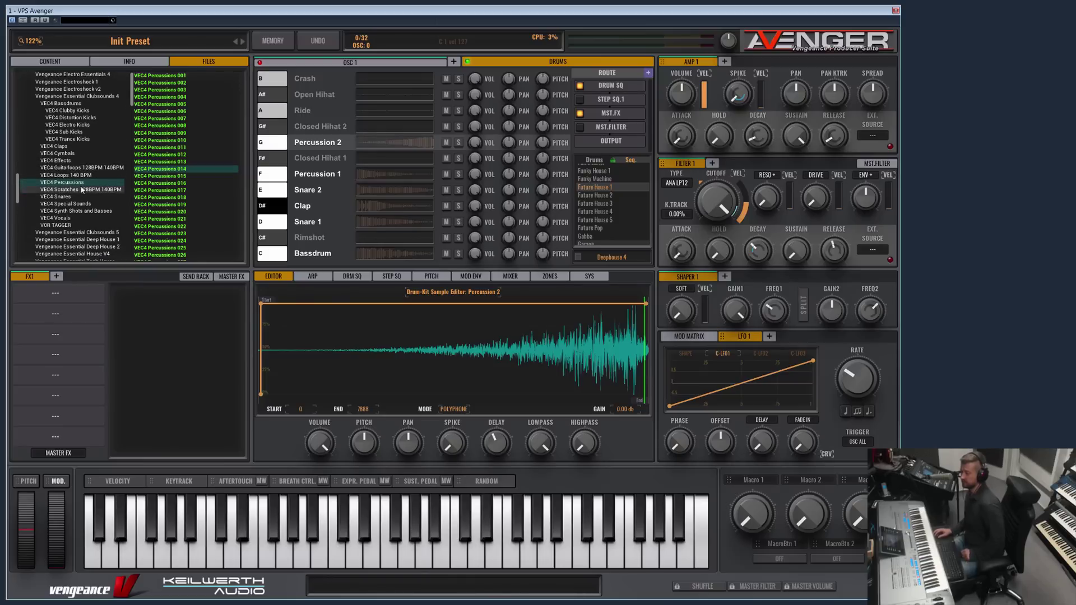
Clear all sequencer notes and fill the C row with quarter-note steps.
left_click(351, 276)
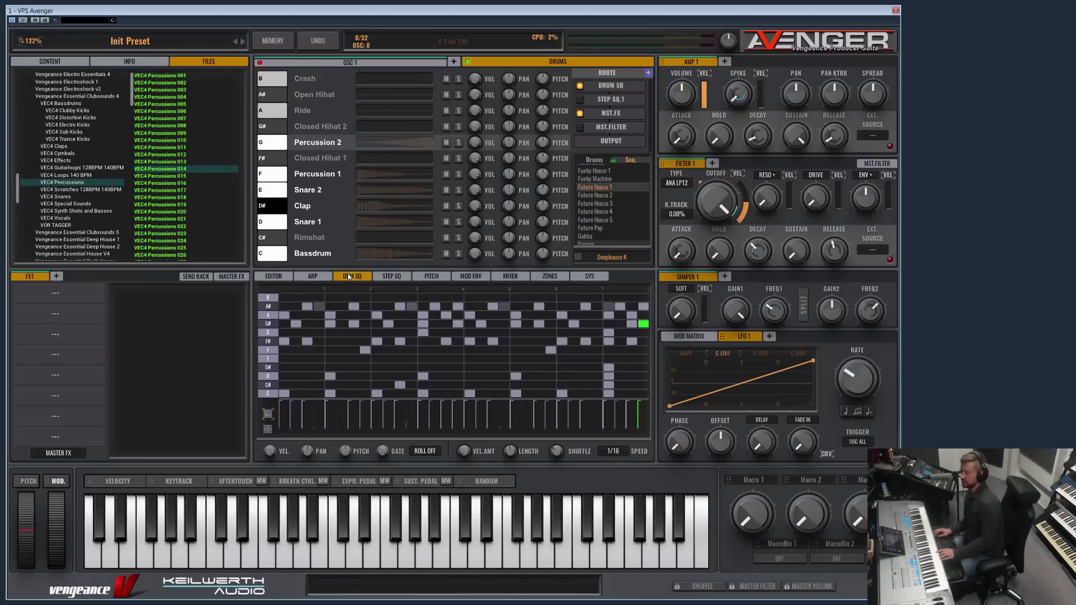
key("ctrl+a")
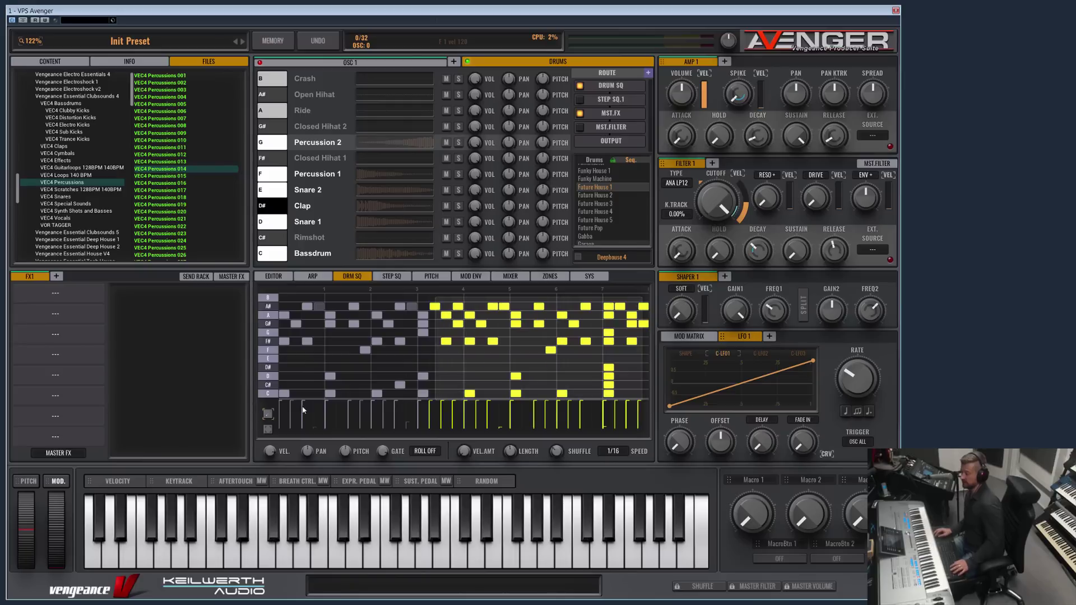
key("Delete")
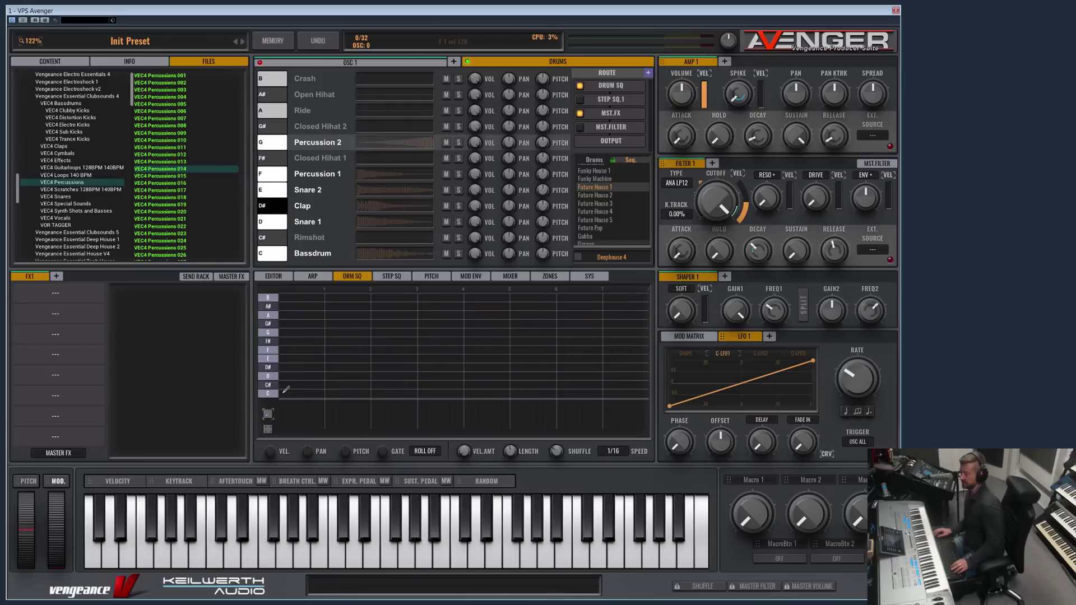
right_click(283, 393)
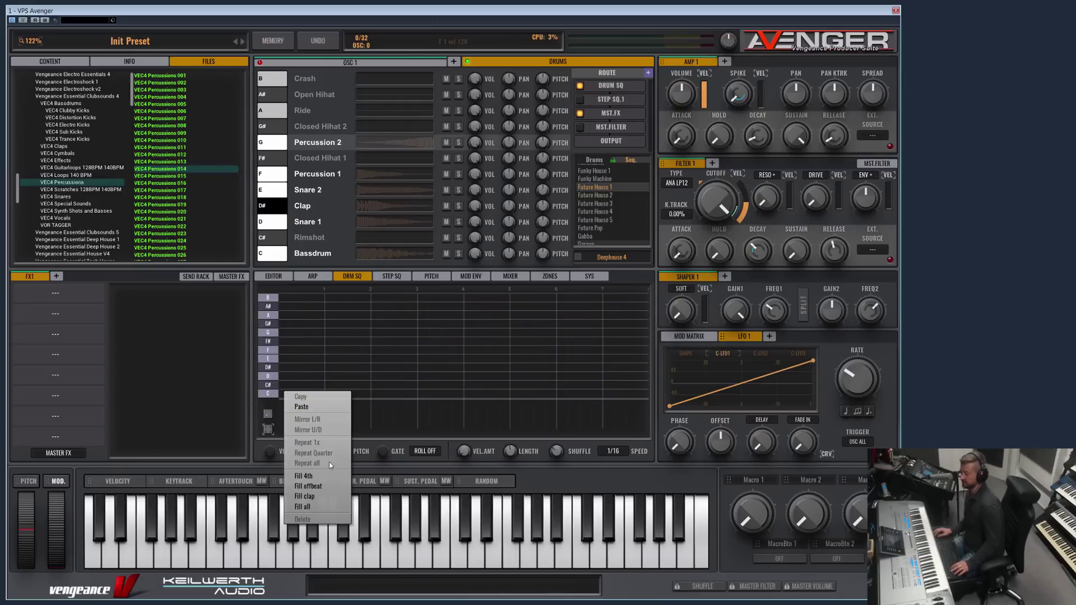
left_click(304, 476)
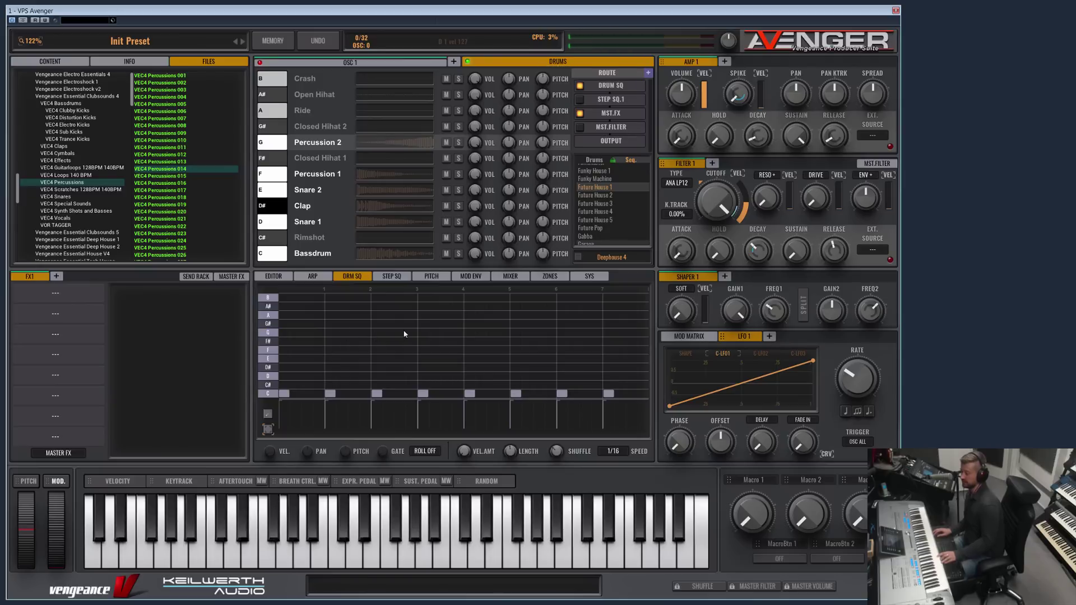
Add G-row hits at columns 3 and 7 and four D# hits across the bar.
left_click(423, 333)
left_click(608, 333)
left_click(330, 368)
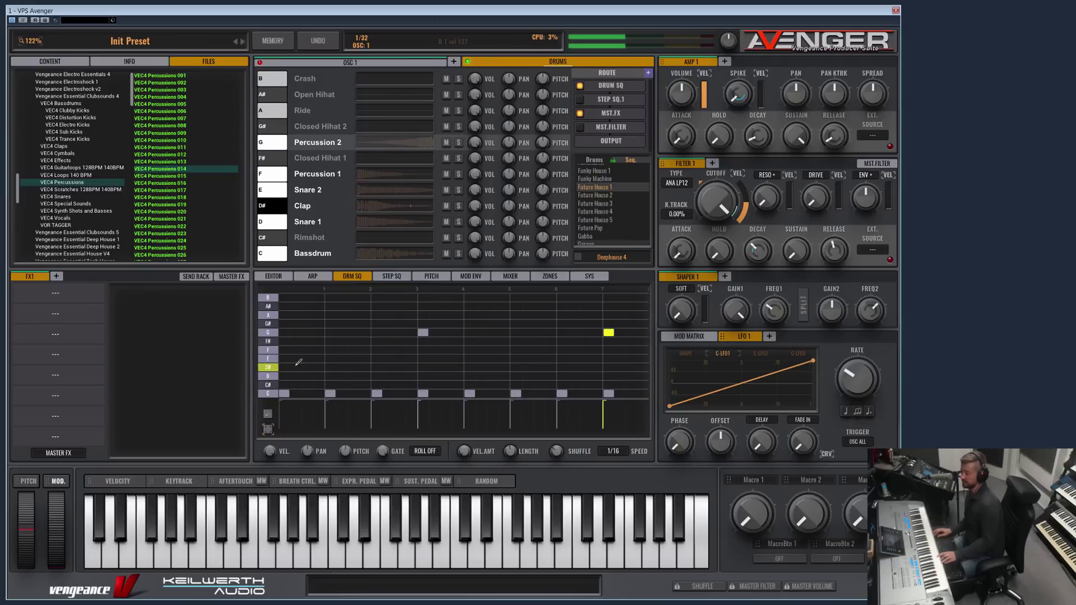
left_click(423, 368)
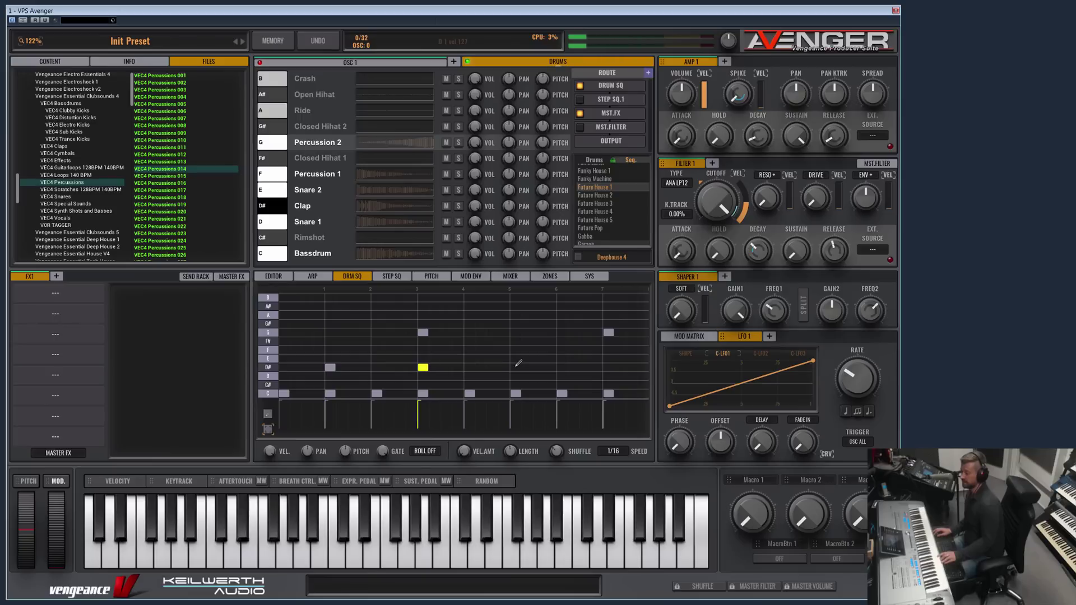
left_click(515, 368)
left_click(609, 367)
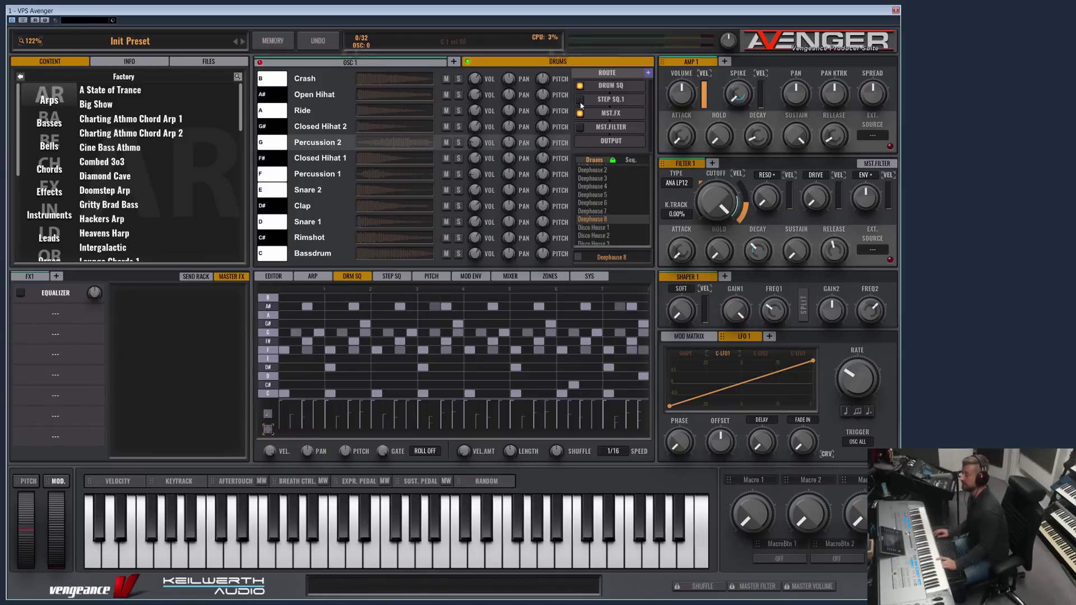
View the OSC 1 oscillator settings, then return to the Drums kit sample list.
left_click(389, 63)
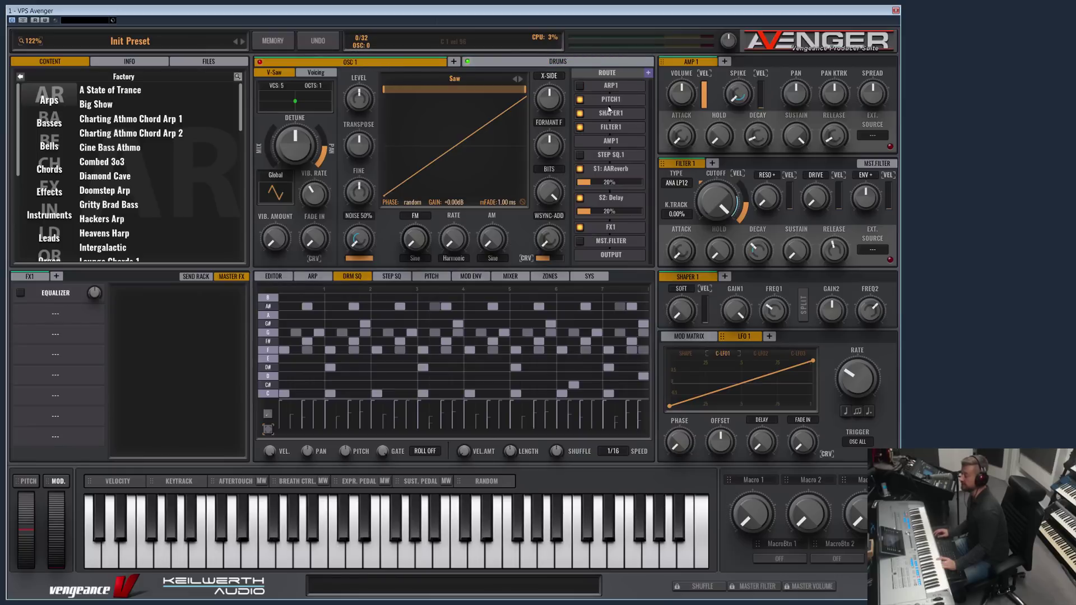
left_click(504, 61)
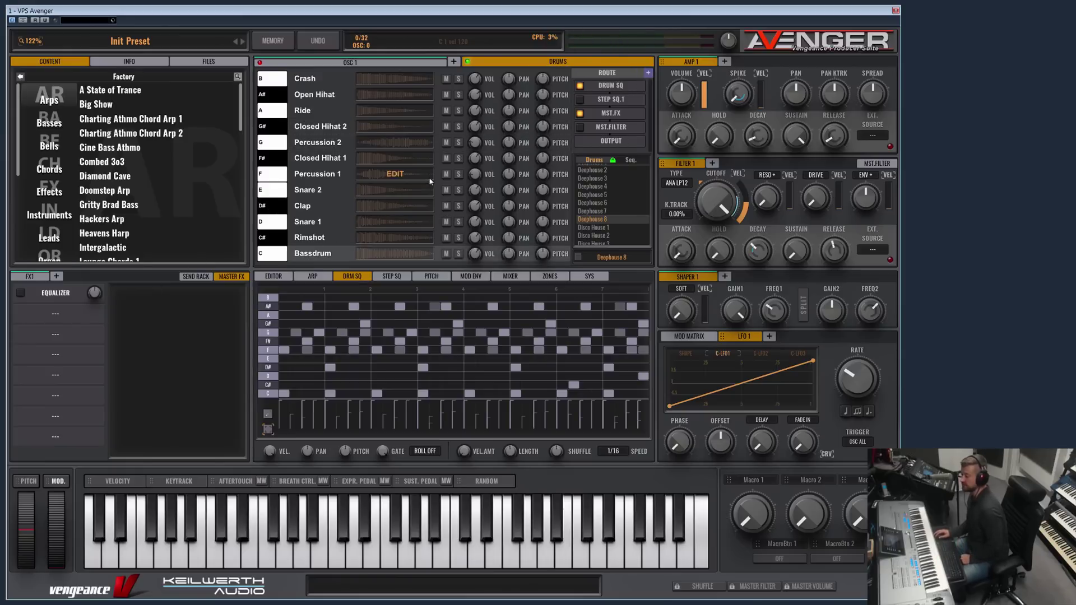
Route the Clap to the SFX1 AAReverb send and raise its send amount to 2%.
left_click(305, 206)
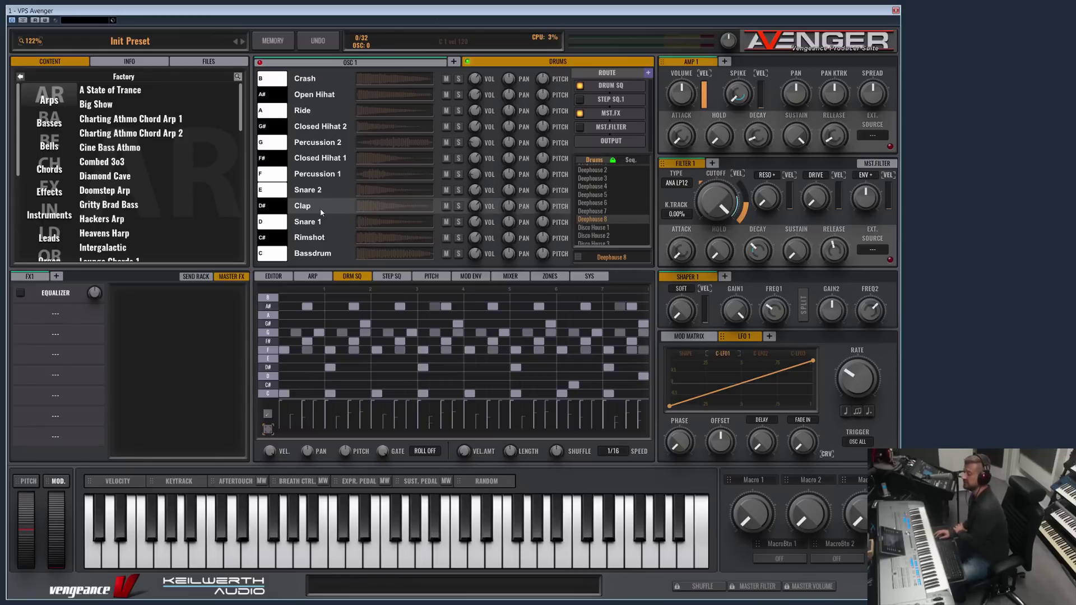
left_click(197, 276)
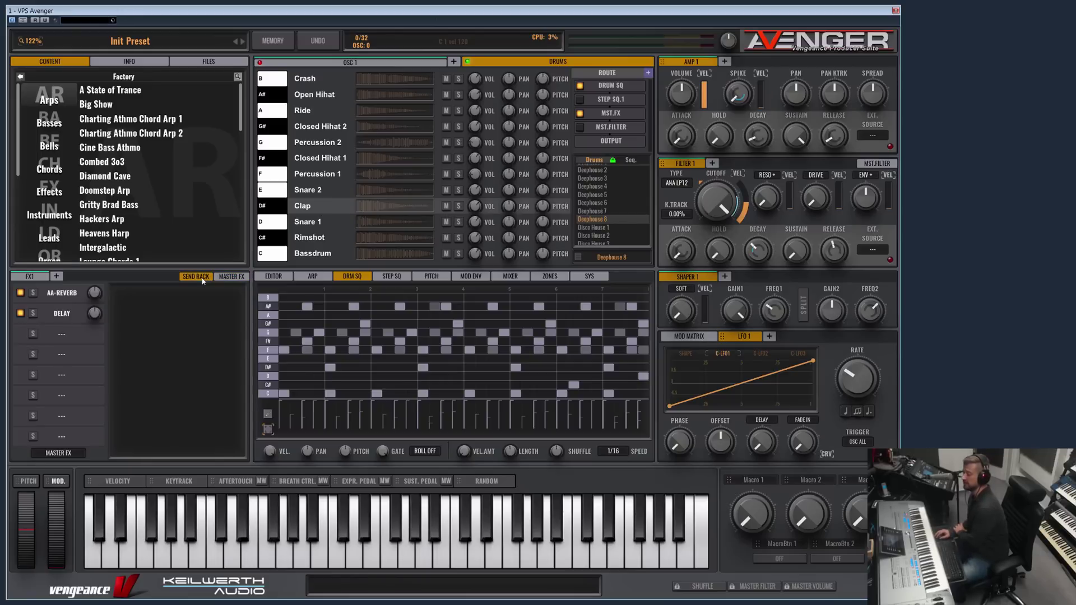
left_click(65, 293)
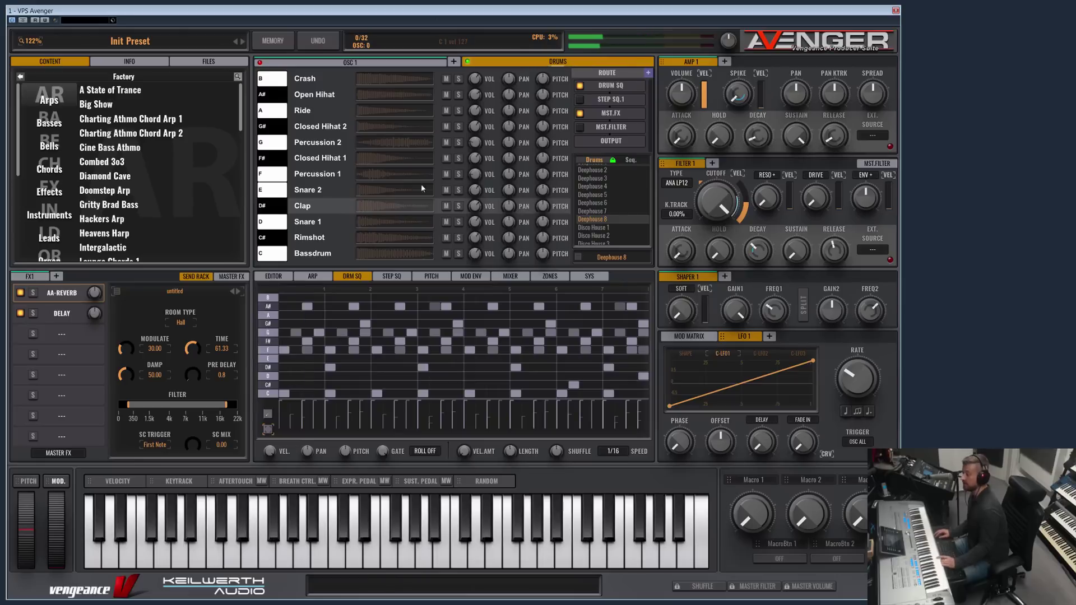
left_click(648, 73)
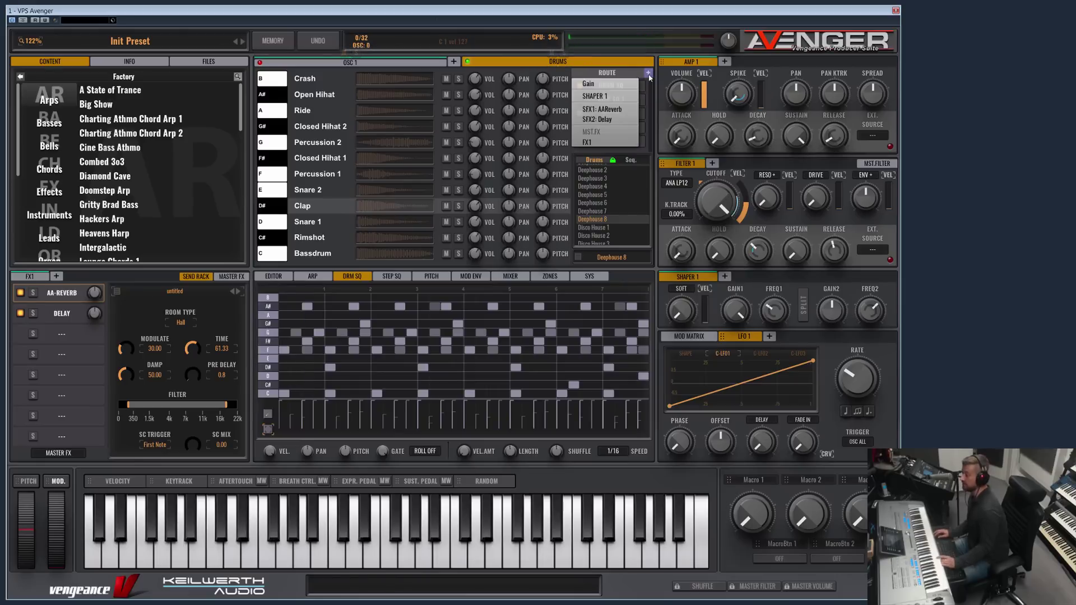
left_click(601, 110)
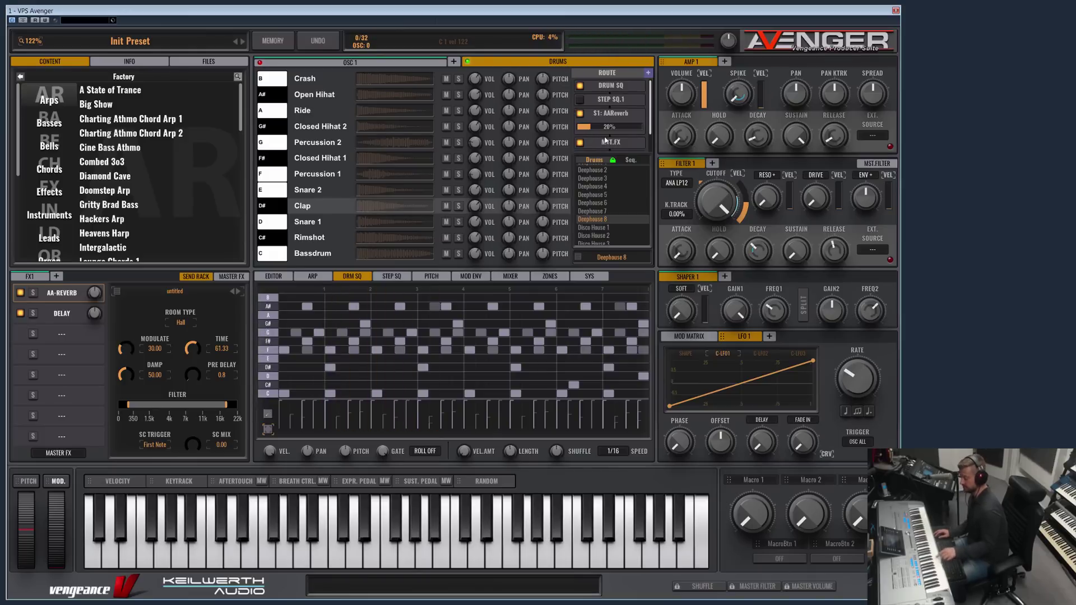
left_click_drag(606, 127, 576, 130)
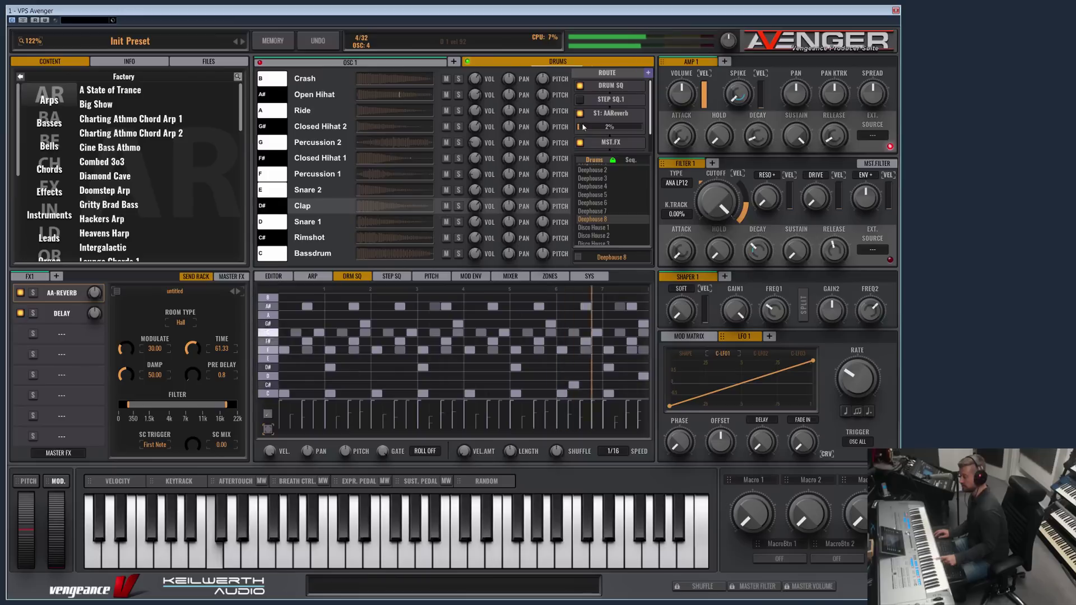
Send the Bassdrum to the Delay effect and set the delay time to 1/8D.
left_click(80, 309)
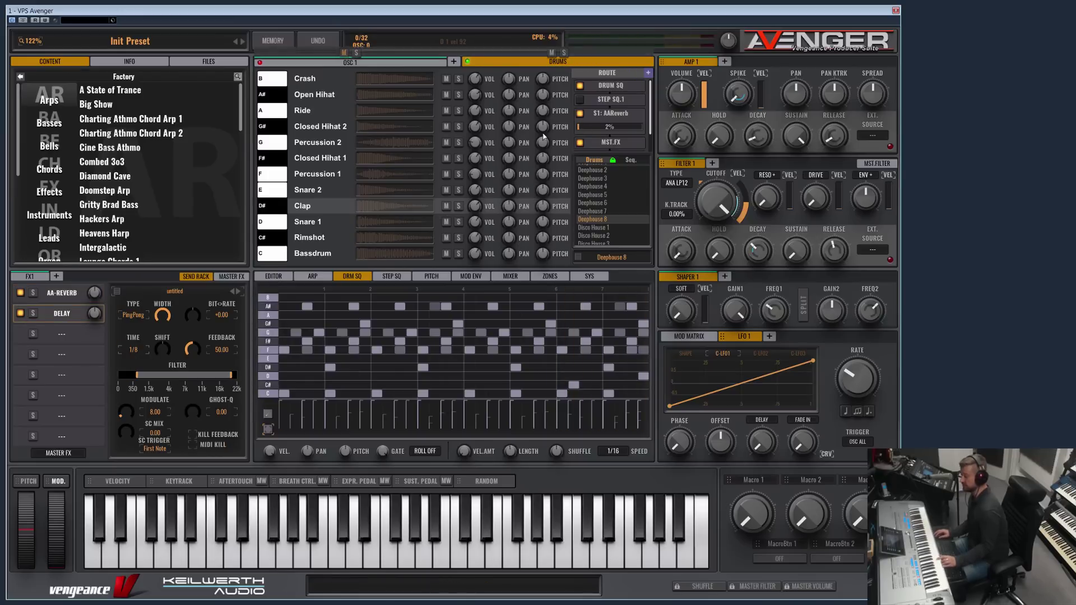
left_click(648, 73)
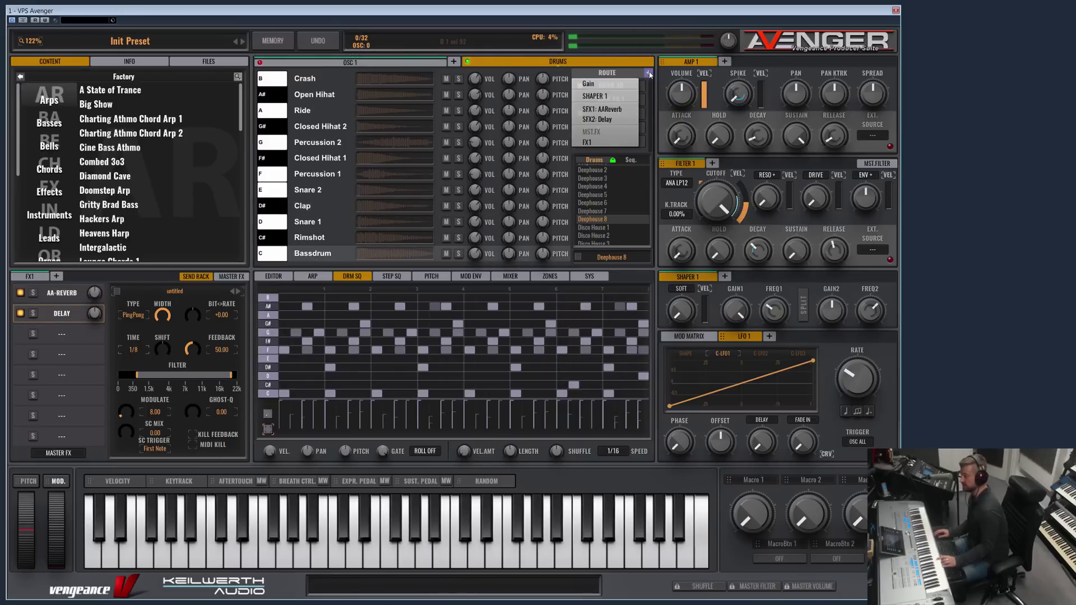
left_click(610, 119)
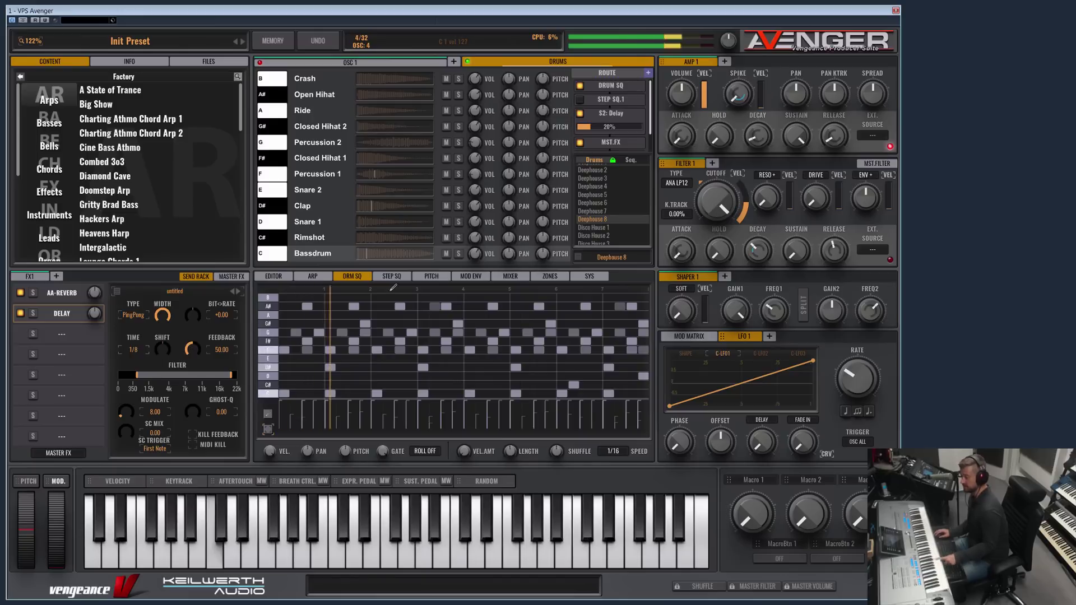
left_click(144, 352)
left_click(197, 381)
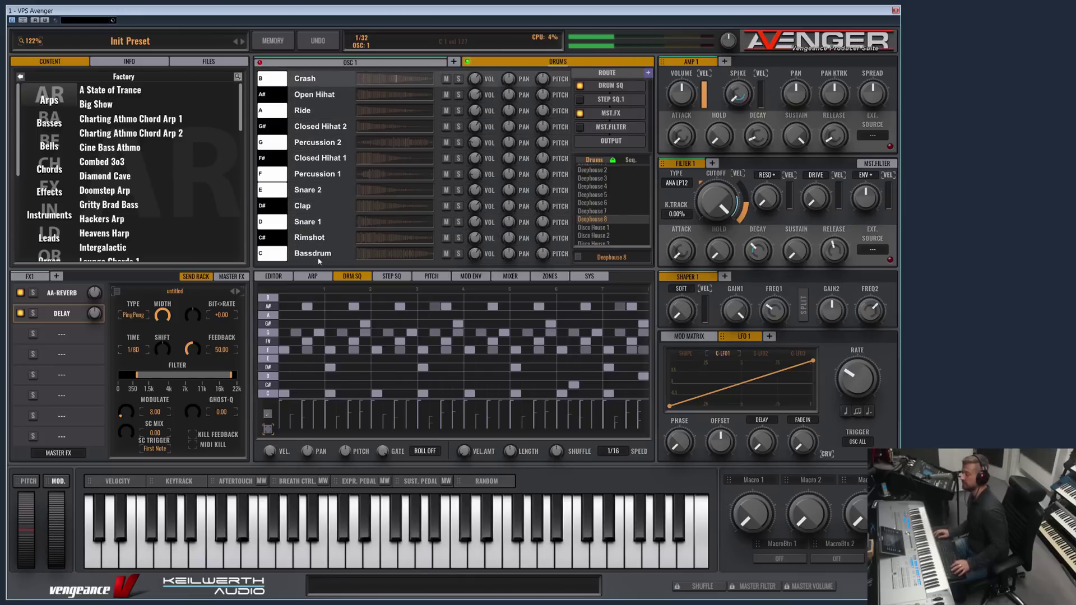
Add an SFX1 AAReverb send to another drum.
mouse_move(422, 223)
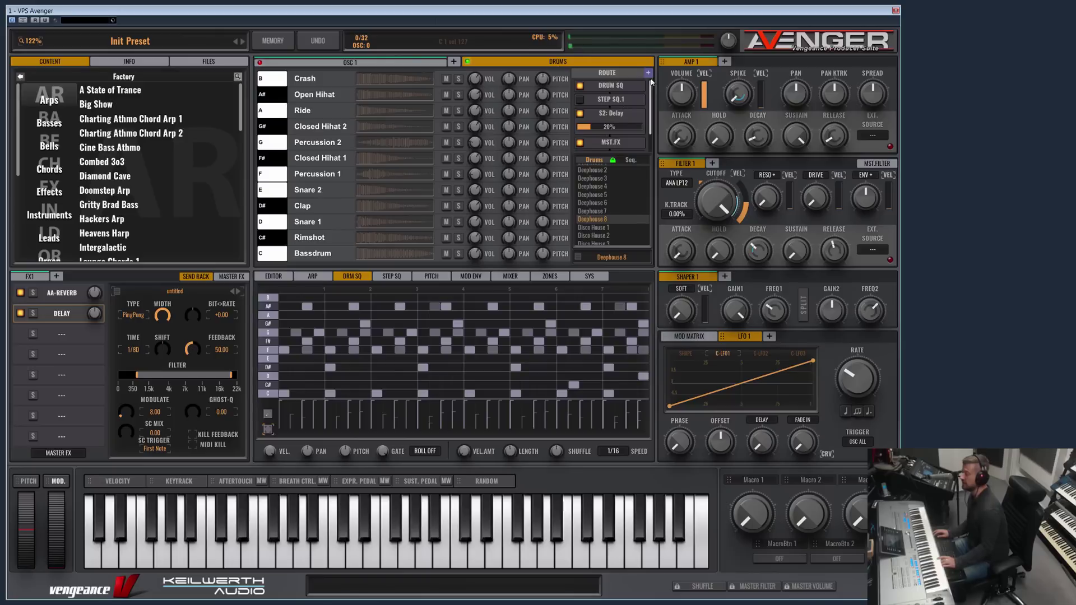
left_click(648, 73)
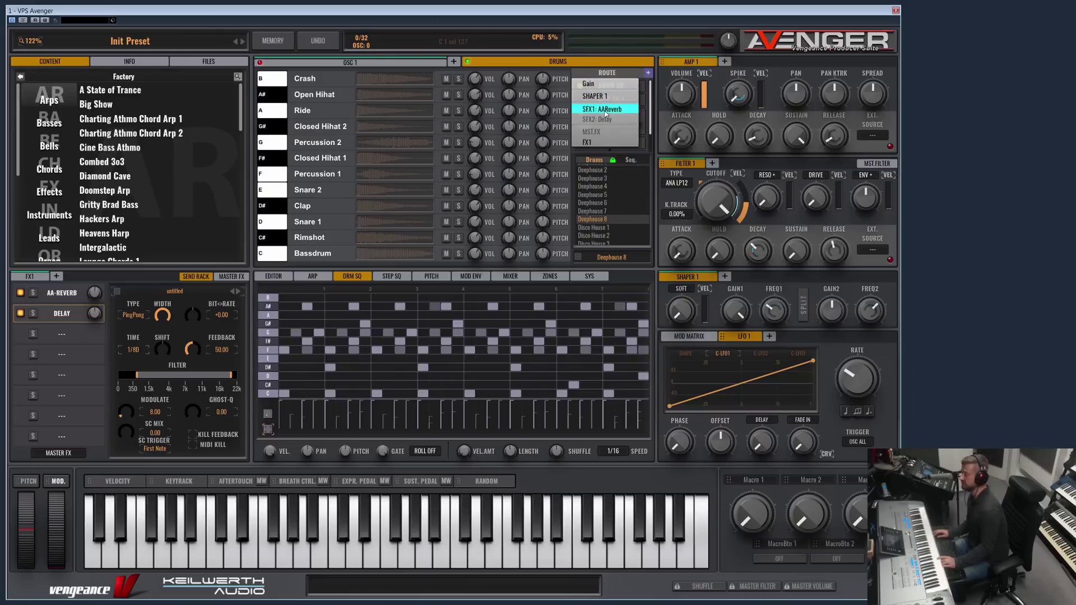
left_click(618, 110)
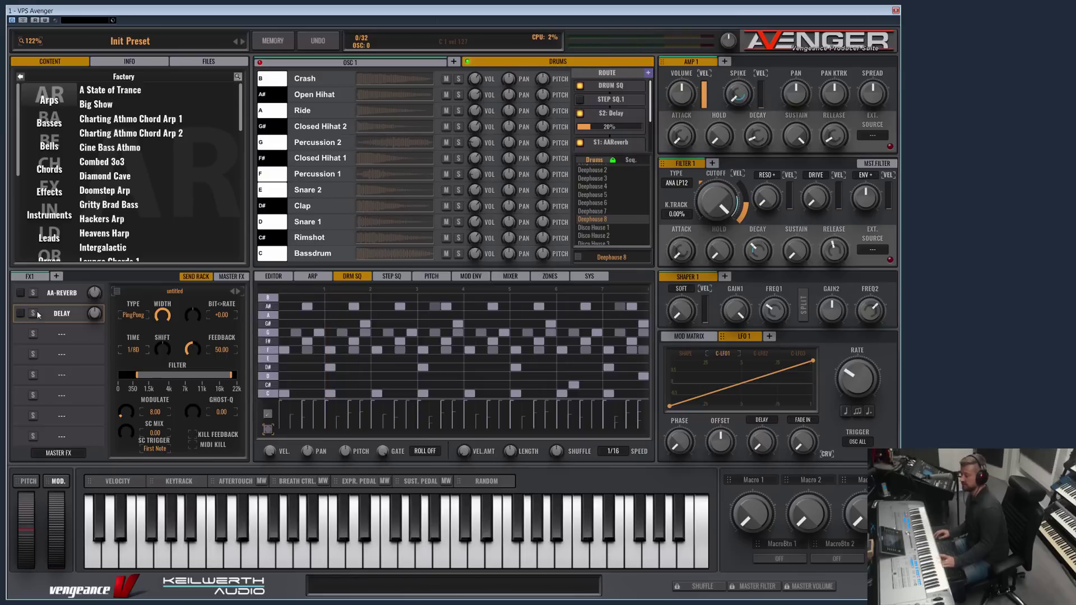
Keep the drum's master FX route set to MST.FX after auditioning the Crash.
scroll(621, 112, "down", 1)
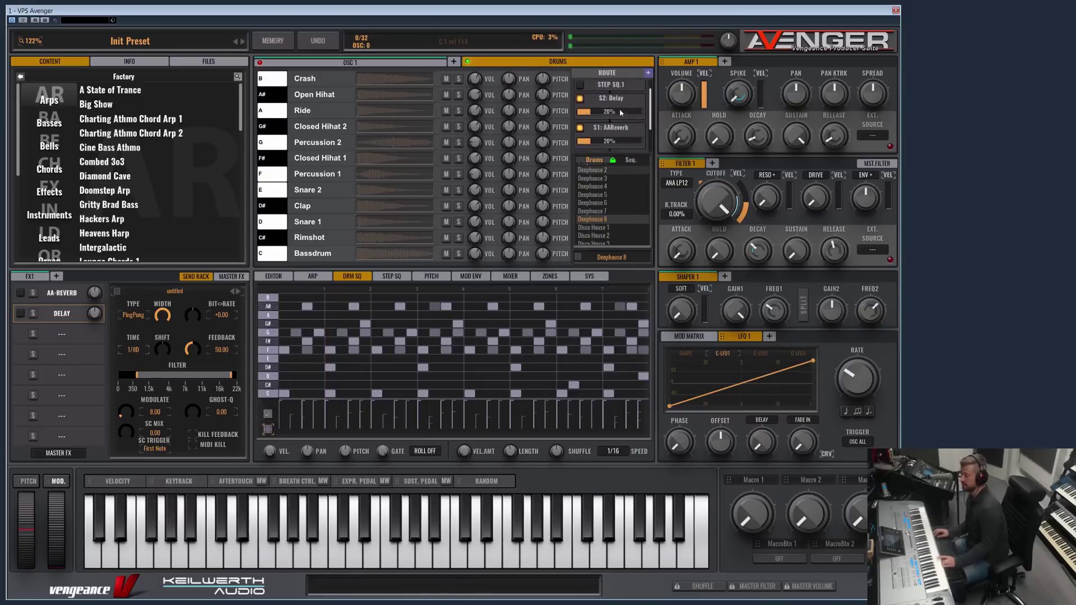
scroll(621, 112, "down", 3)
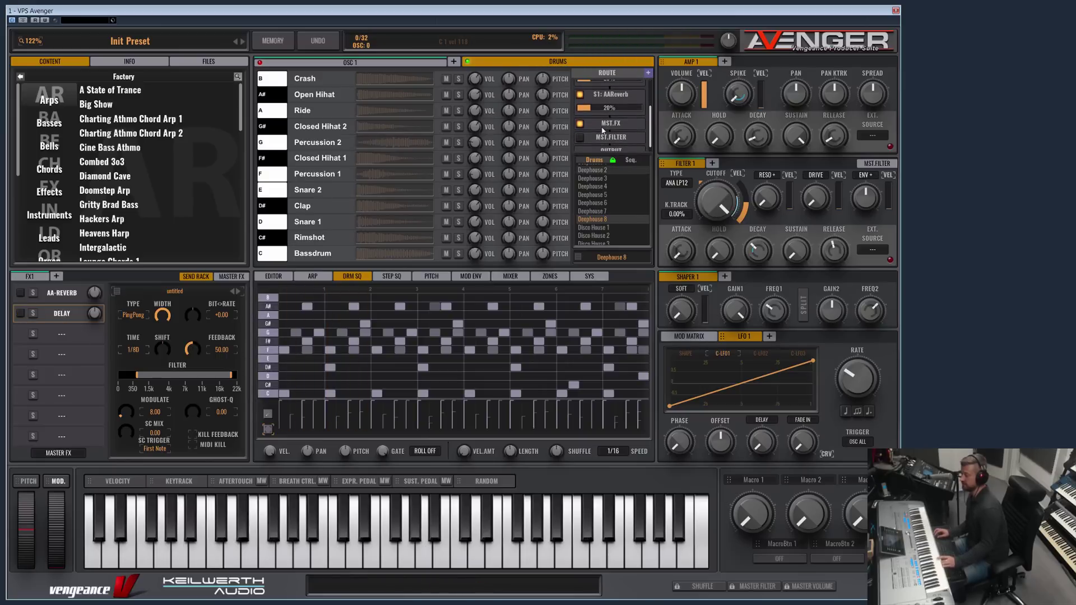
left_click(615, 125)
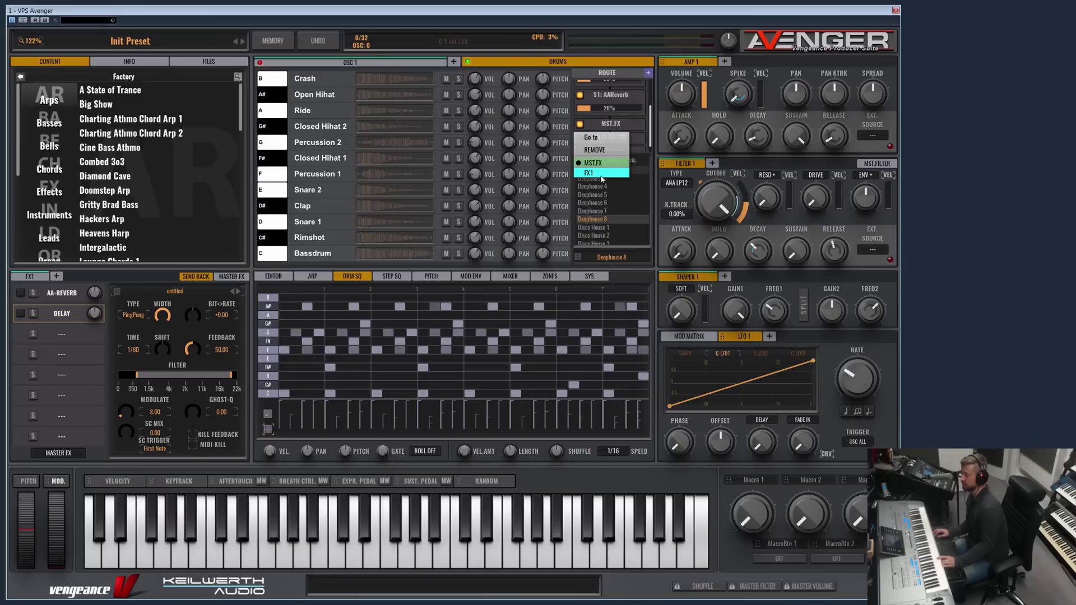
key("Escape")
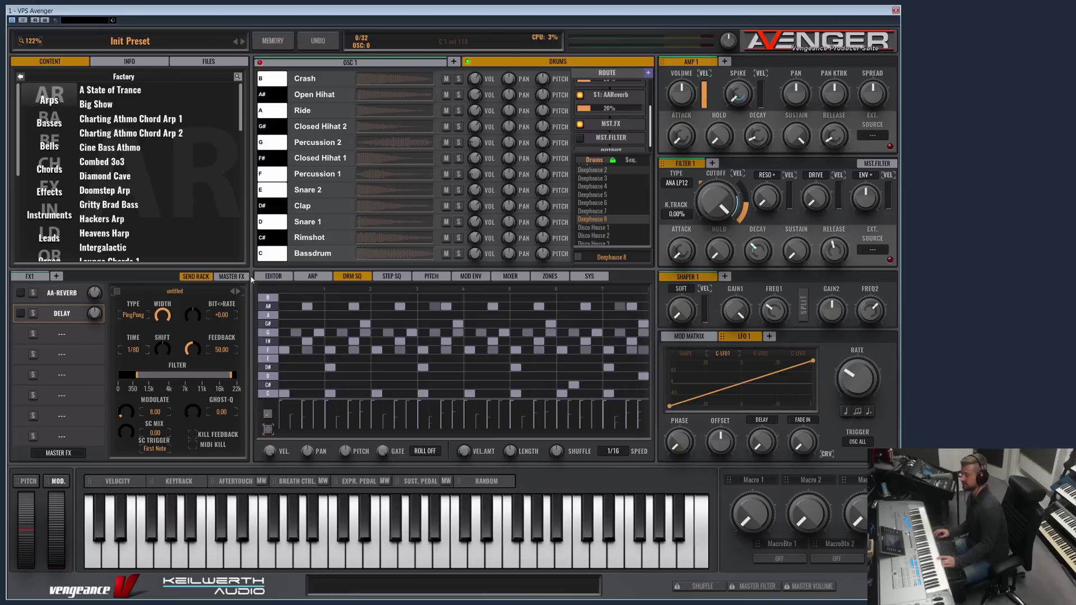
left_click(323, 83)
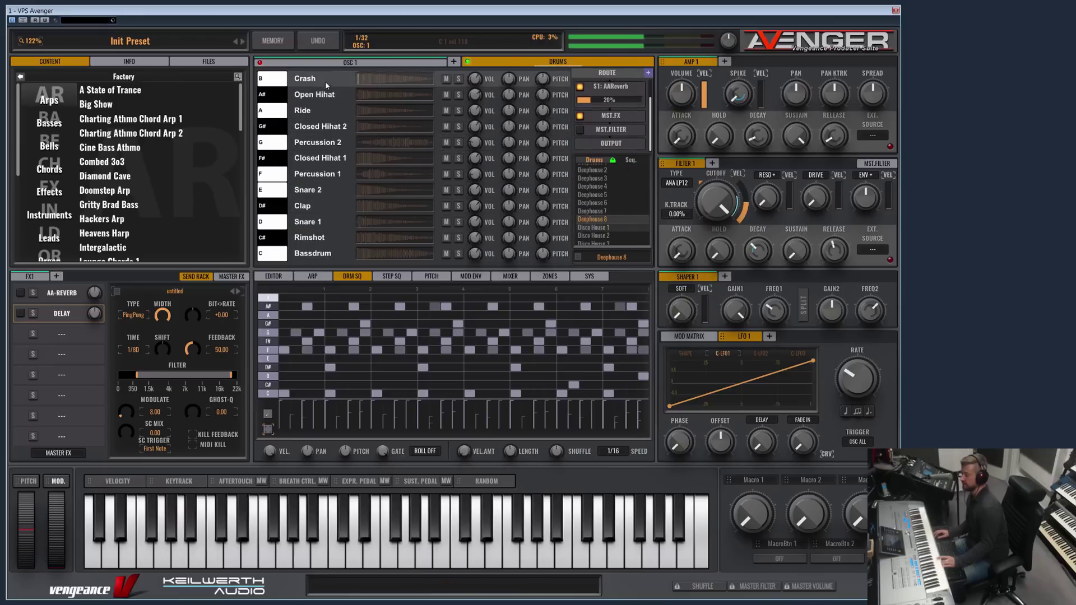
left_click(609, 122)
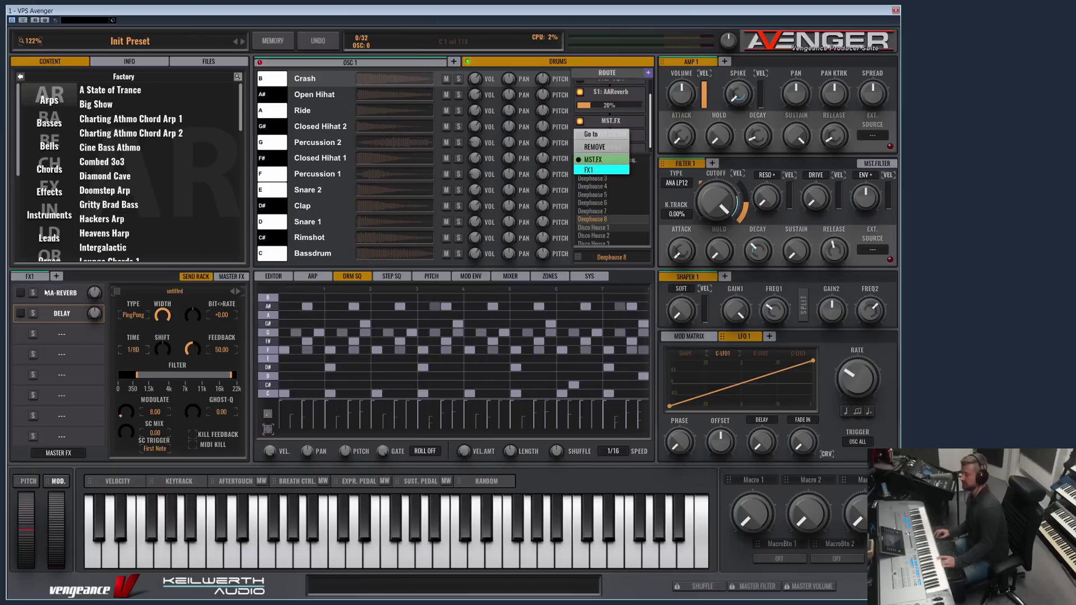
key("Up")
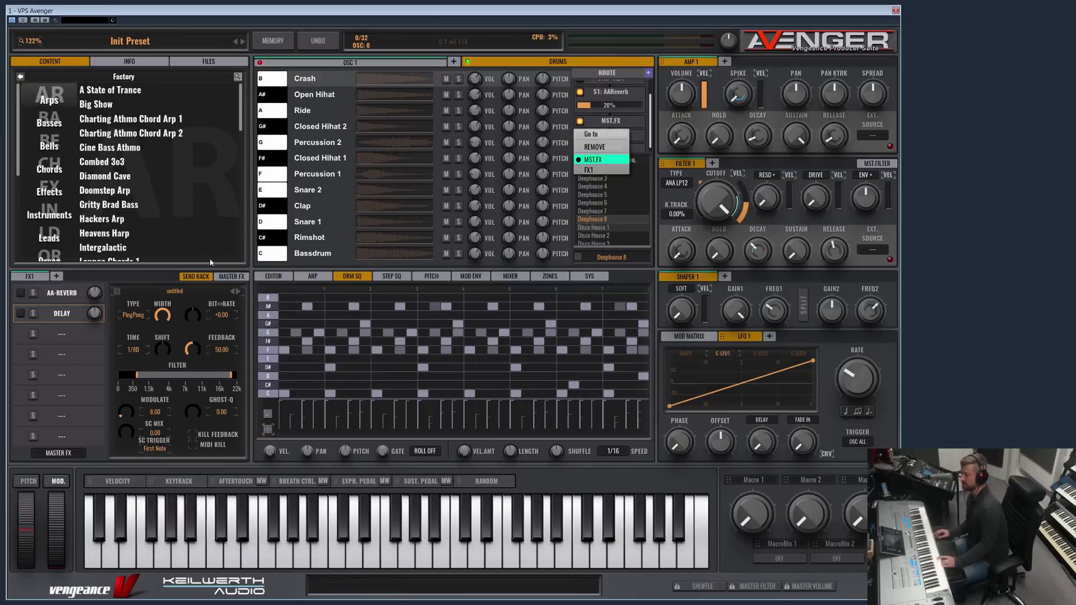
key("Return")
Raise a peak with the second band of the master Equalizer.
left_click(234, 277)
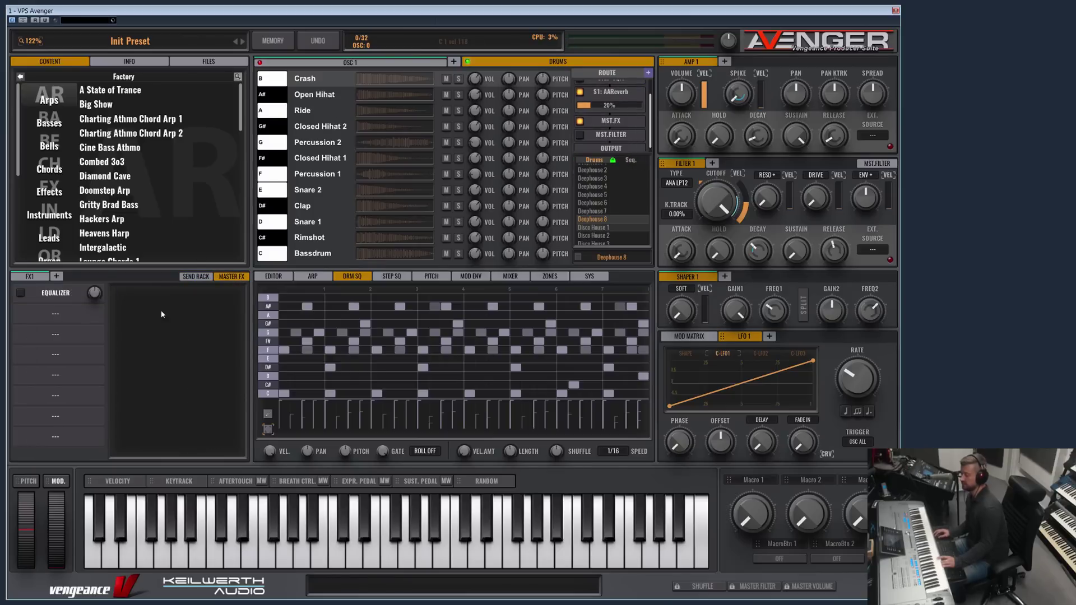
left_click(21, 292)
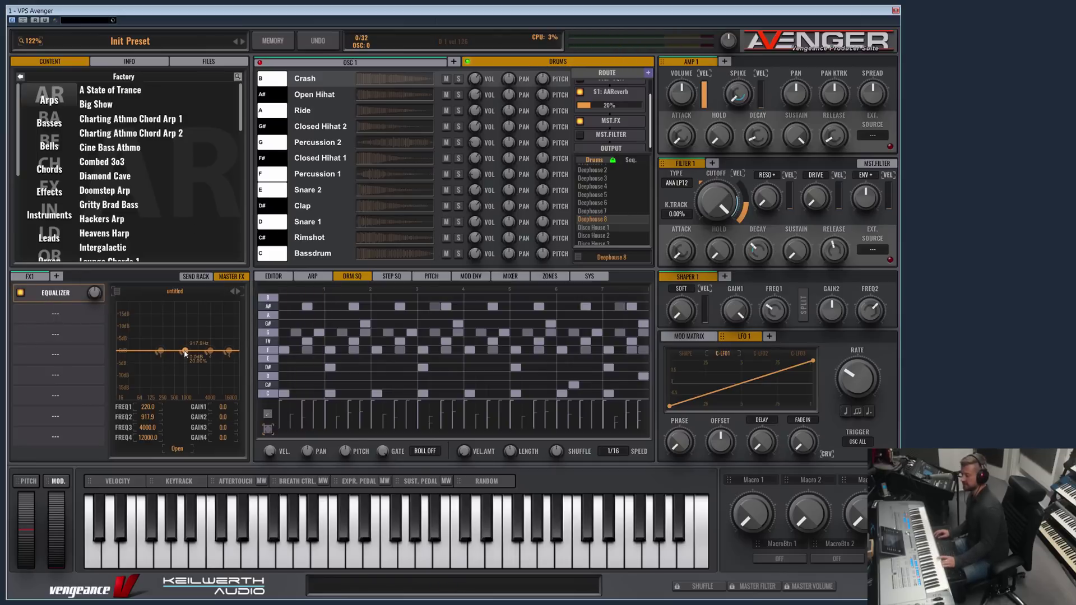
mouse_move(185, 353)
left_mouse_down()
mouse_move(199, 315)
mouse_move(163, 315)
mouse_move(218, 348)
mouse_move(179, 341)
left_mouse_up()
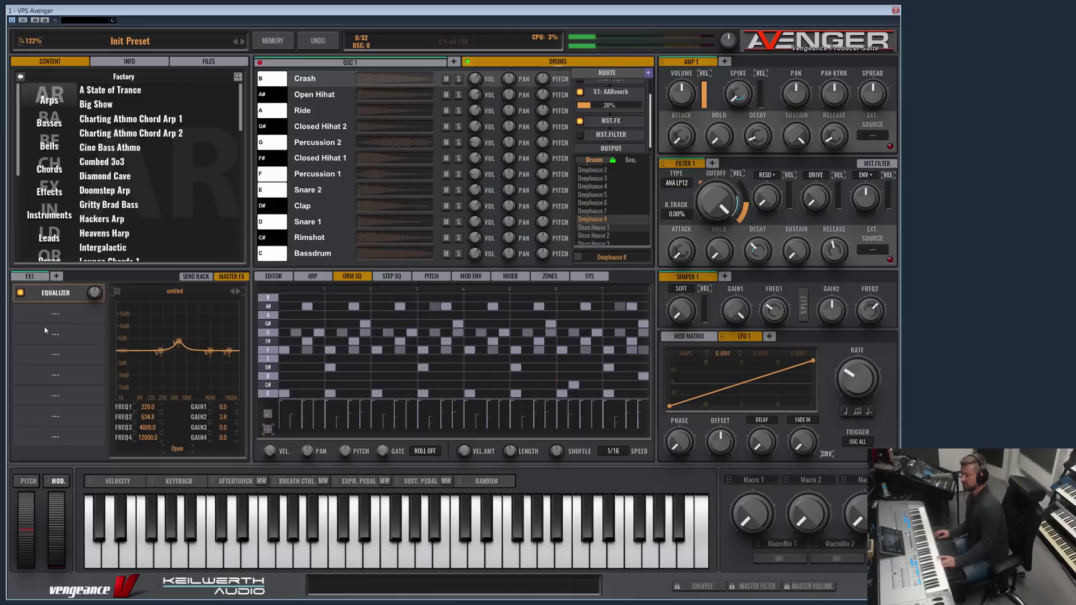
Add a second master effect, trying Vintage Flanger and then Vintage Phaser.
left_click(46, 331)
left_click(115, 331)
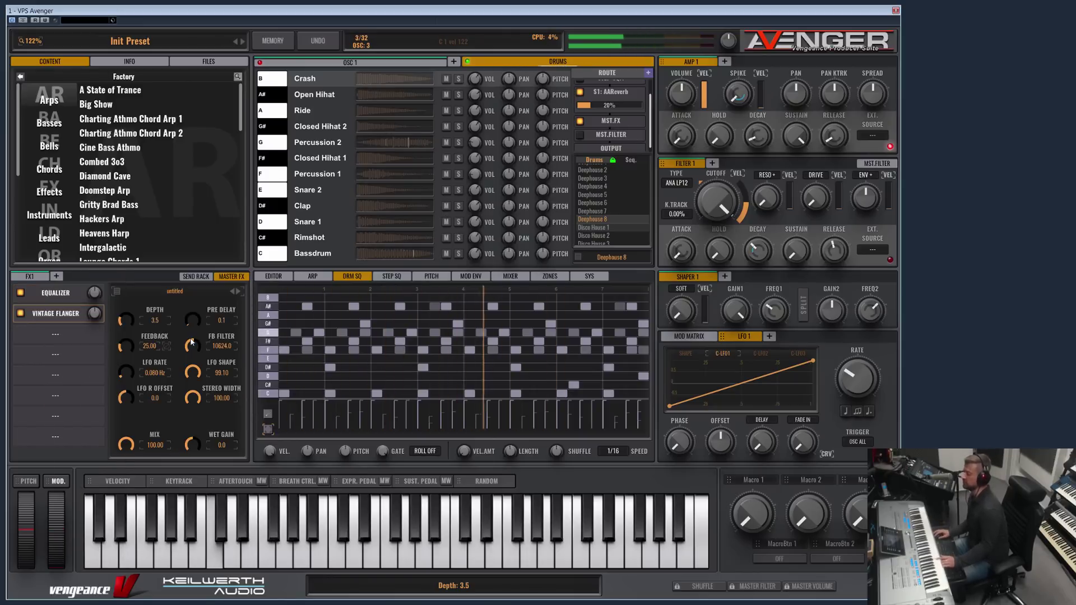
left_click(54, 314)
left_click(106, 336)
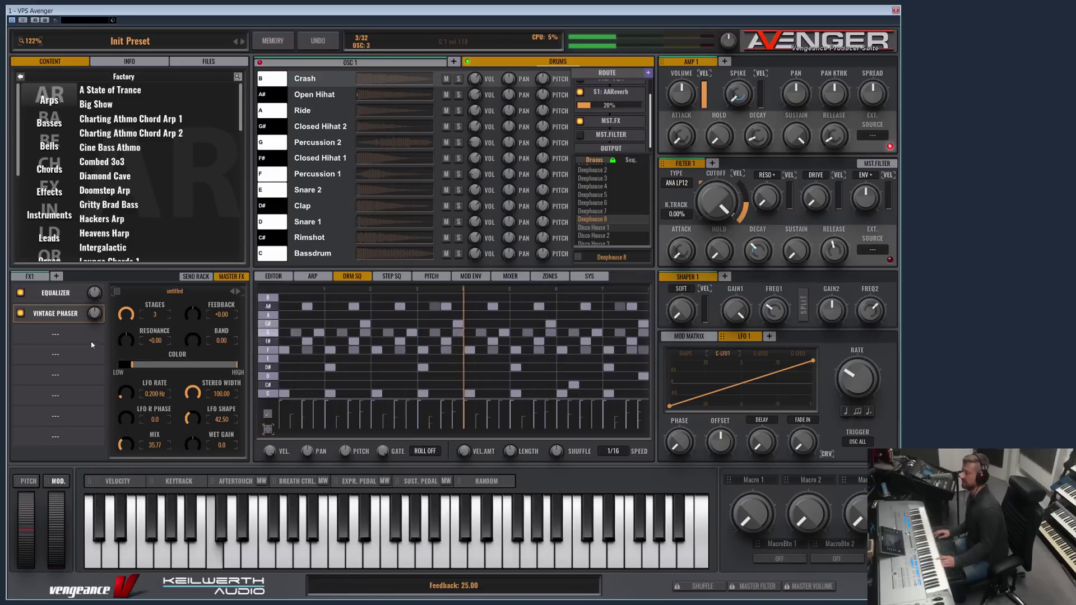
Put an MB Limiter in the slot and step through presets A Bit Of Mayhem to Brutalon 3.
left_click(55, 313)
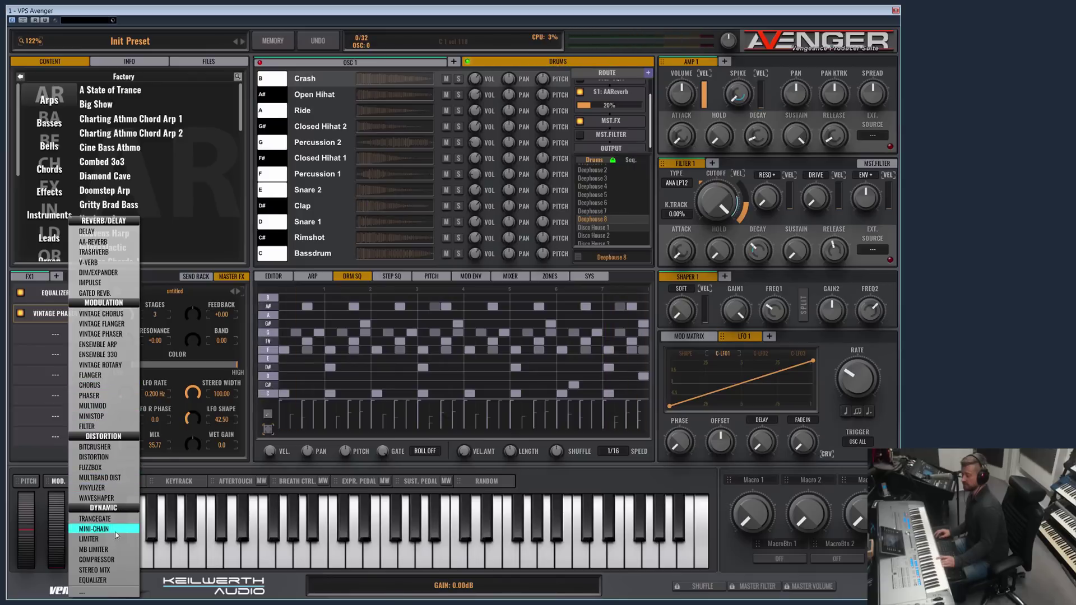
left_click(115, 550)
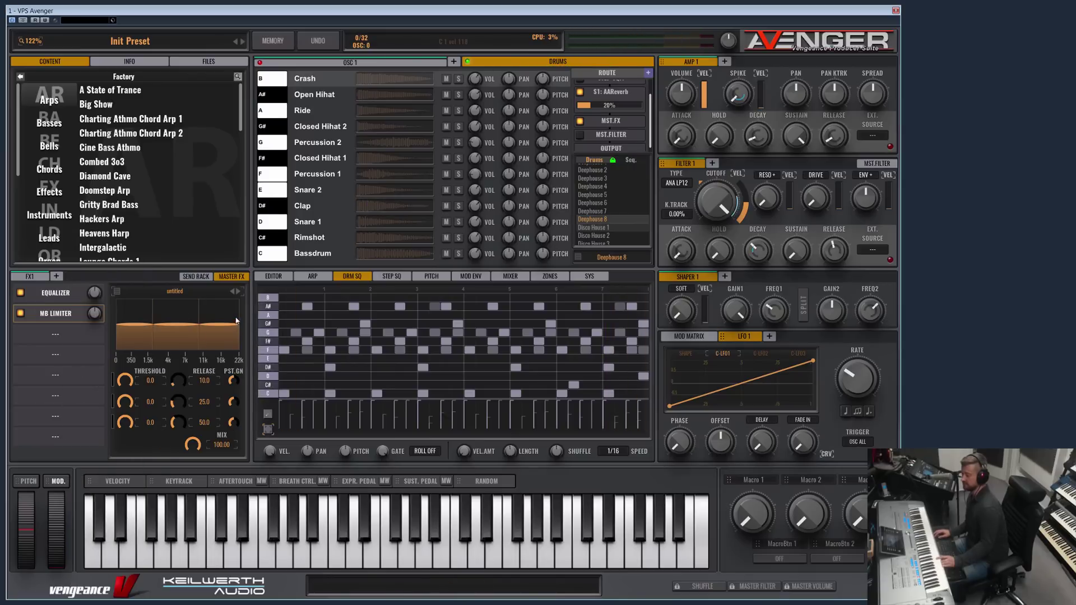
left_click(241, 290)
left_click(201, 300)
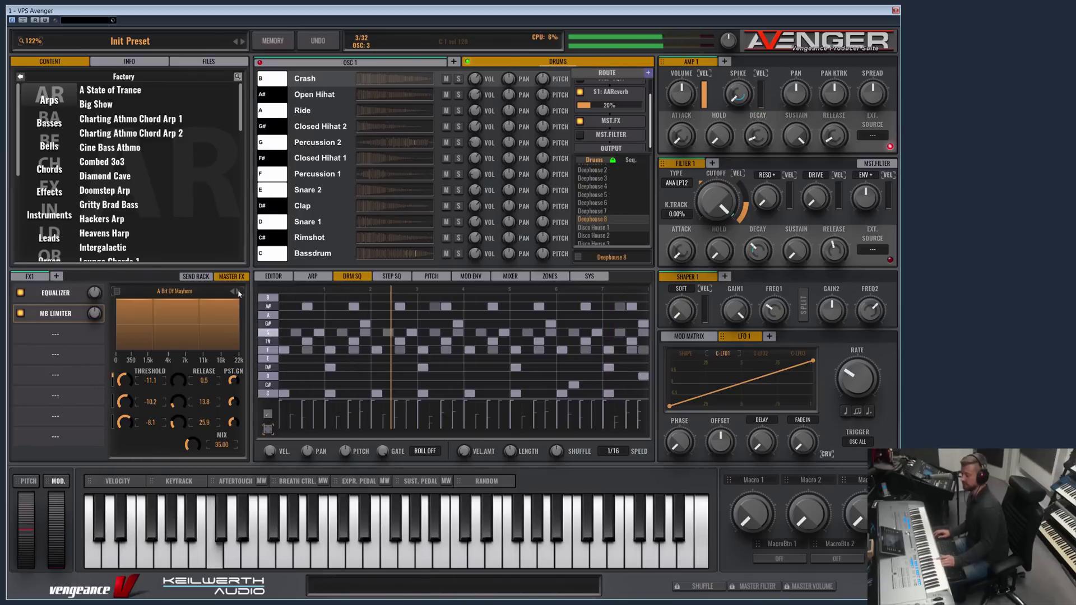
left_click(239, 291)
left_click(238, 291)
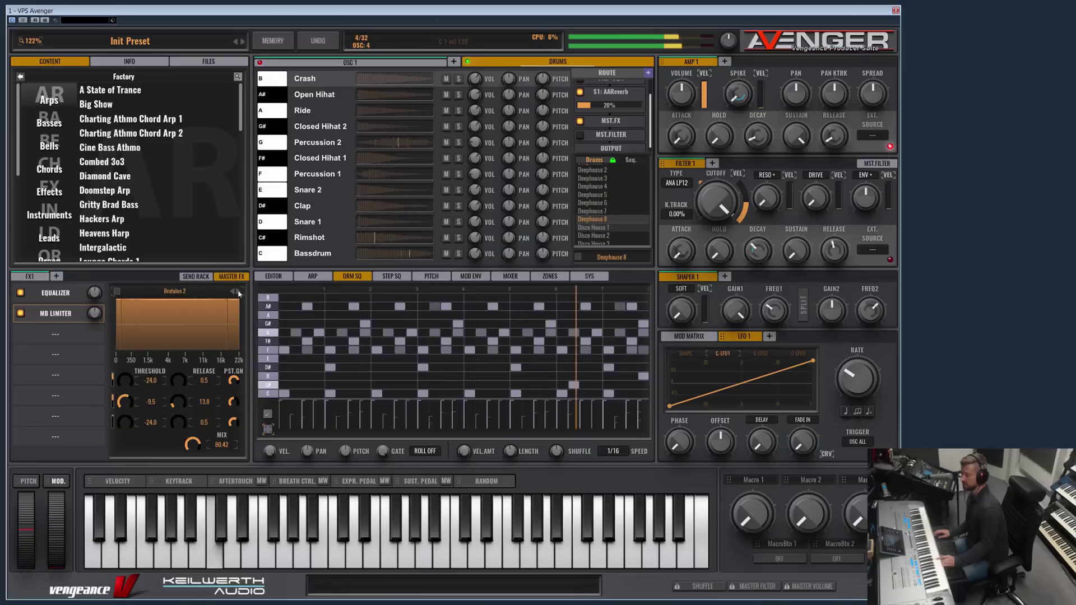
left_click(238, 292)
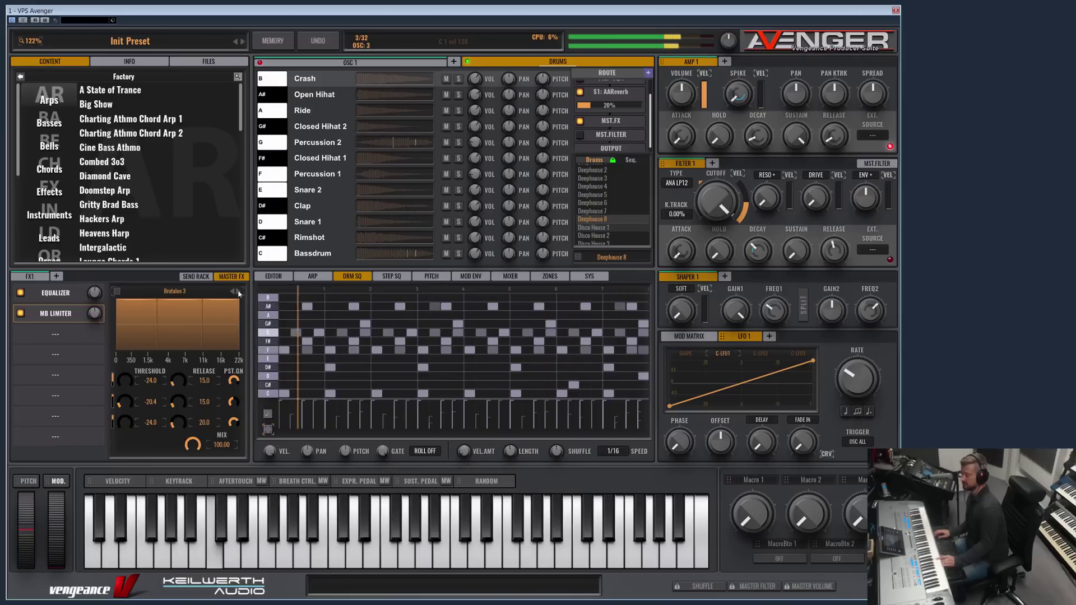
Replace the limiter with a Compressor using the Drumloop Enhancer preset.
left_click(71, 314)
left_click(106, 559)
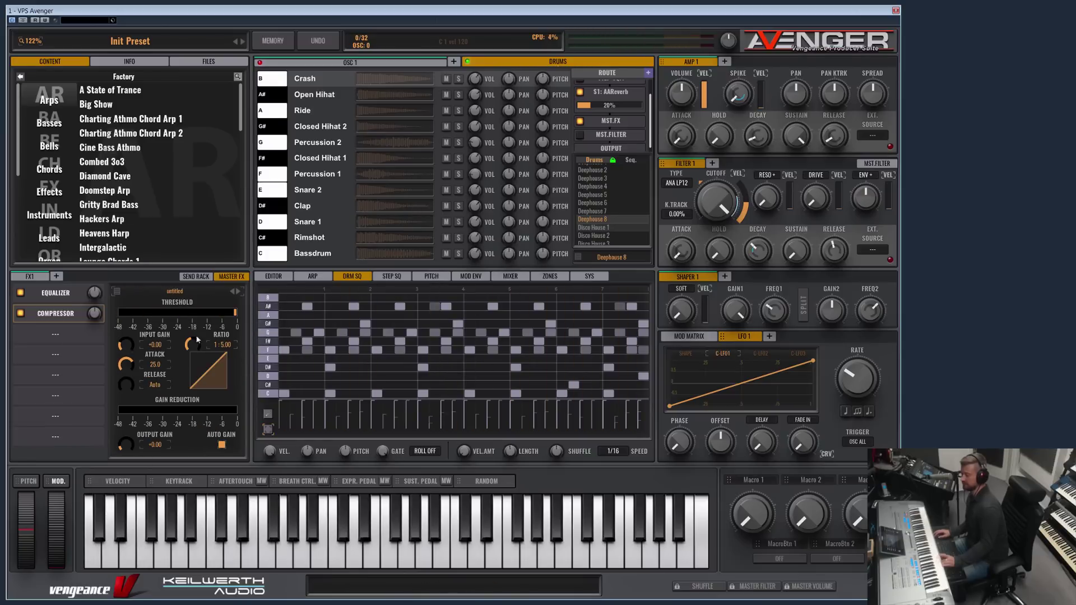
left_click(239, 291)
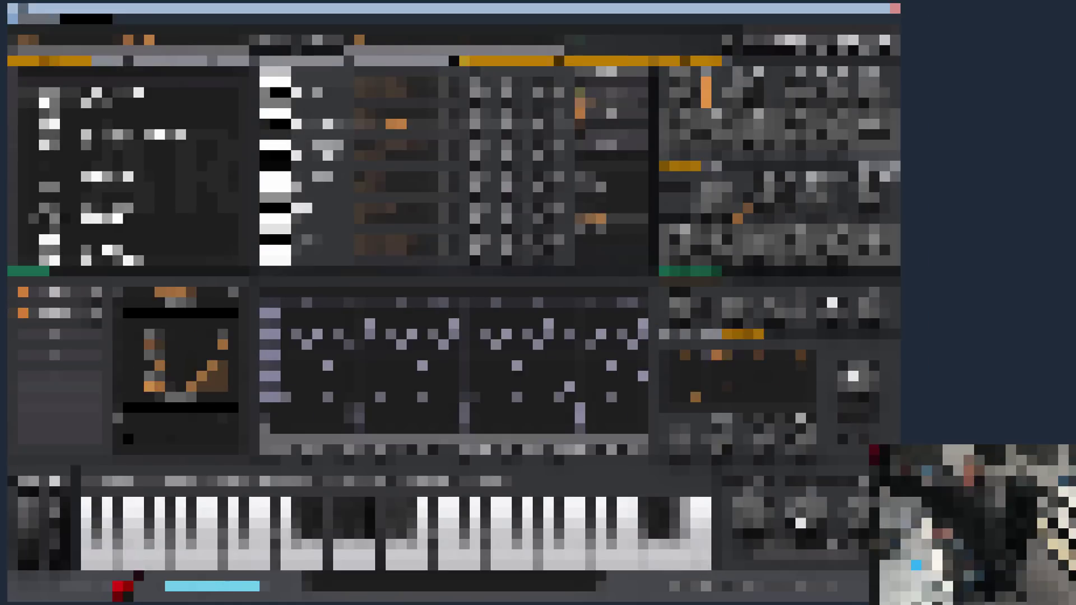
scroll(615, 109, "up", 2)
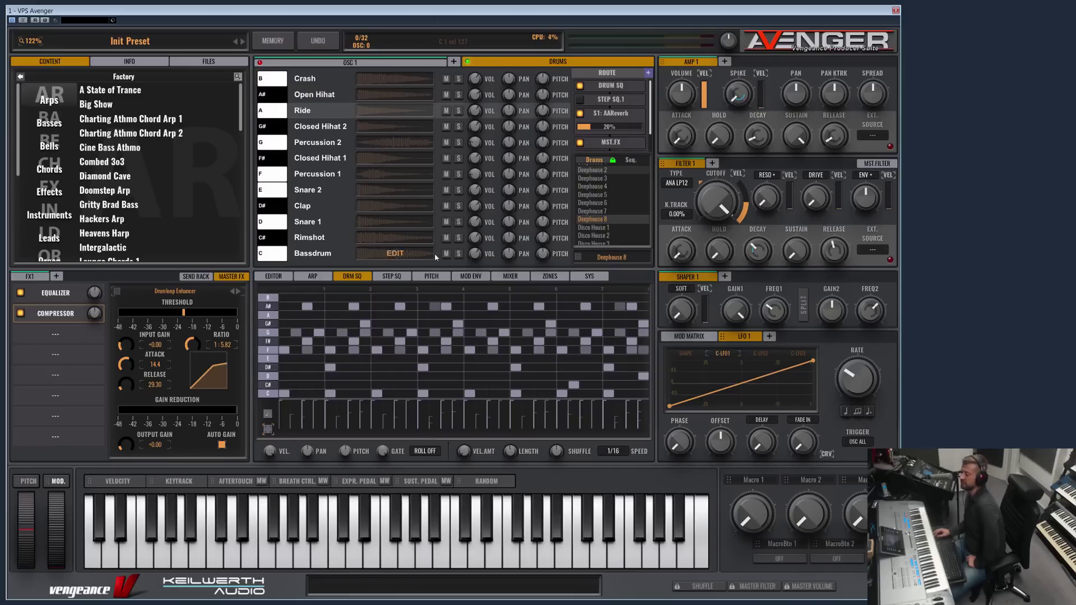
In the drum mixer, lower the Clap to about -17 dB and raise Percussion 2 to about -1.5 dB.
left_click(510, 276)
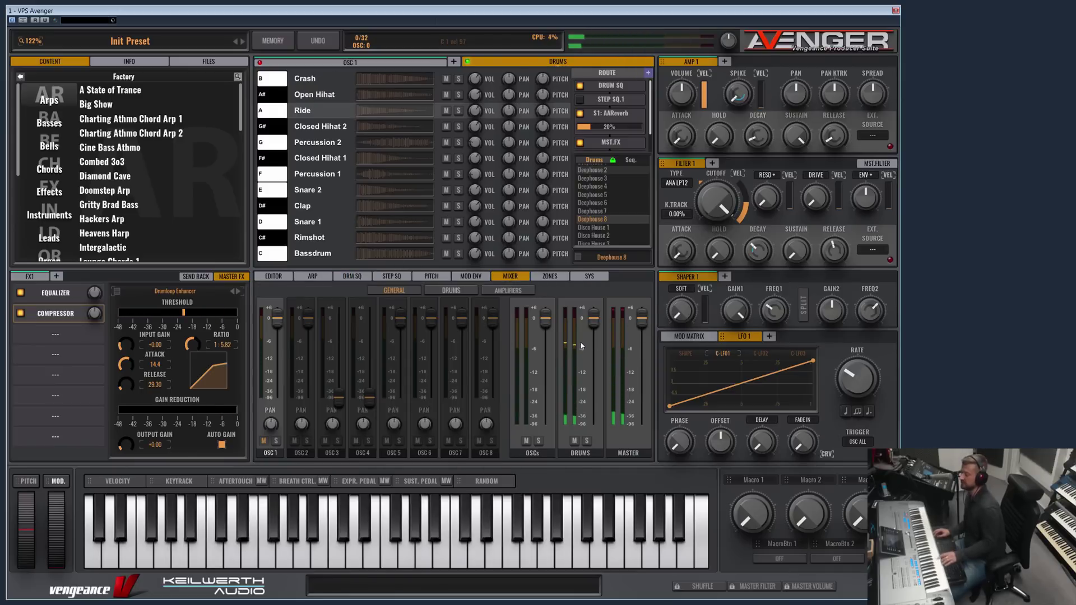
left_click(451, 291)
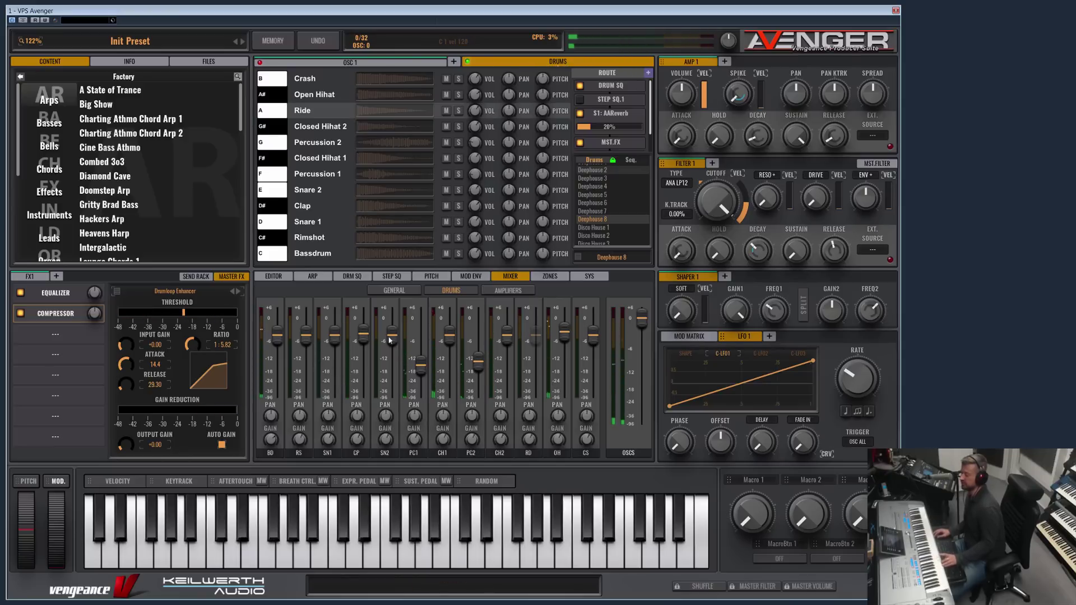
mouse_move(363, 335)
left_mouse_down()
mouse_move(363, 373)
mouse_move(363, 332)
left_mouse_up()
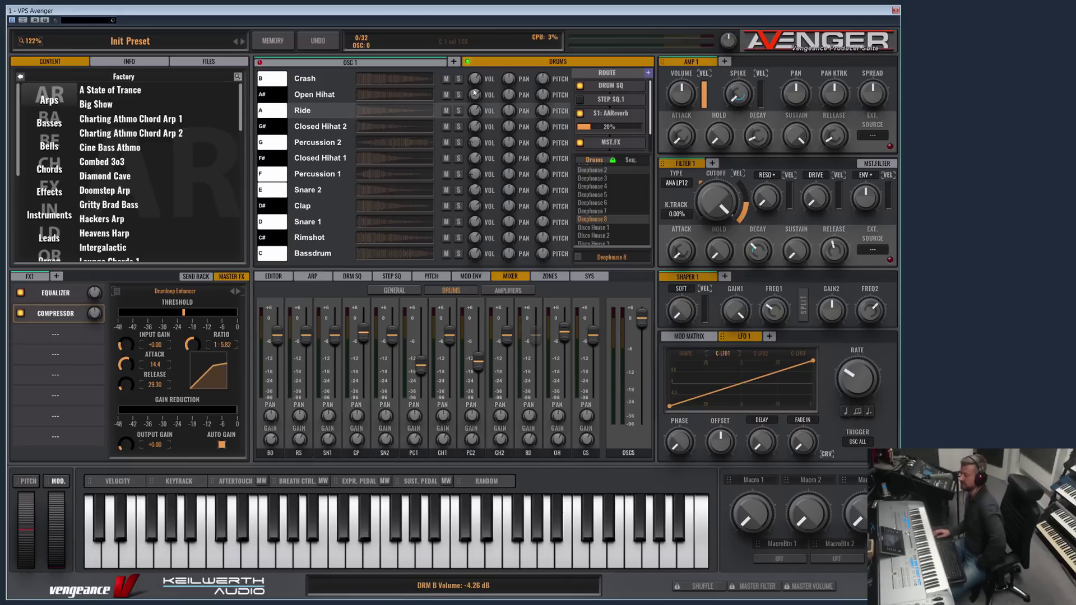
left_click_drag(474, 142, 478, 139)
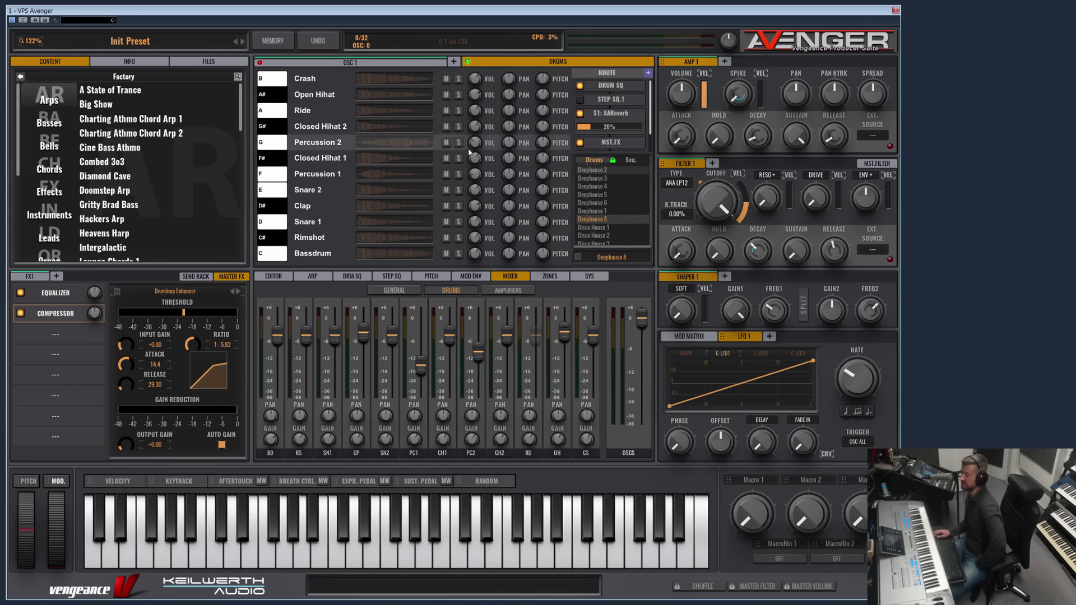
left_click_drag(478, 353, 480, 326)
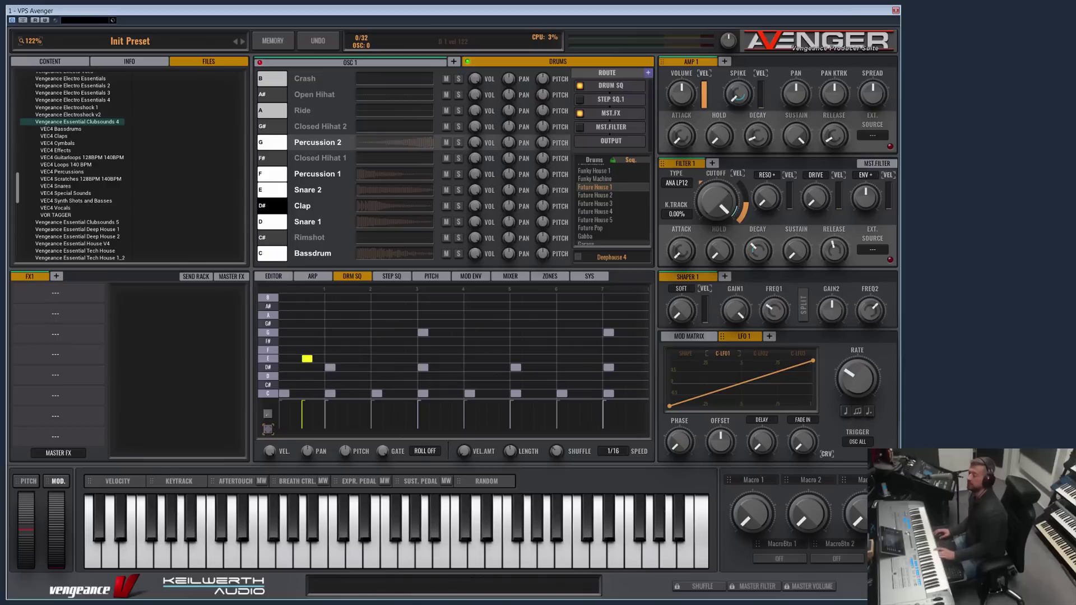
Load the Future House 3 drum pattern from the factory preset list.
left_click(615, 204)
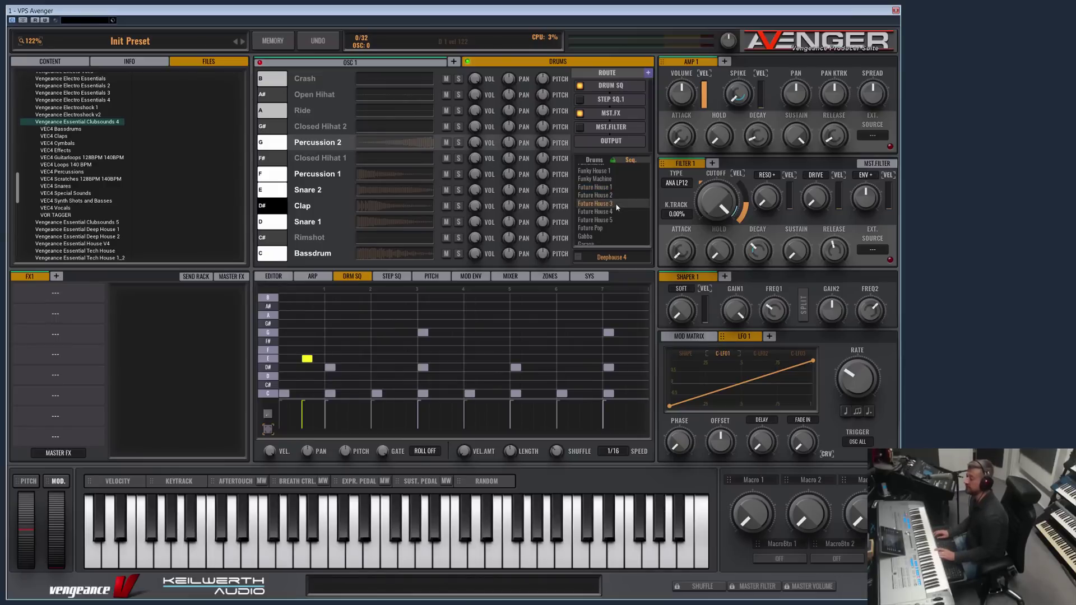
left_click(83, 63)
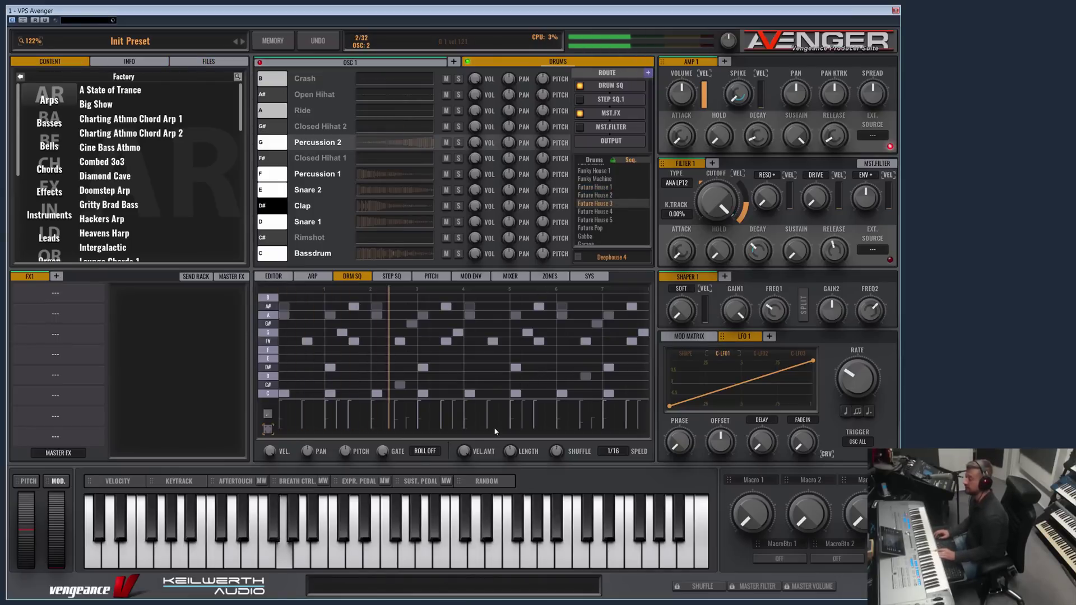
scroll(600, 180, "up", 5)
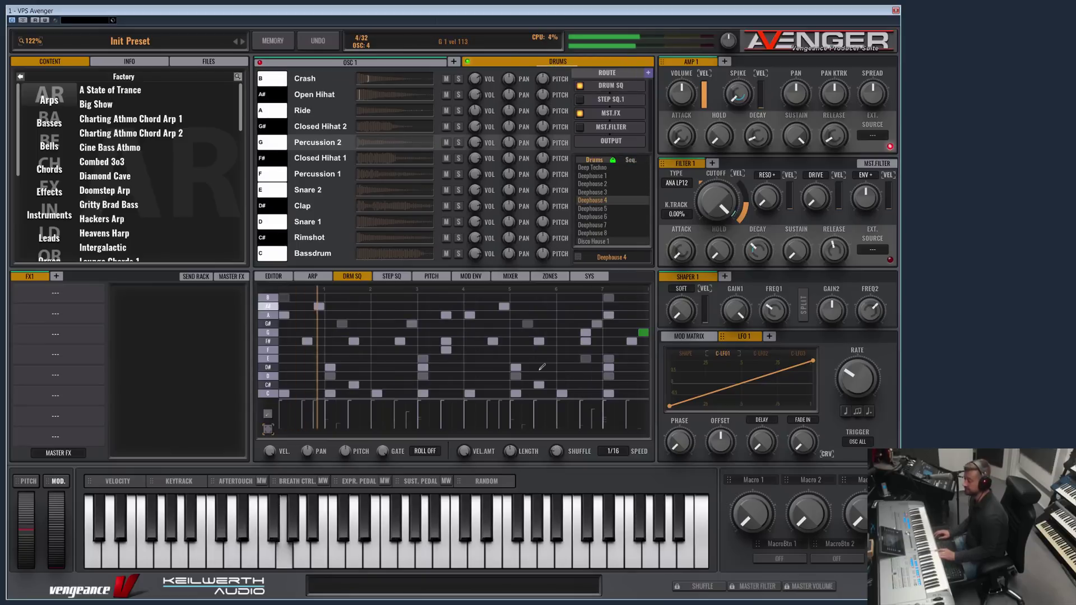
Lengthen the pattern to 16 steps, Repeat all, and set C-row notes near steps 15 and 16.
left_click_drag(511, 455, 511, 443)
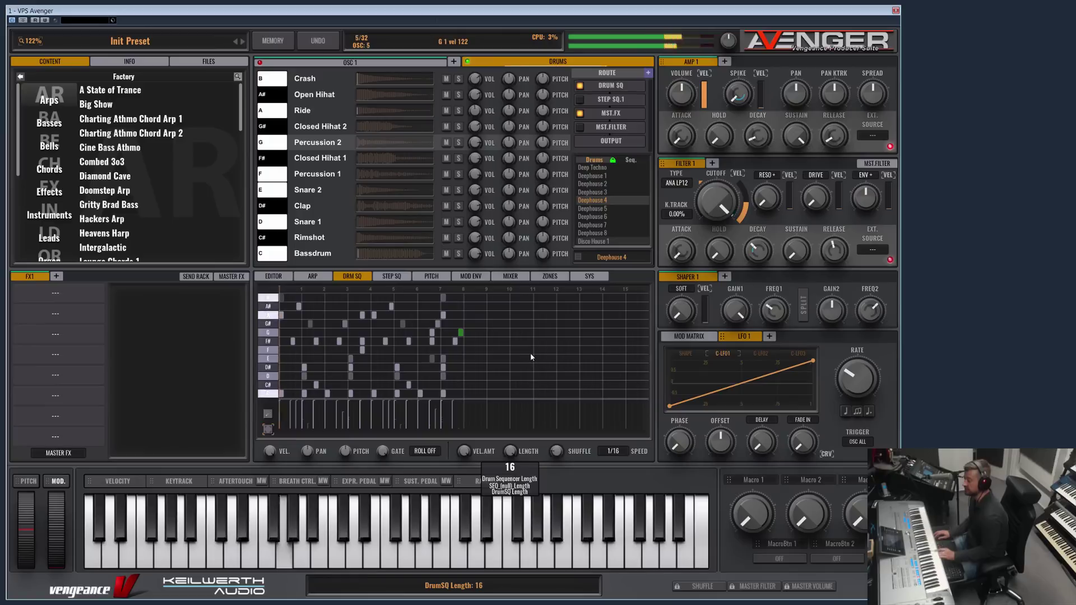
right_click(282, 396)
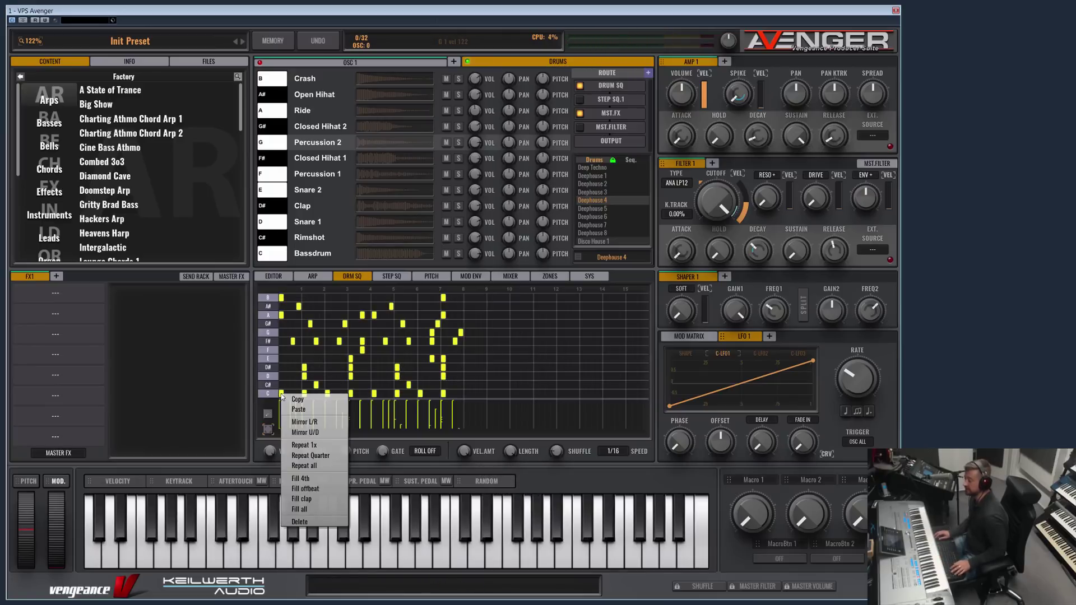
left_click(329, 466)
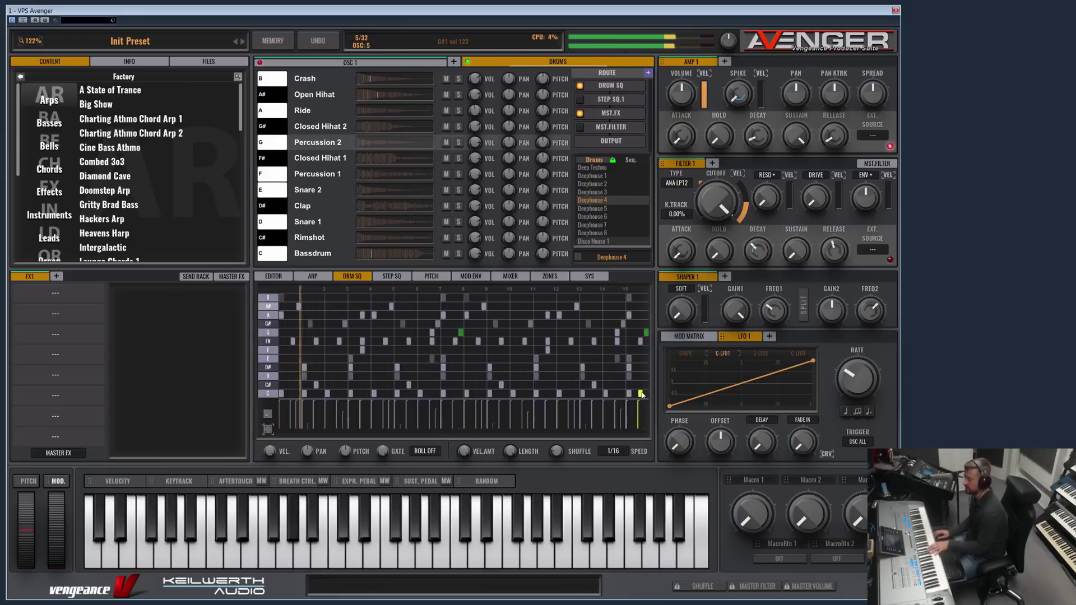
left_click(641, 393)
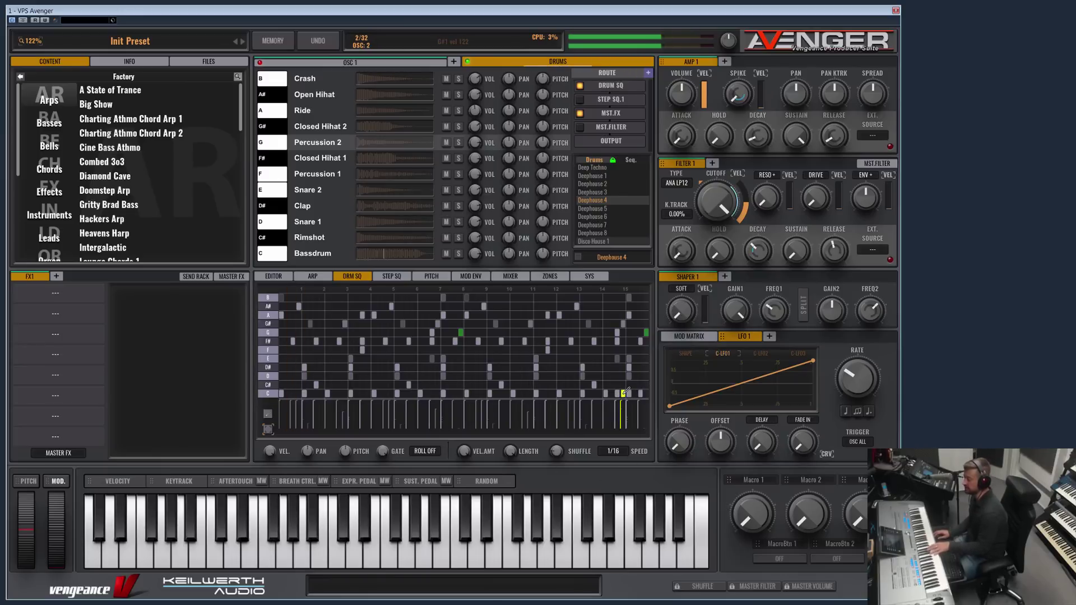
left_click(622, 403)
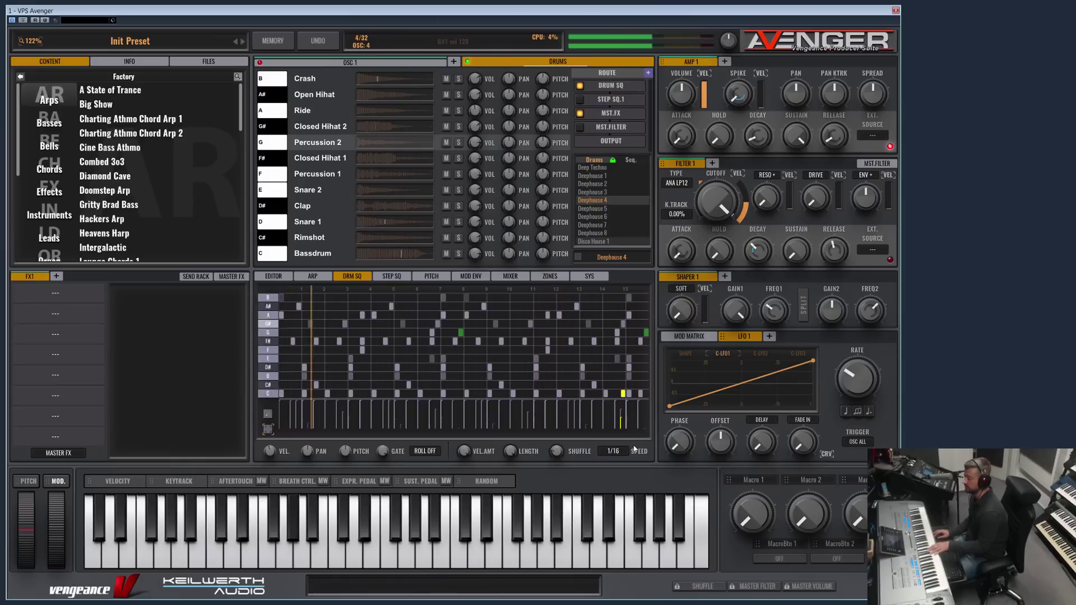
left_click(613, 451)
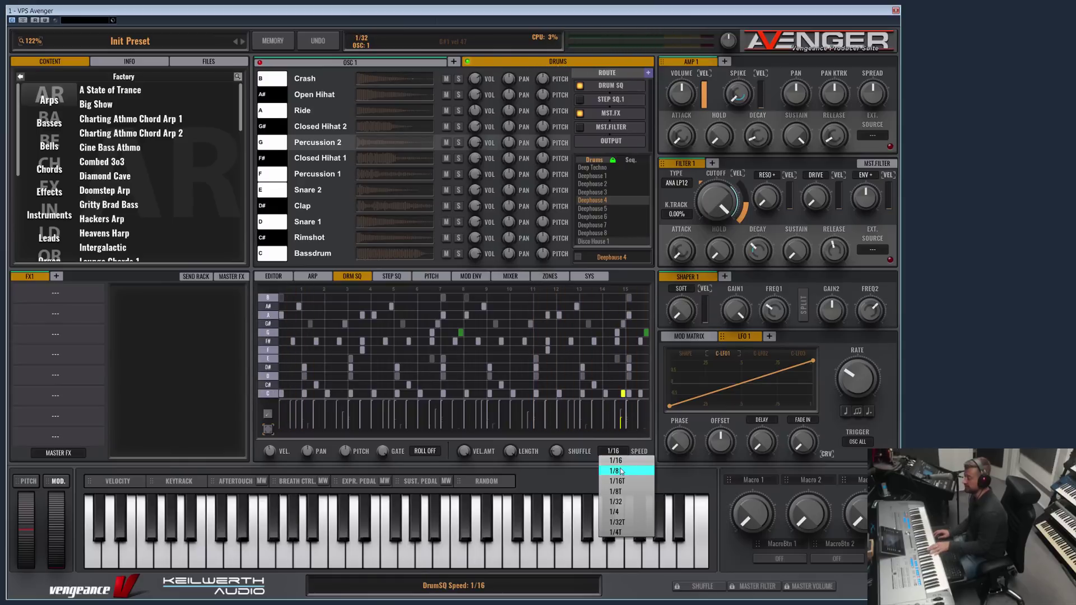
left_click(620, 471)
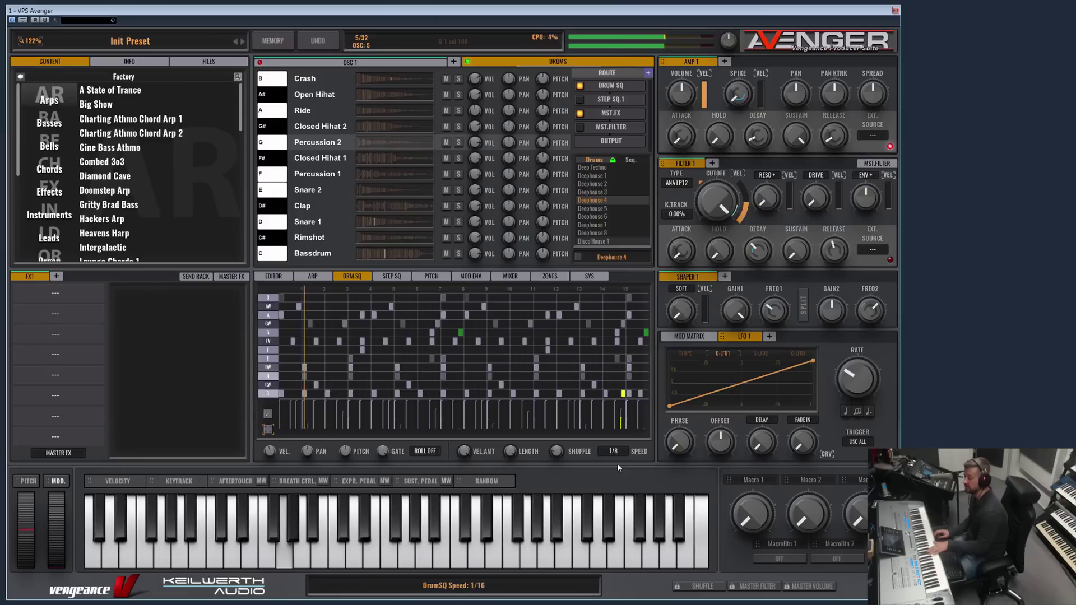
left_click(613, 451)
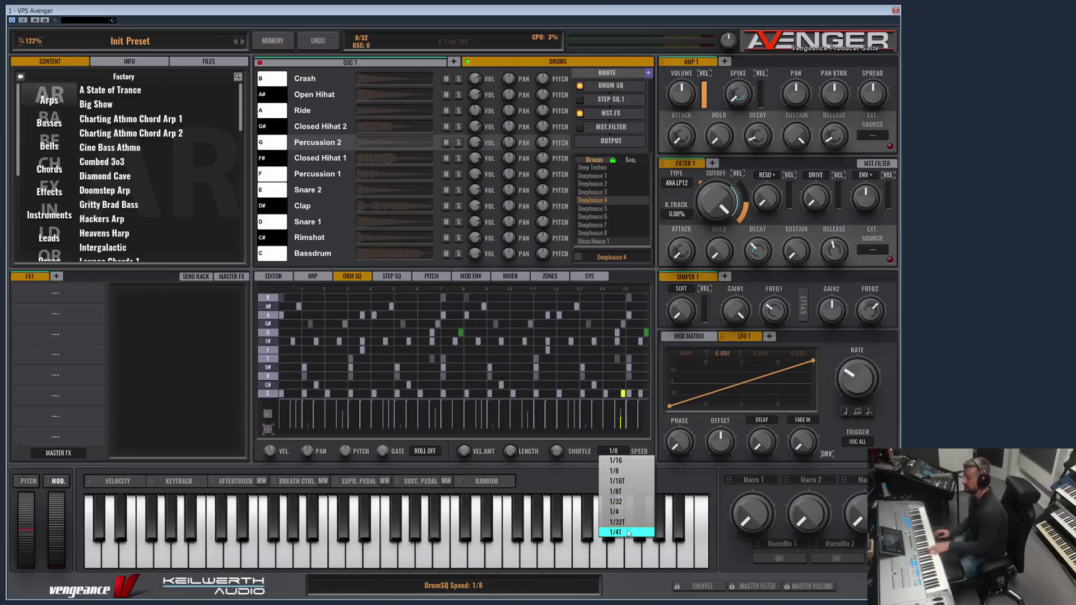
left_click(621, 492)
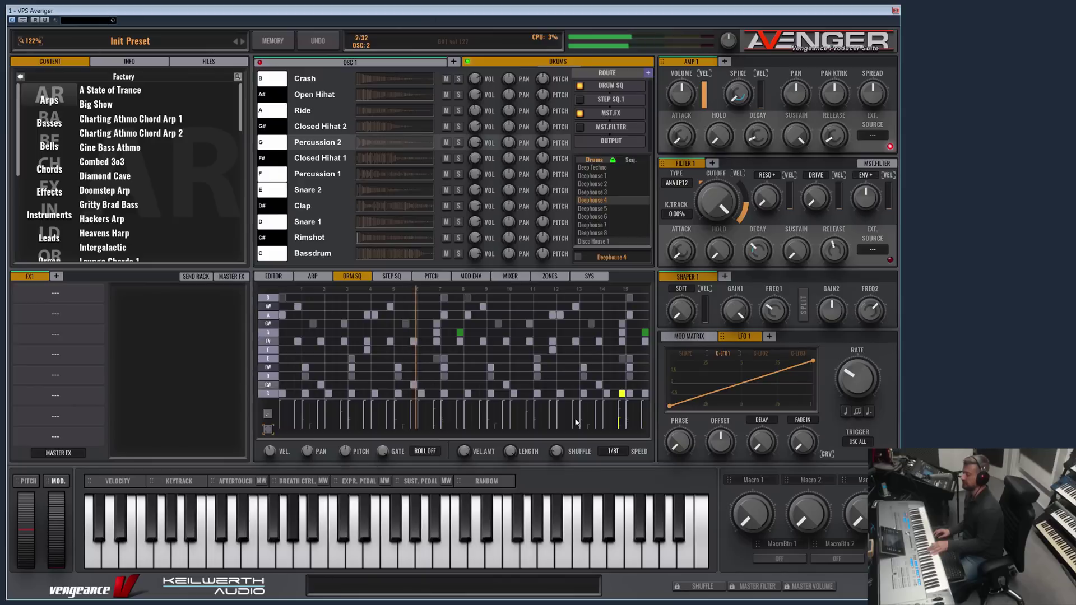
left_click(615, 453)
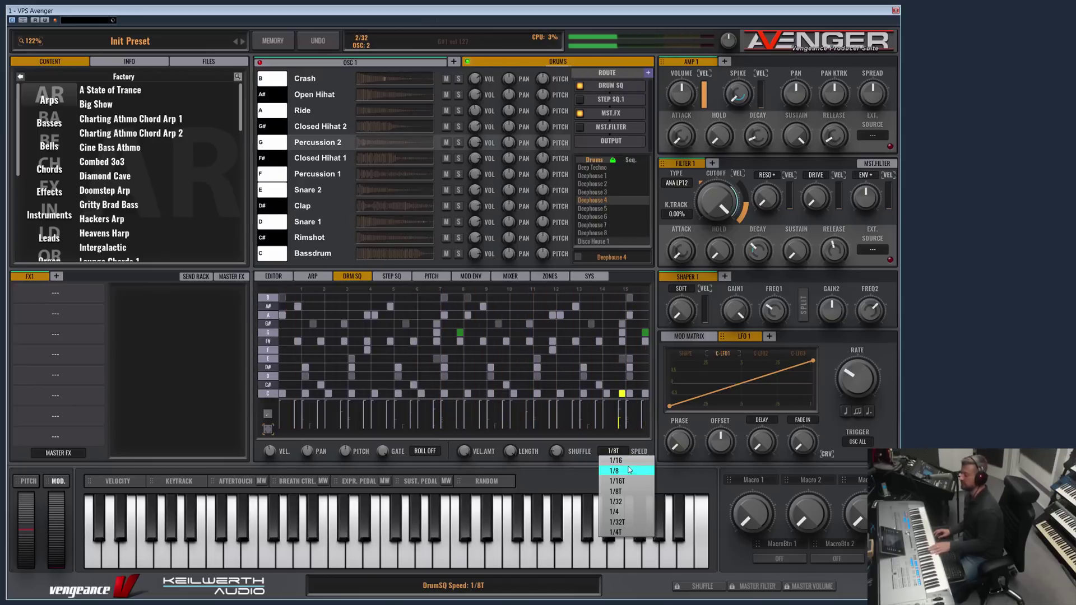
left_click(626, 463)
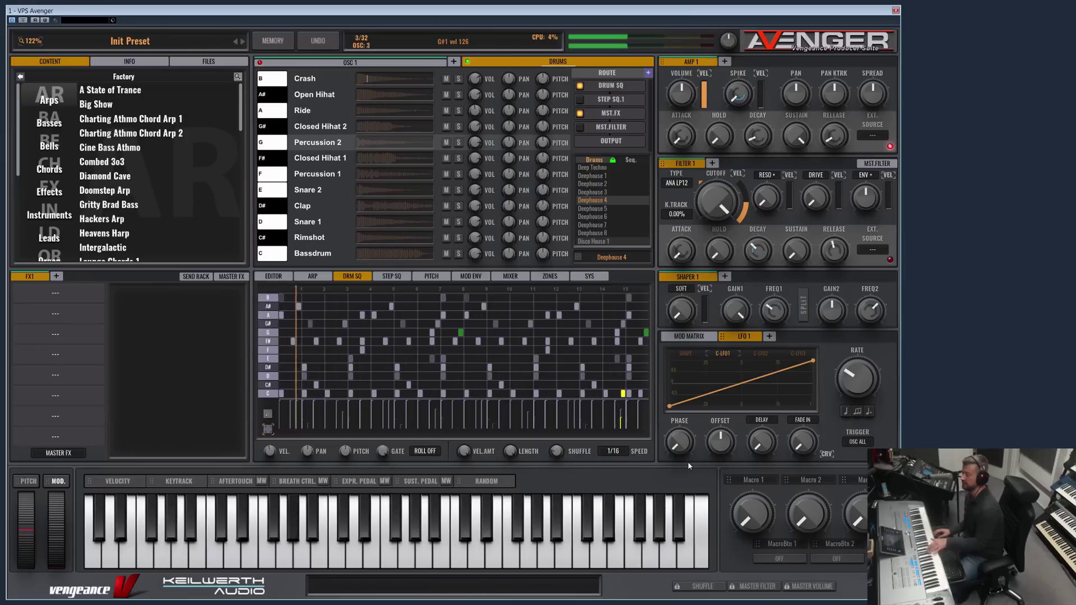
left_click(622, 452)
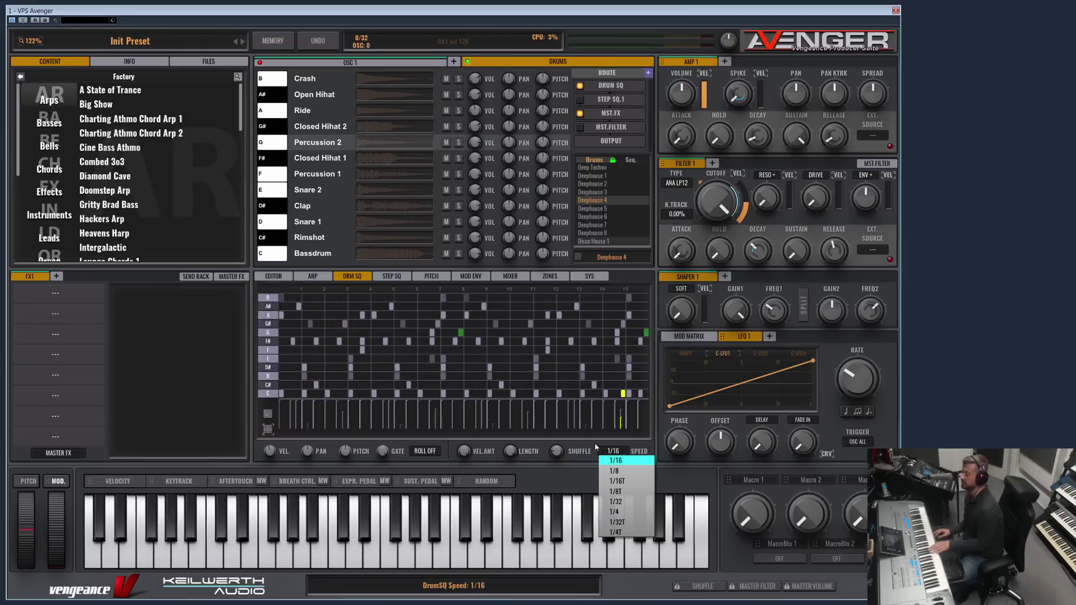
left_click(608, 451)
left_click(612, 452)
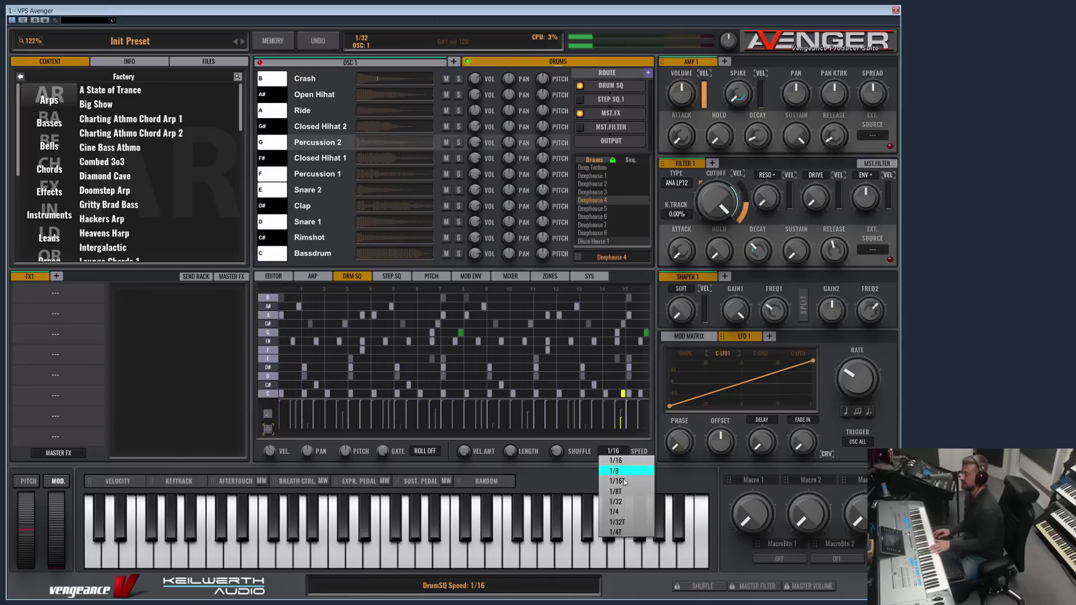
left_click(596, 447)
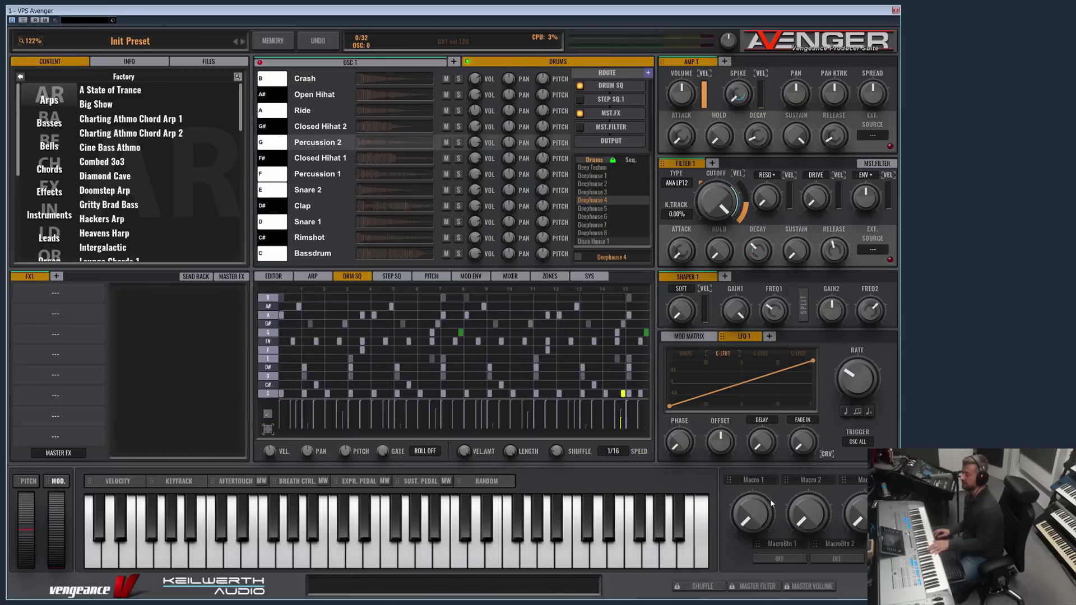